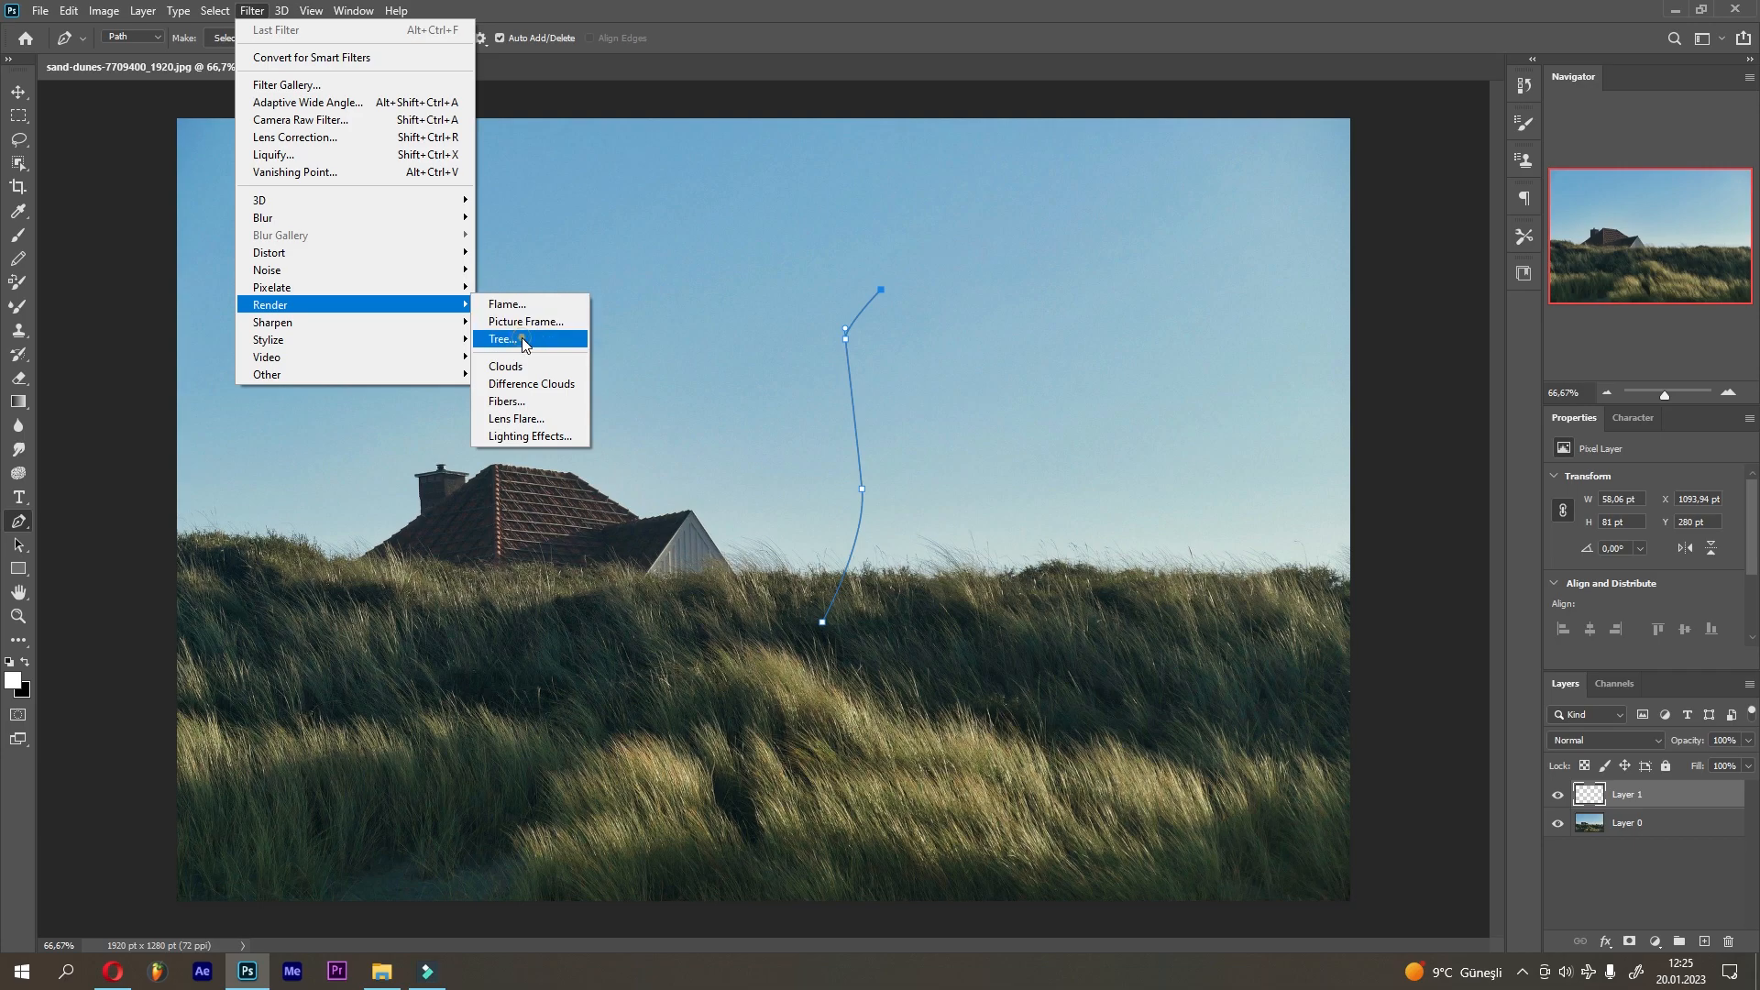
Step: Render an Oak Tree along the drawn path with light direction 27 and leaves amount 46
left_click_drag(785, 219, 1275, 273)
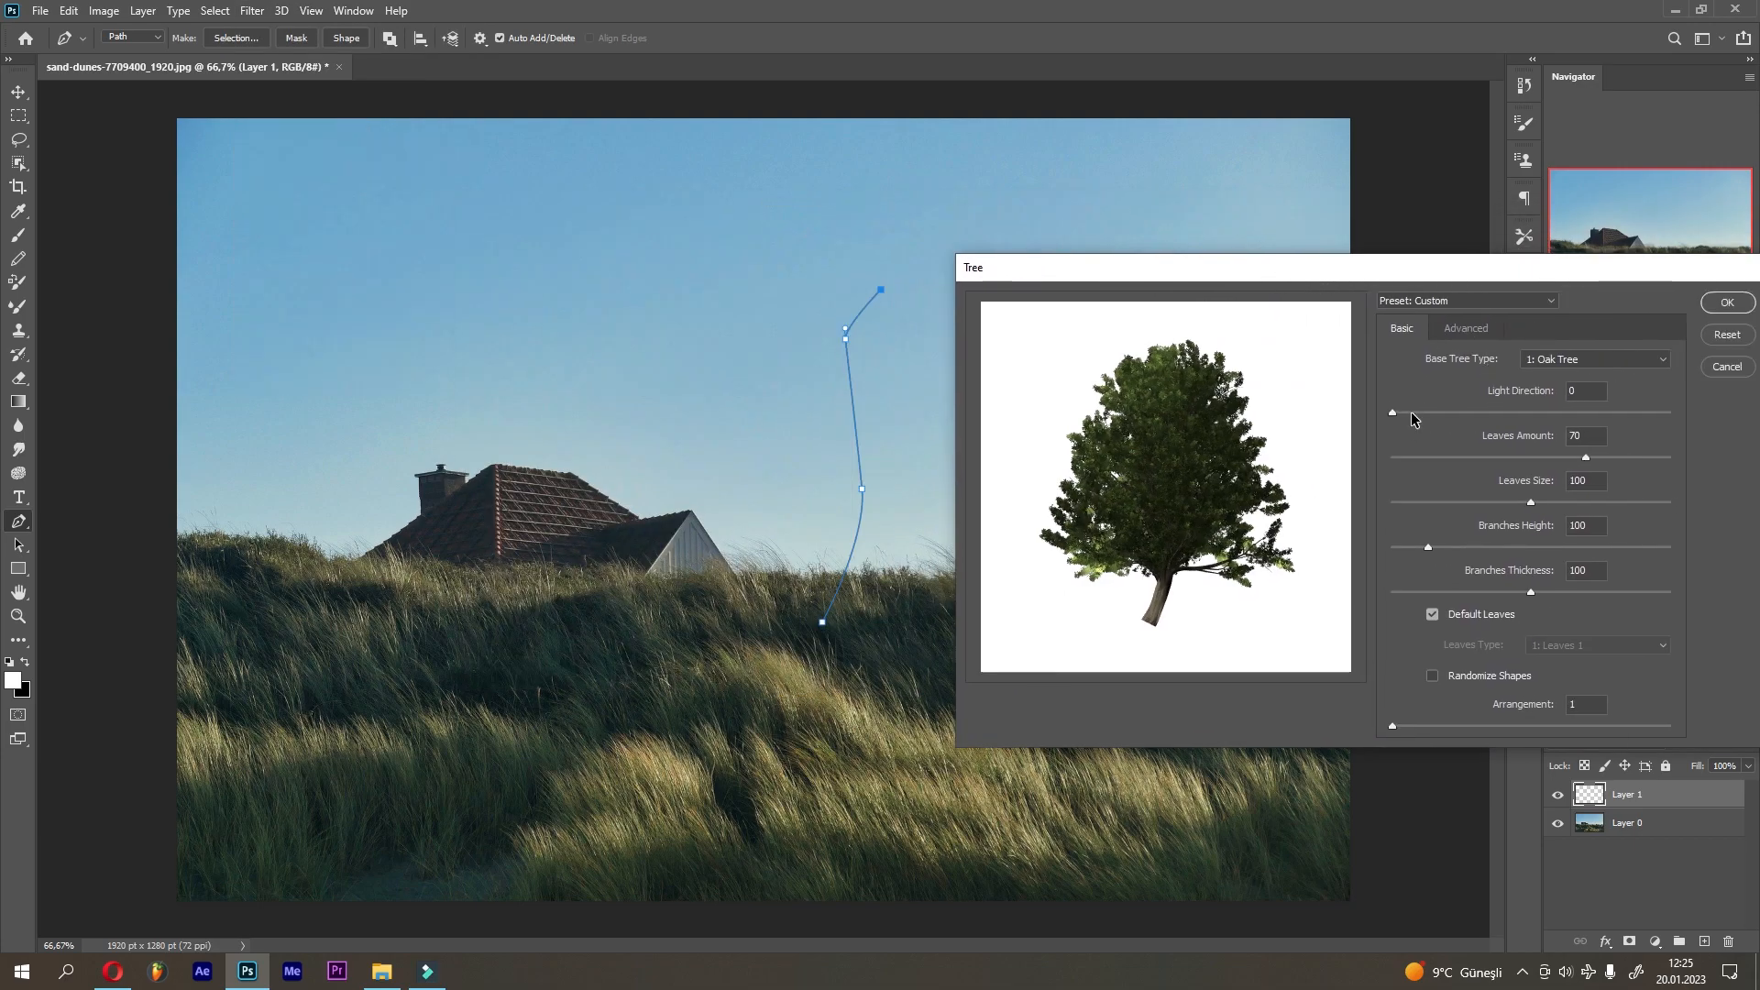
left_click_drag(1412, 412, 1431, 410)
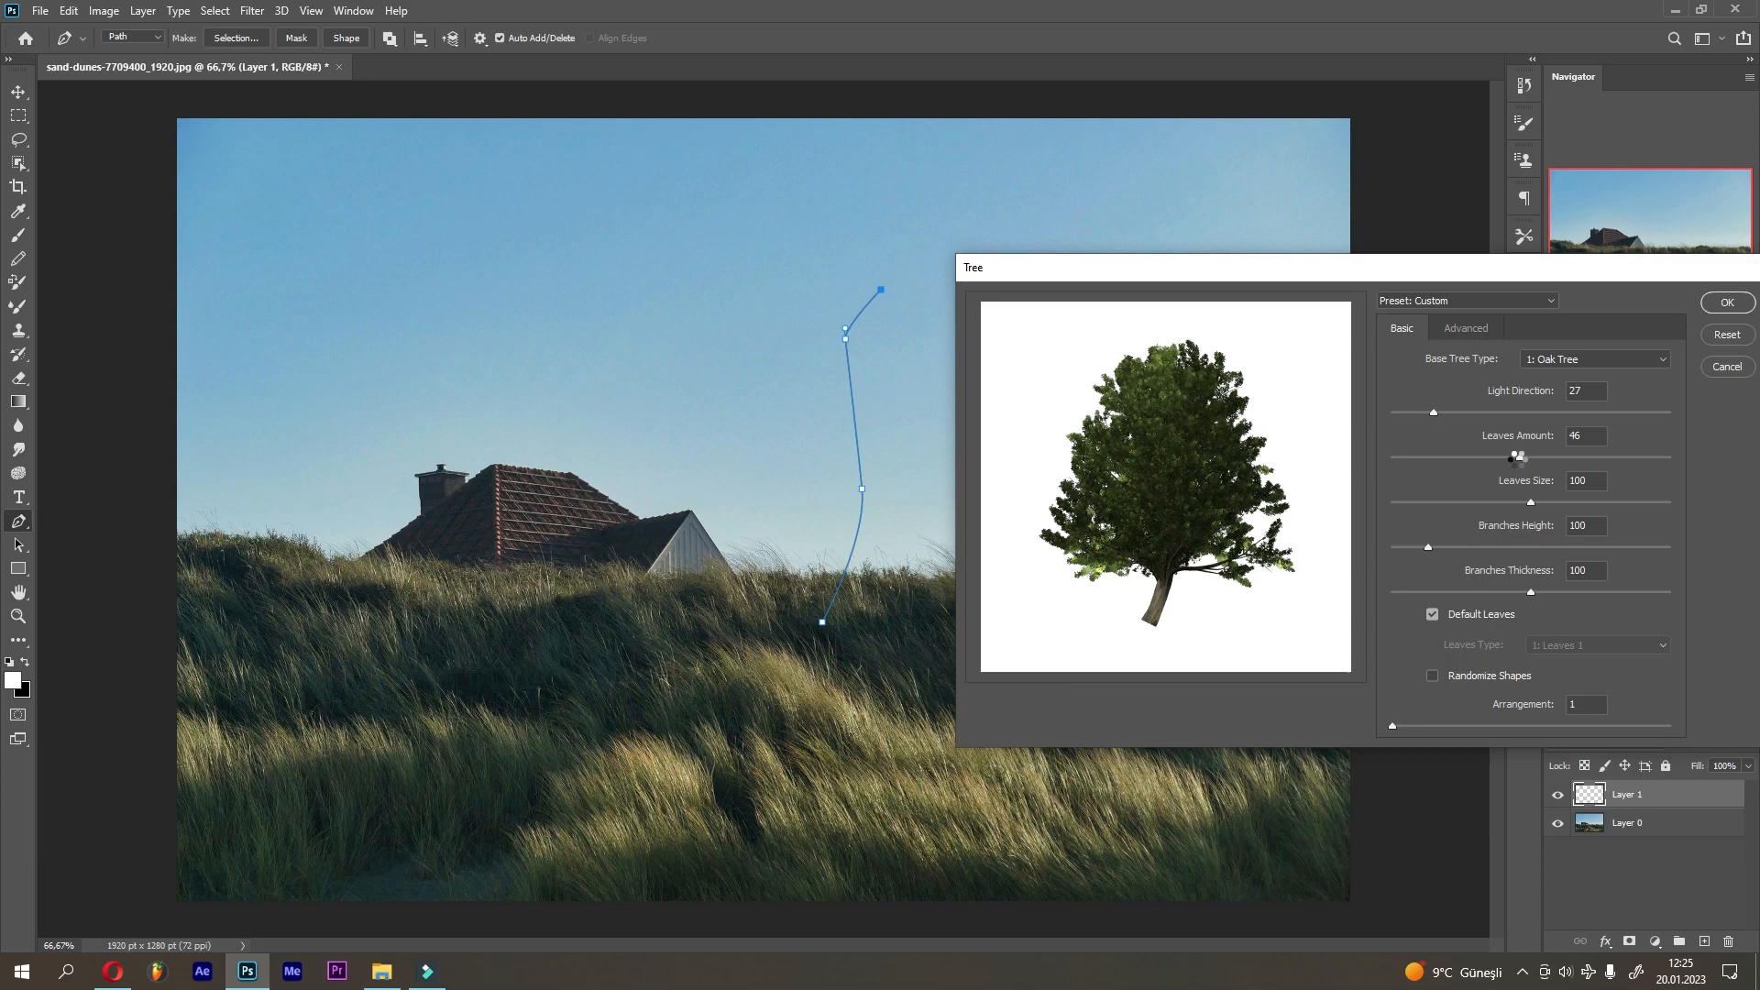
left_click(1723, 305)
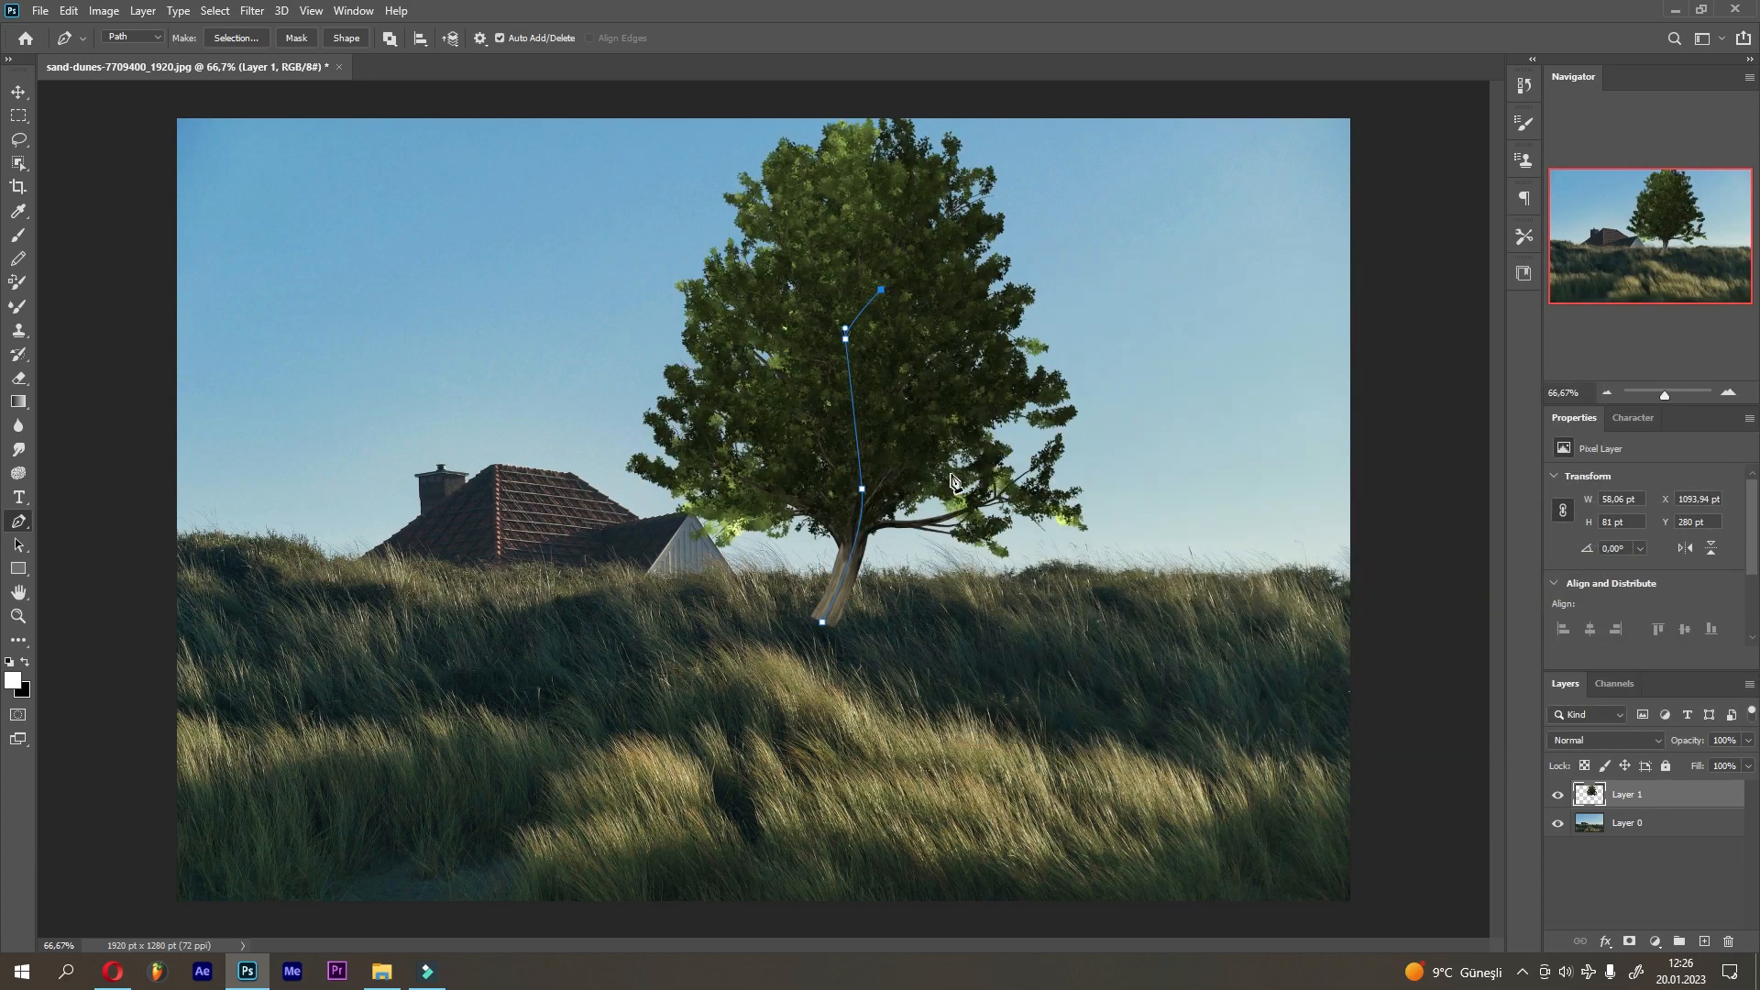
Step: Duplicate Layer 0 to the top of the stack and set the copy's Blend If This Layer white limit to 49
left_click_drag(1613, 829, 1703, 942)
left_click_drag(1620, 824, 1622, 797)
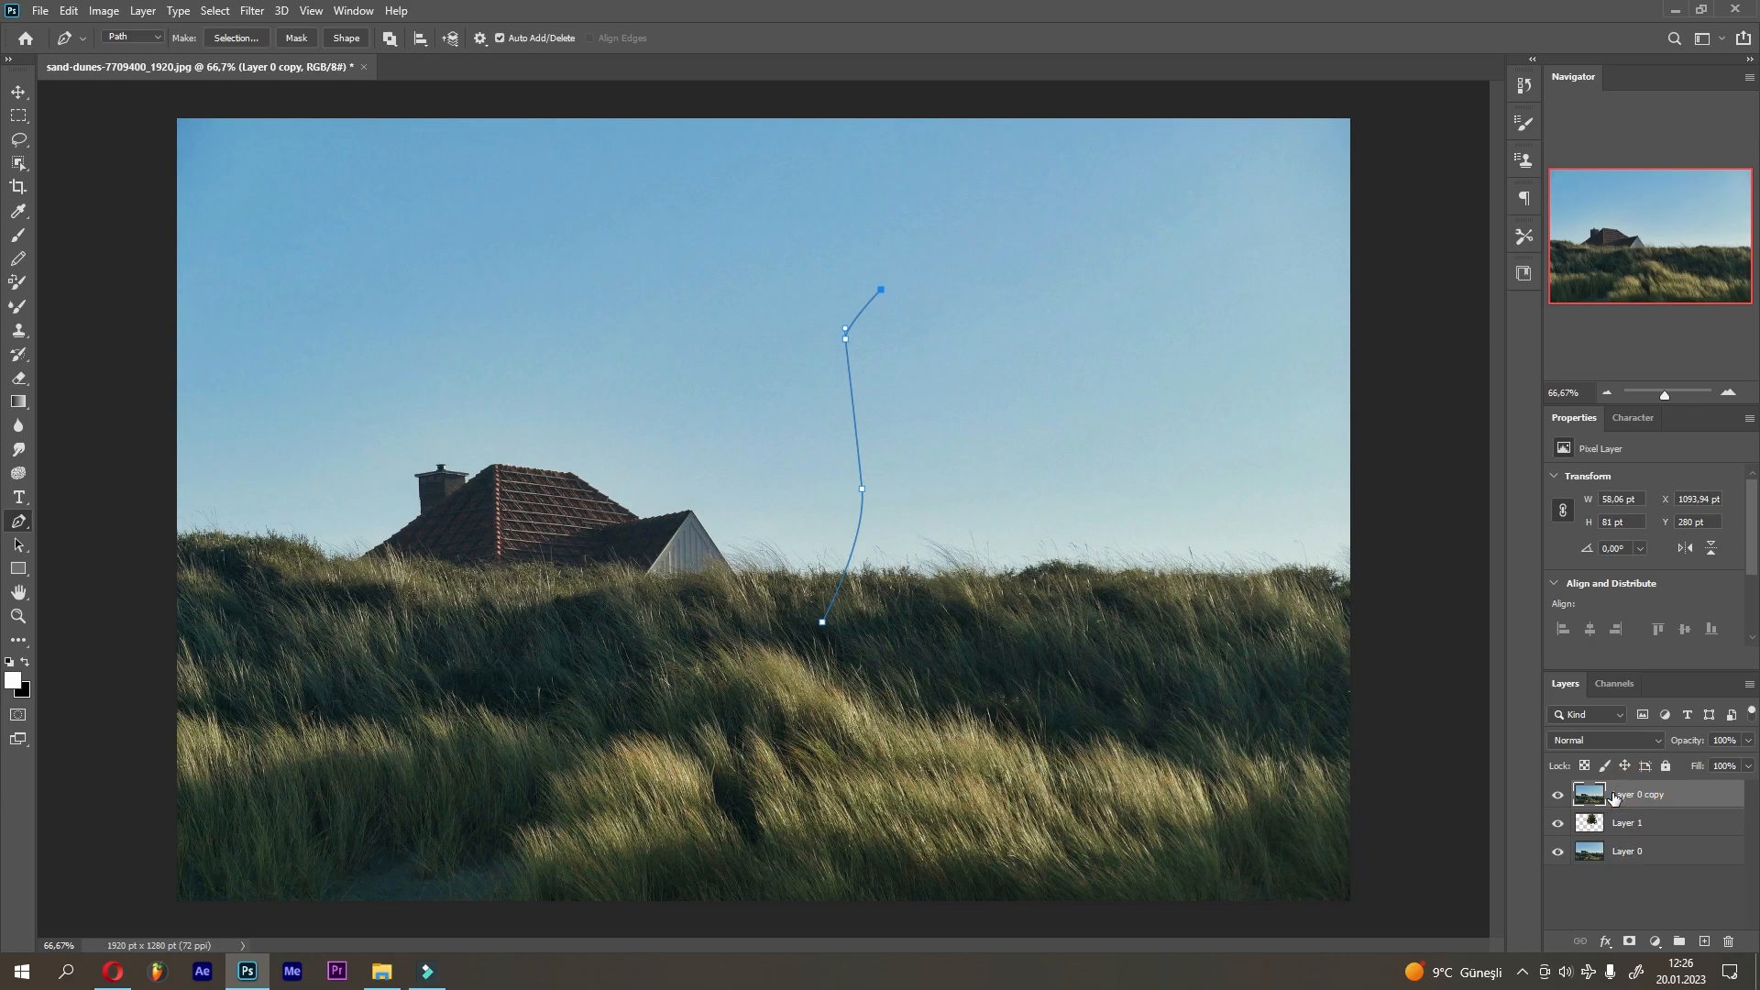
right_click(1620, 798)
left_click(1558, 36)
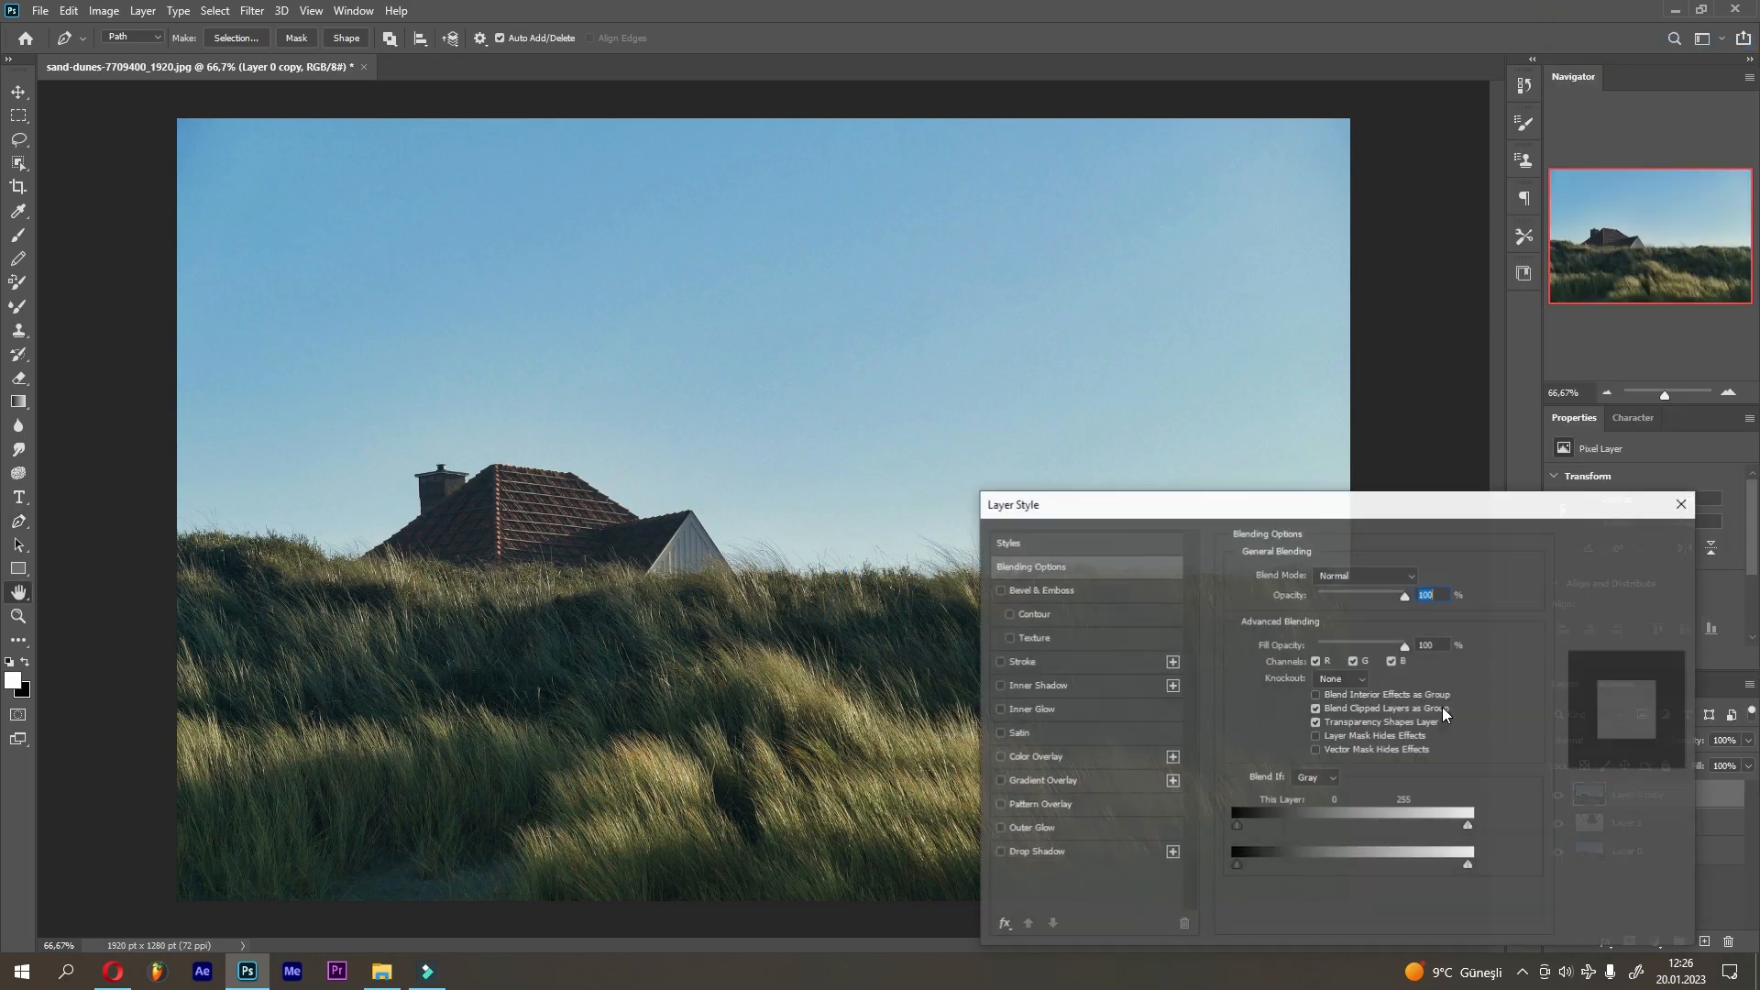
left_click_drag(1467, 824, 1282, 836)
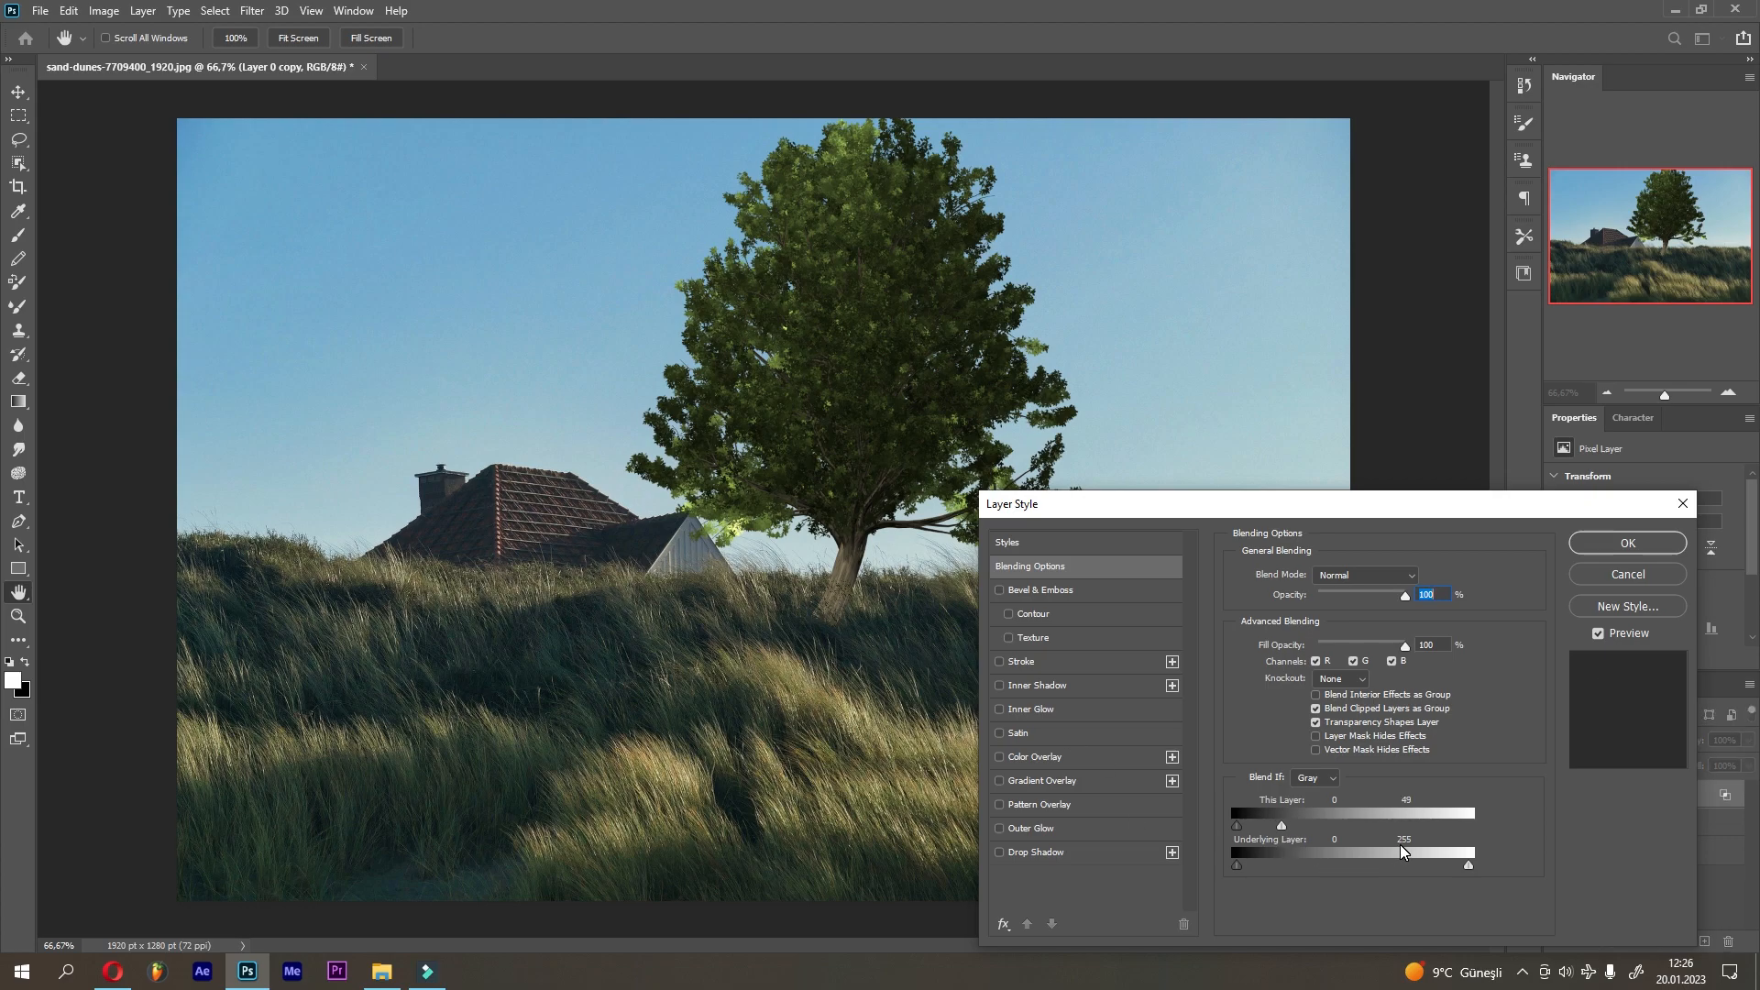
left_click(1624, 543)
key("p")
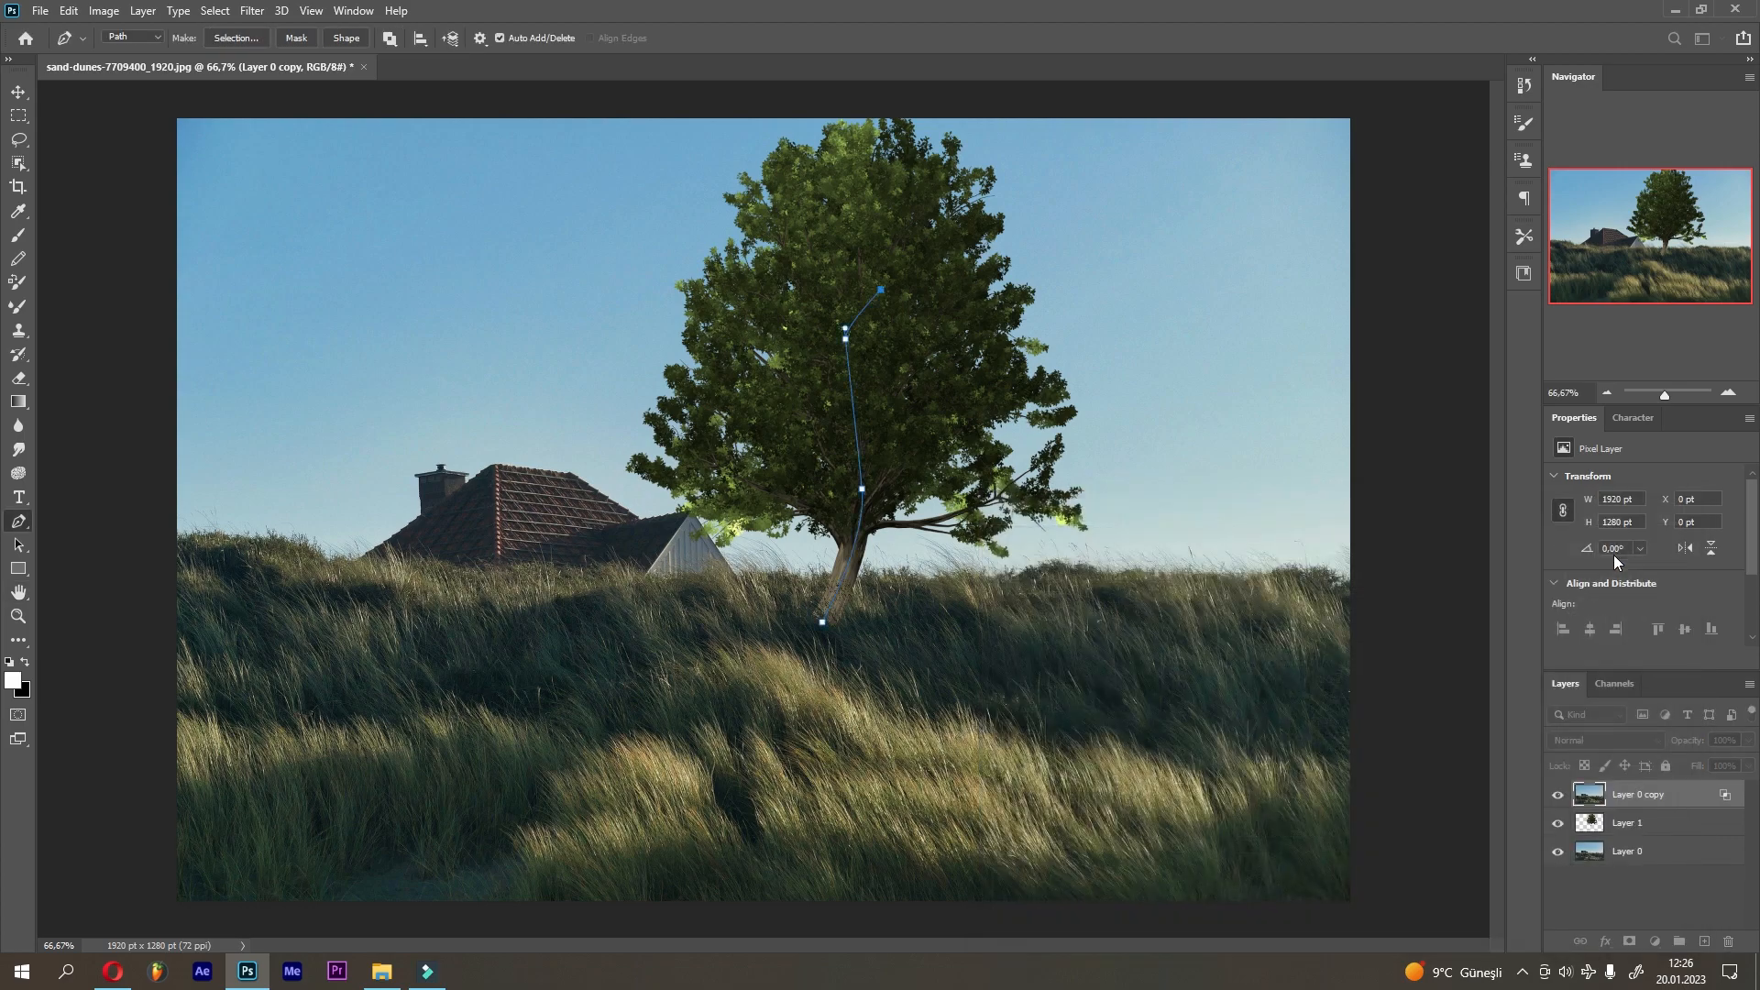
Step: Move the oak tree on Layer 1 closer to the house and slightly lower
left_click(1597, 828)
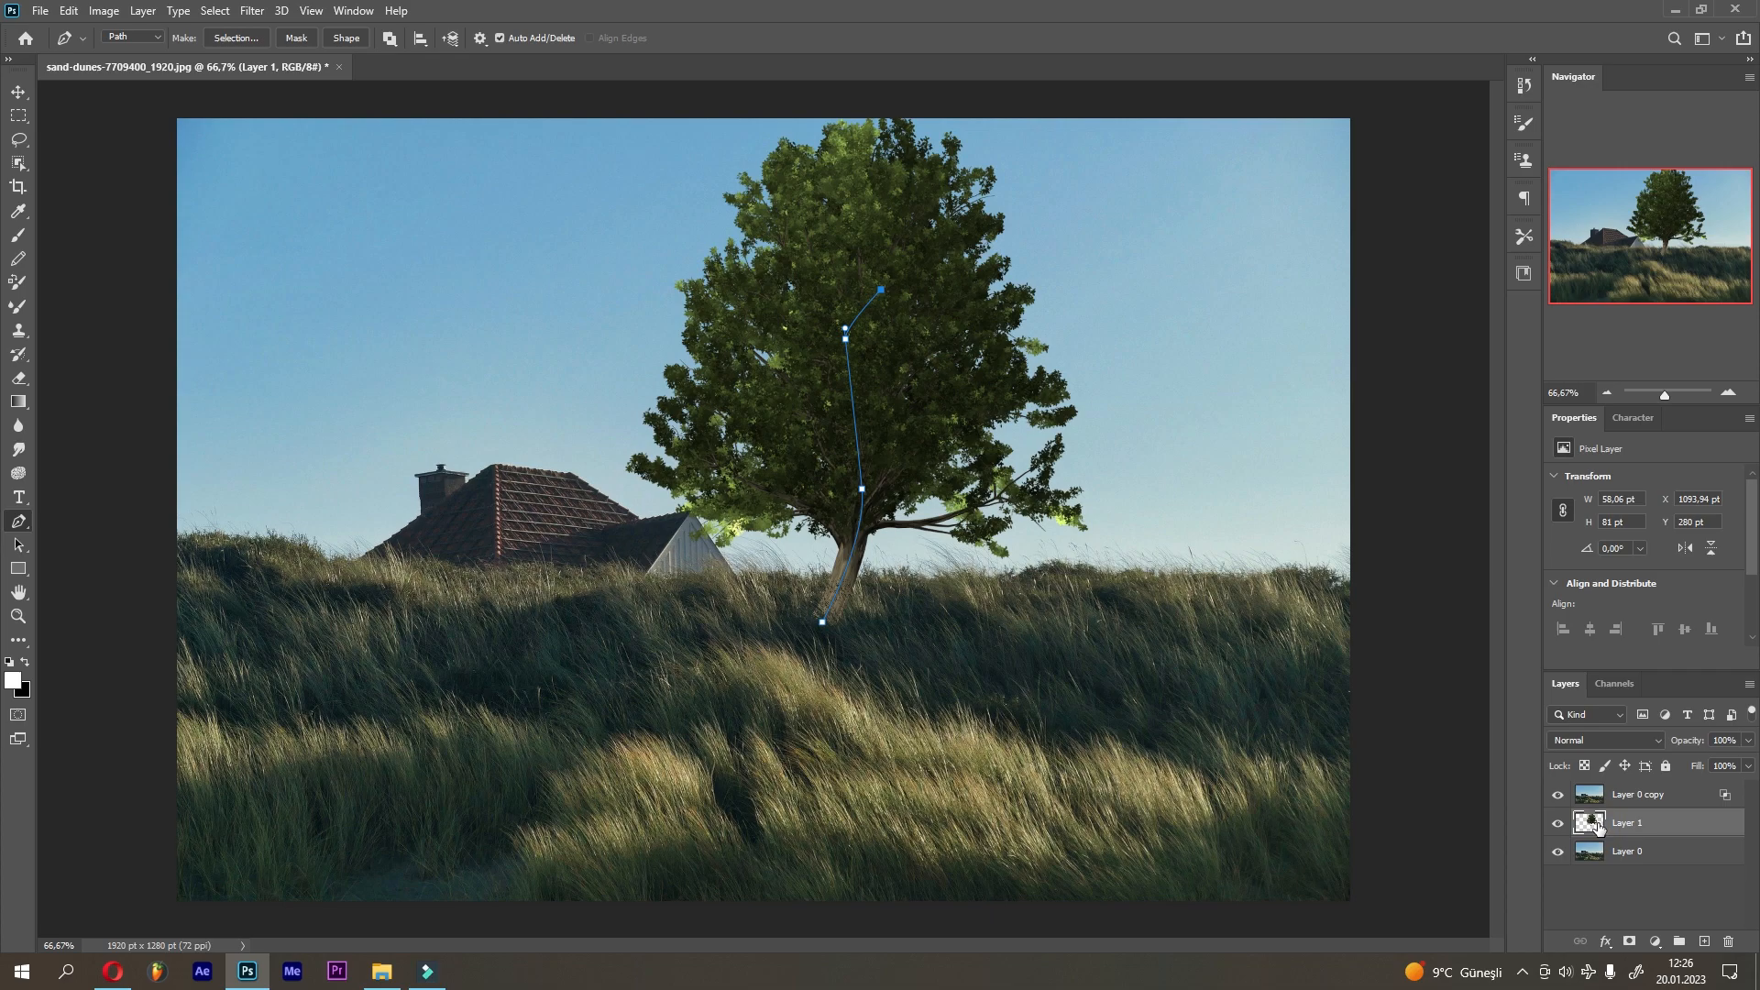
left_click(18, 92)
left_click(1632, 794)
left_click(1597, 822)
left_click(897, 401, "ctrl")
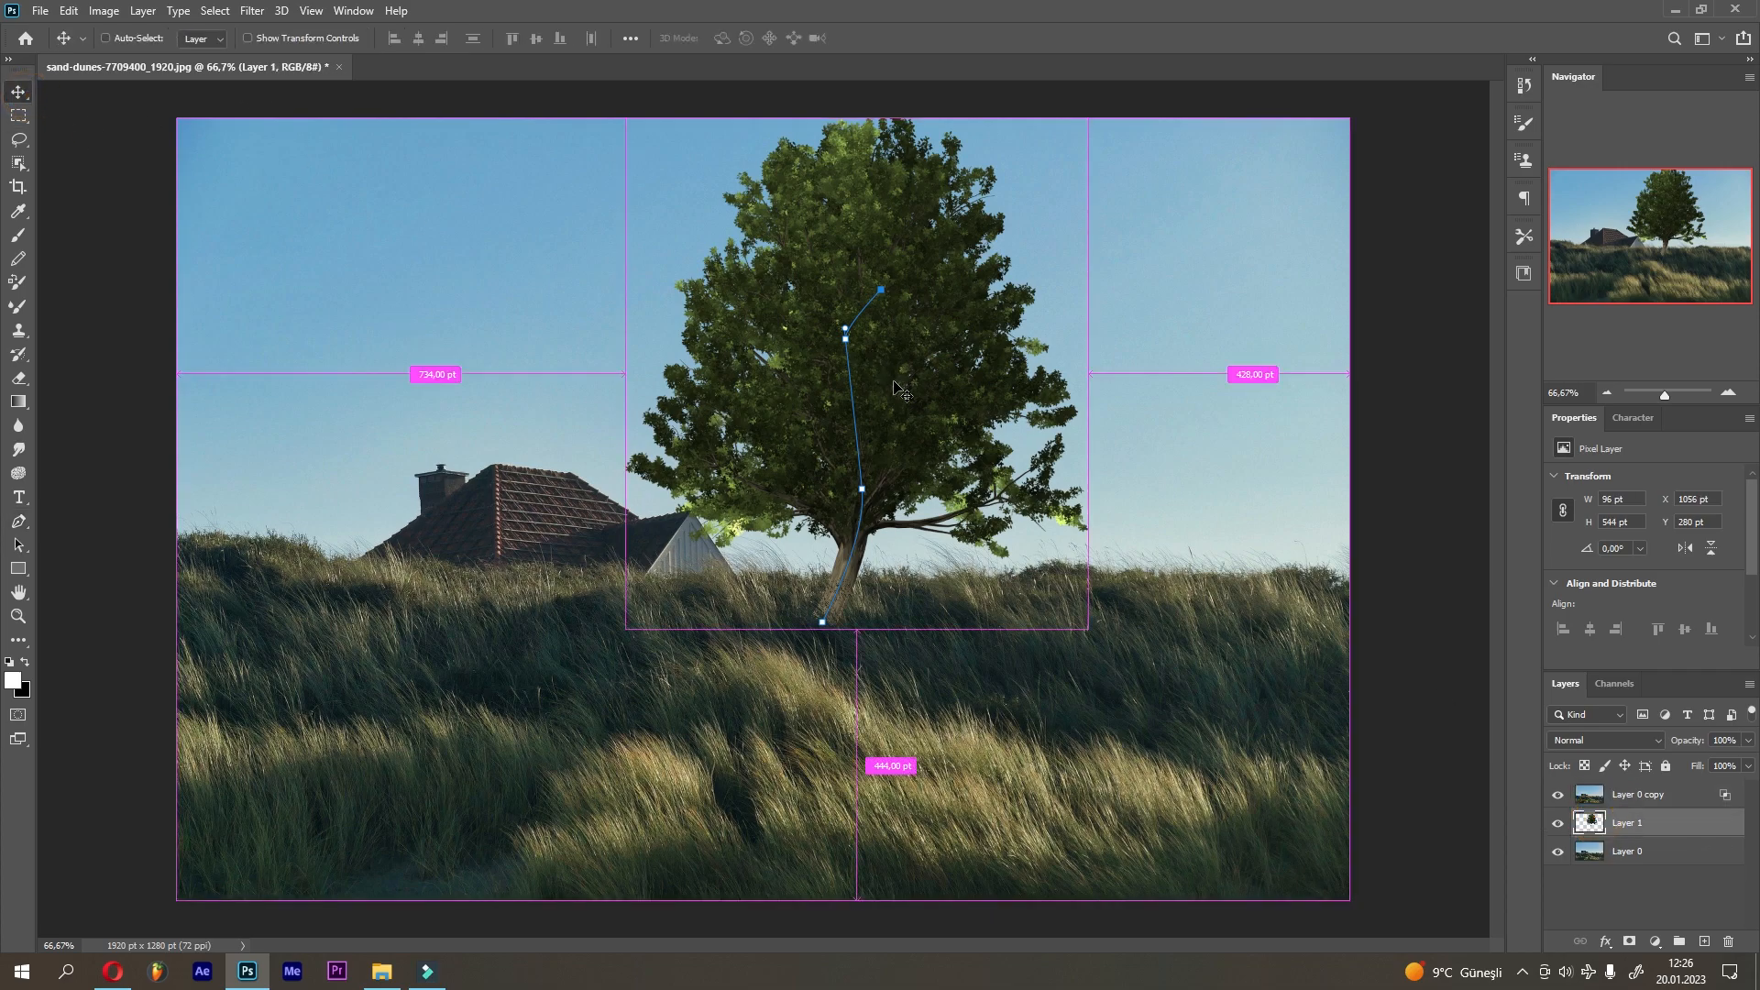
left_click_drag(897, 401, 817, 414)
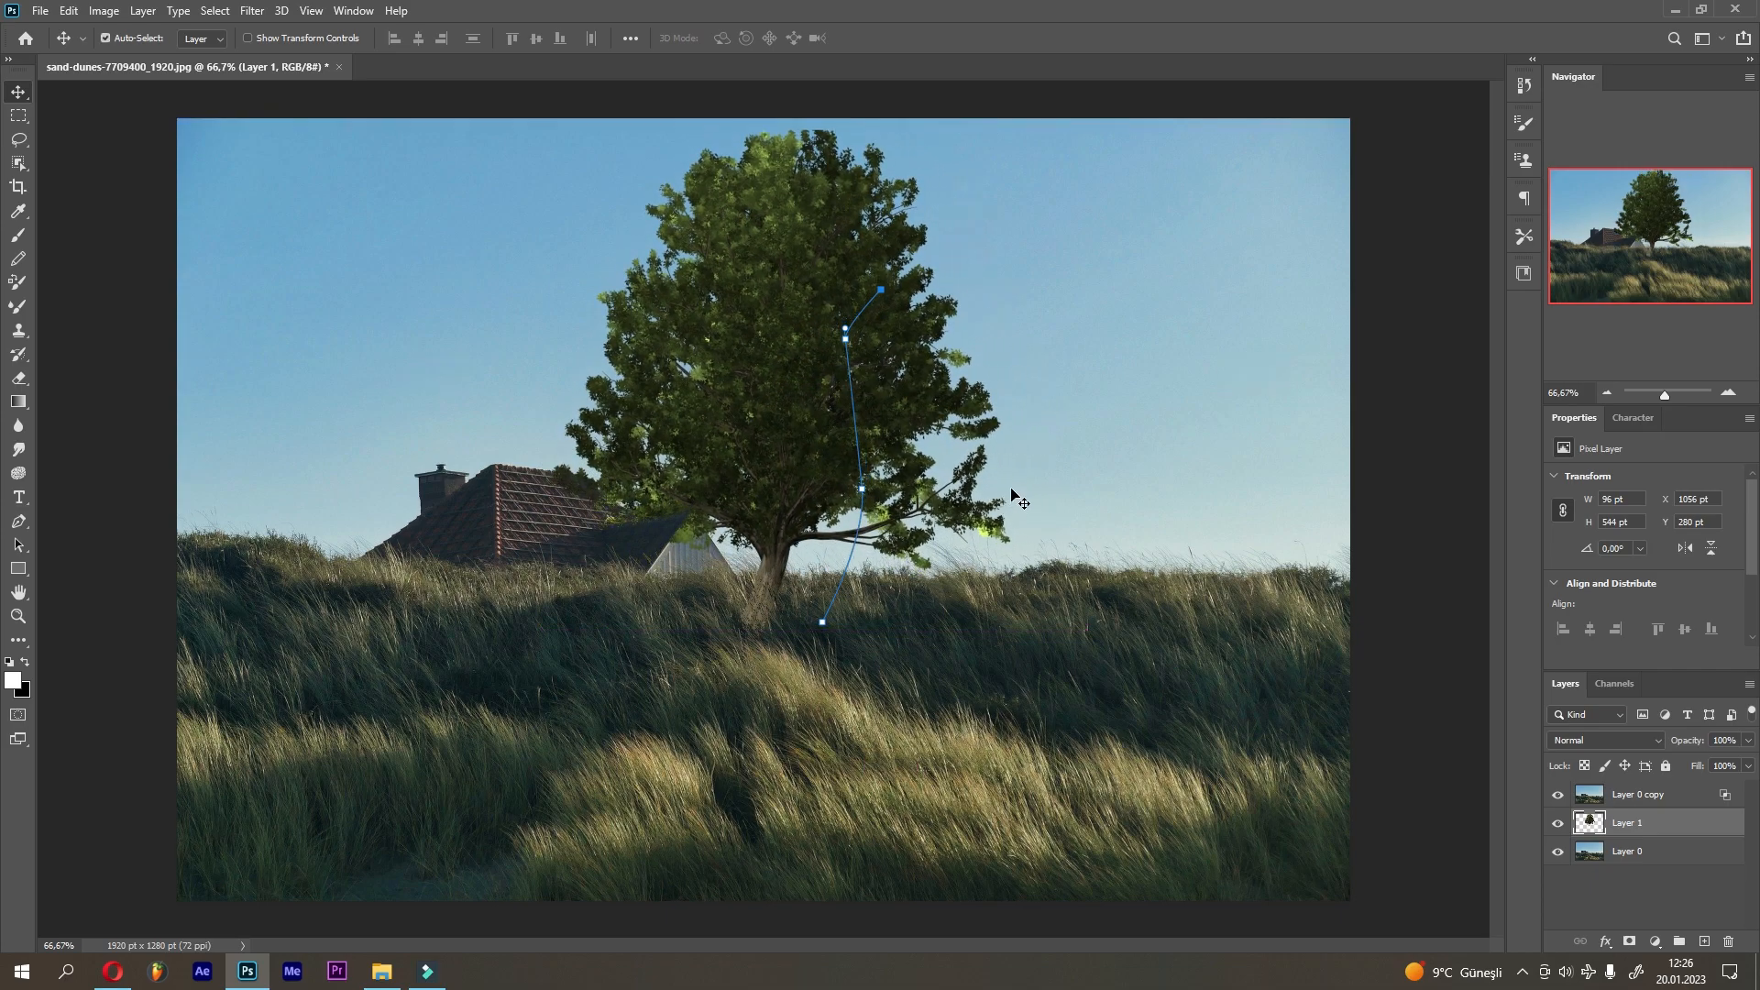
Step: Add a new layer above the oak tree's layer and clear the old path from the canvas
left_click(19, 521)
left_click(1704, 941)
key("ctrl+Return")
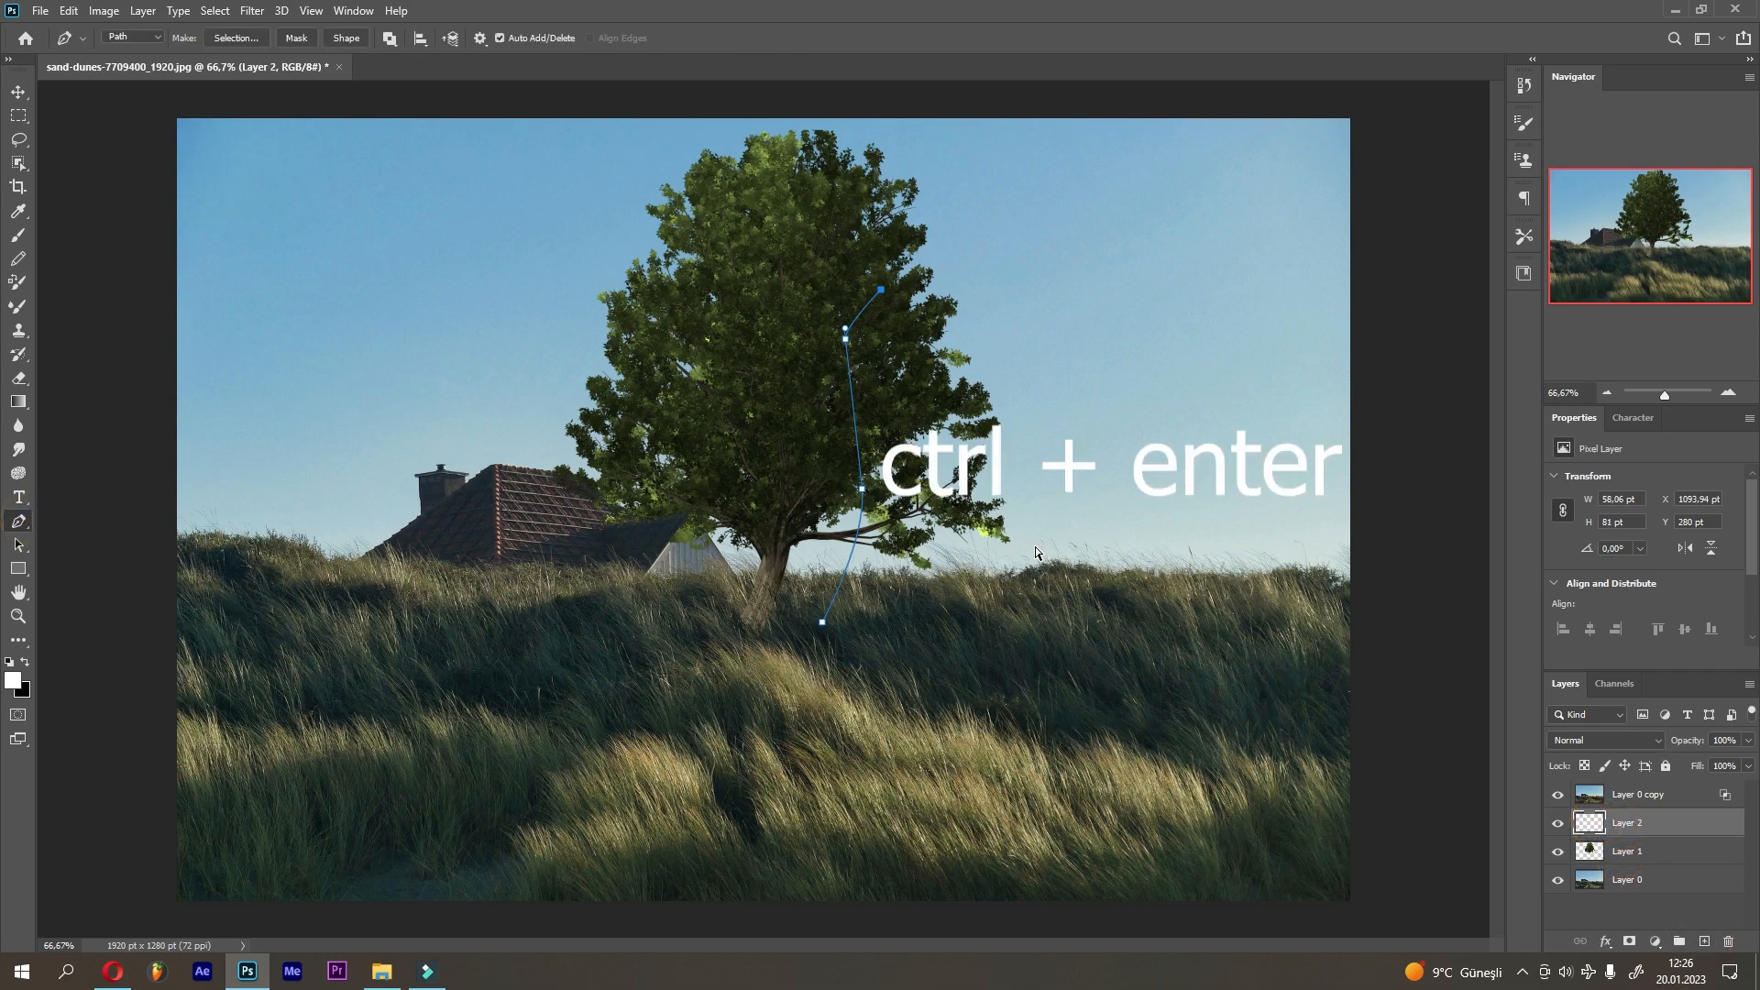
key("ctrl+d")
key("ctrl+d")
Step: Draw a curved open path with the Pen tool to the right of the oak, from the grass up into the sky
left_click(1059, 658)
left_click_drag(1072, 561, 1086, 543)
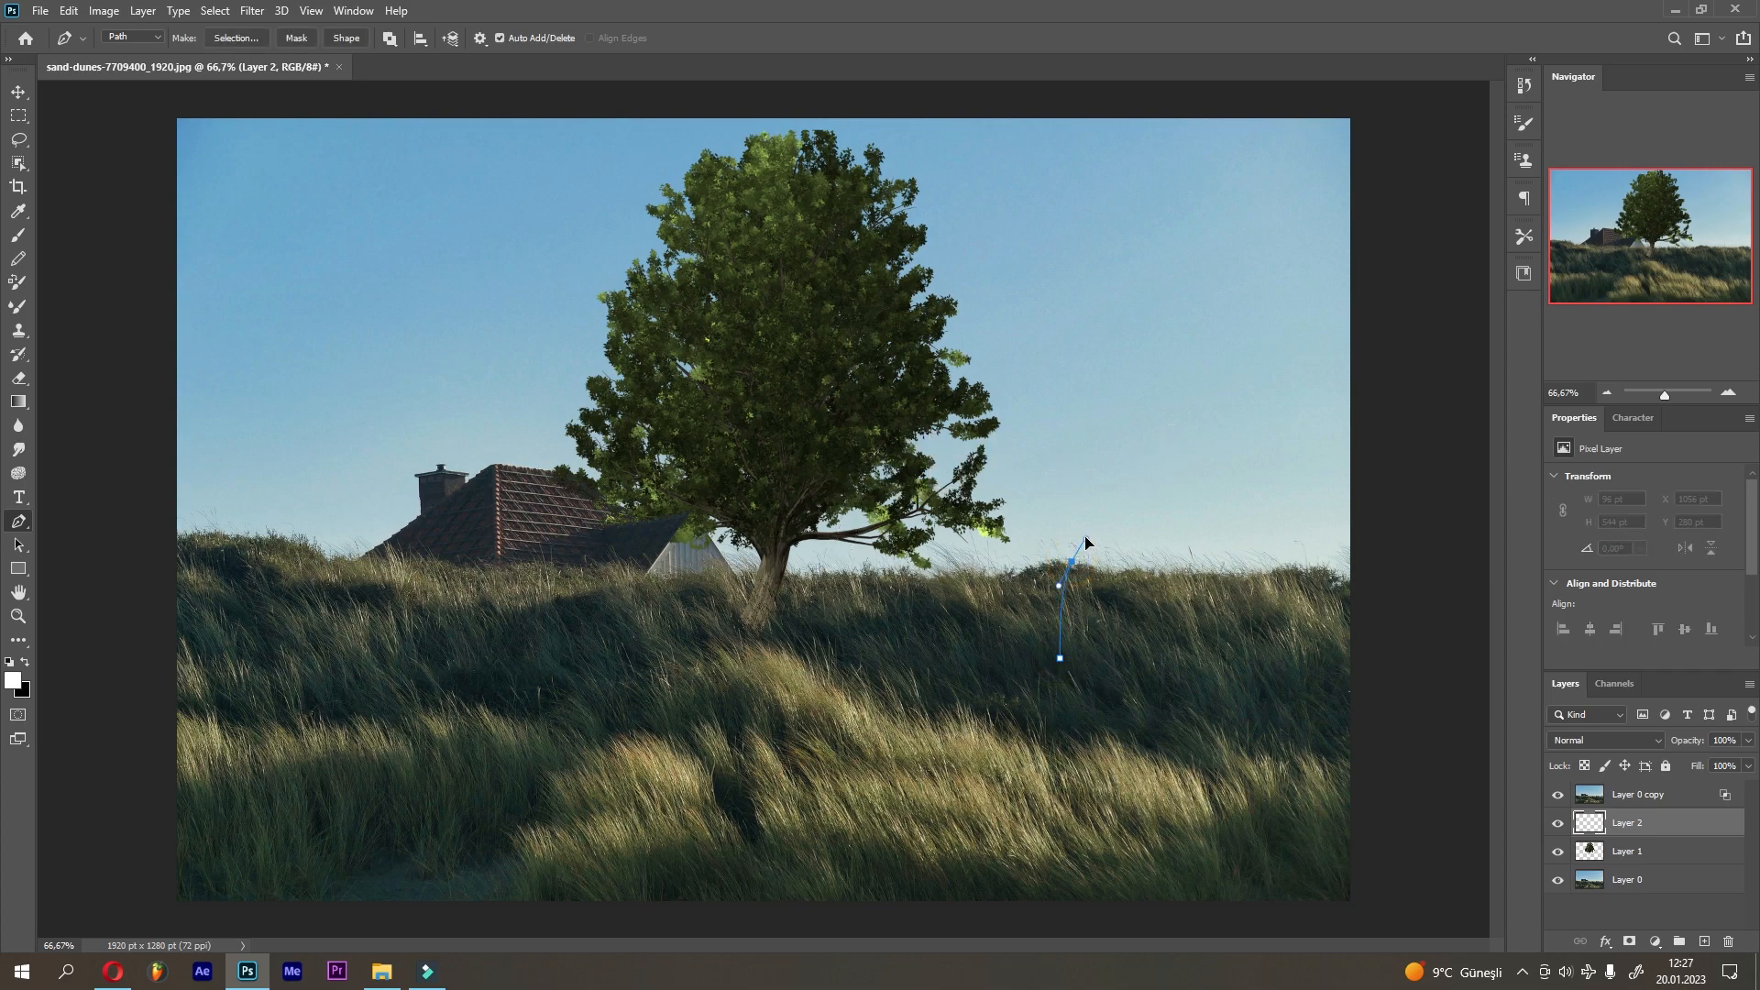
left_click_drag(1148, 364, 1146, 311)
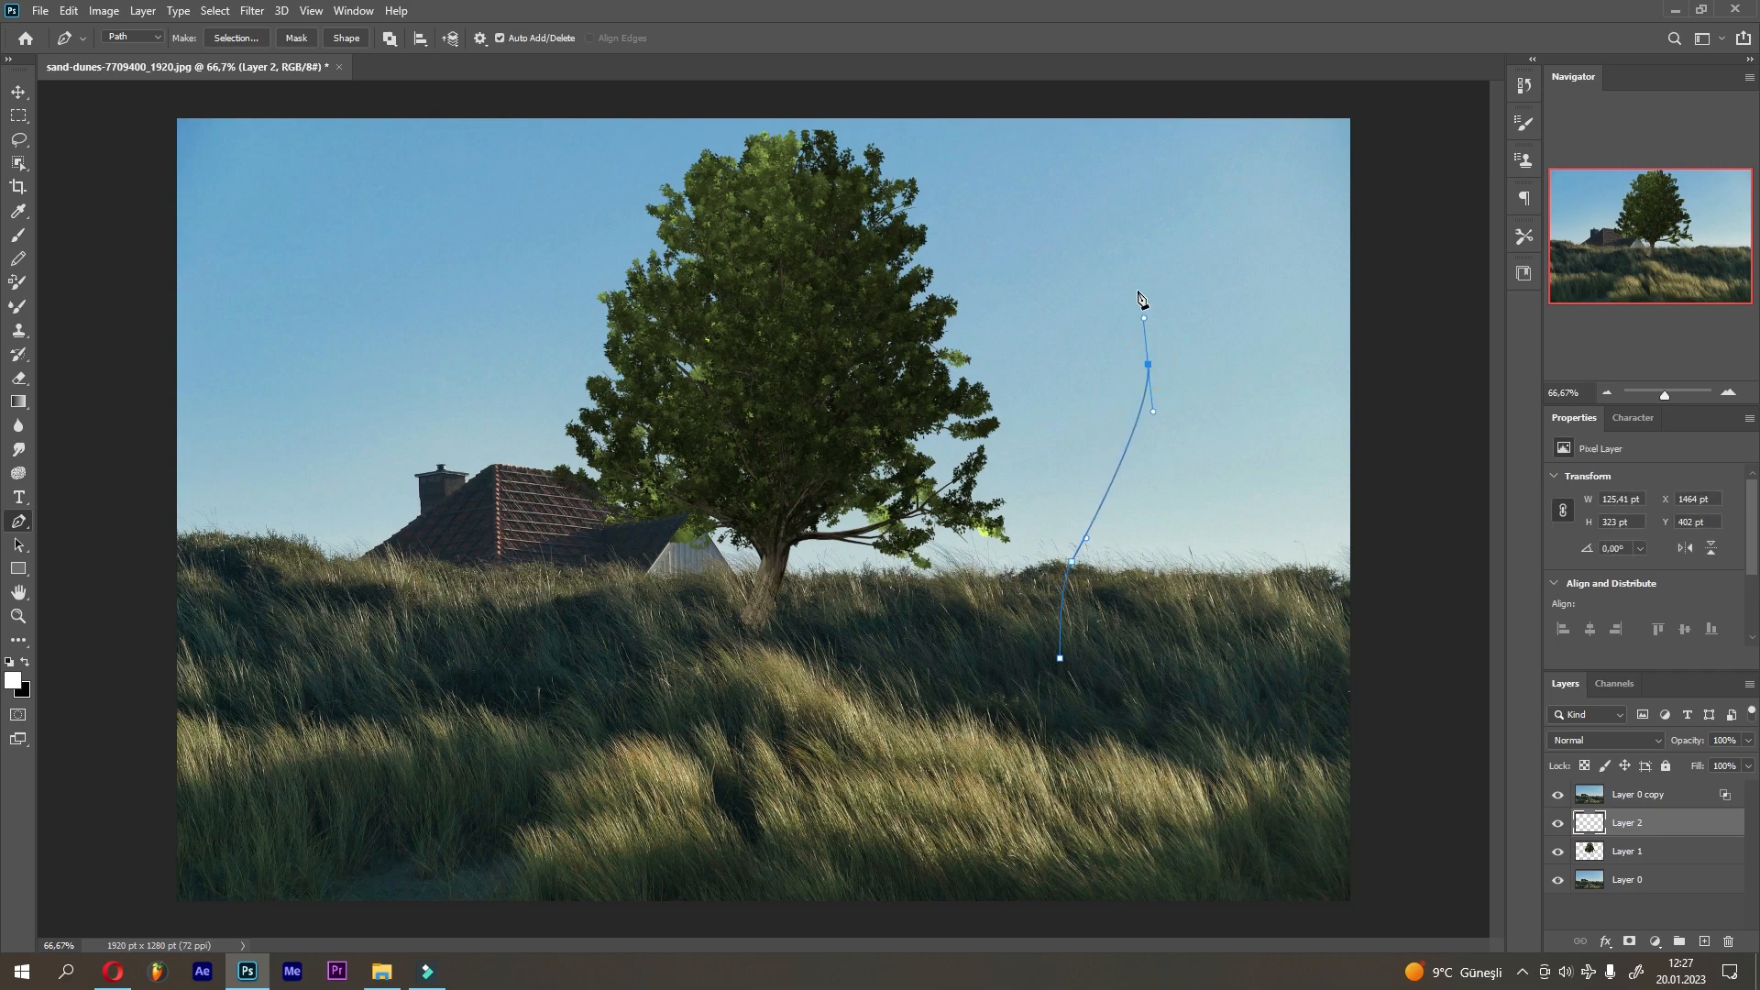
left_click(1135, 291)
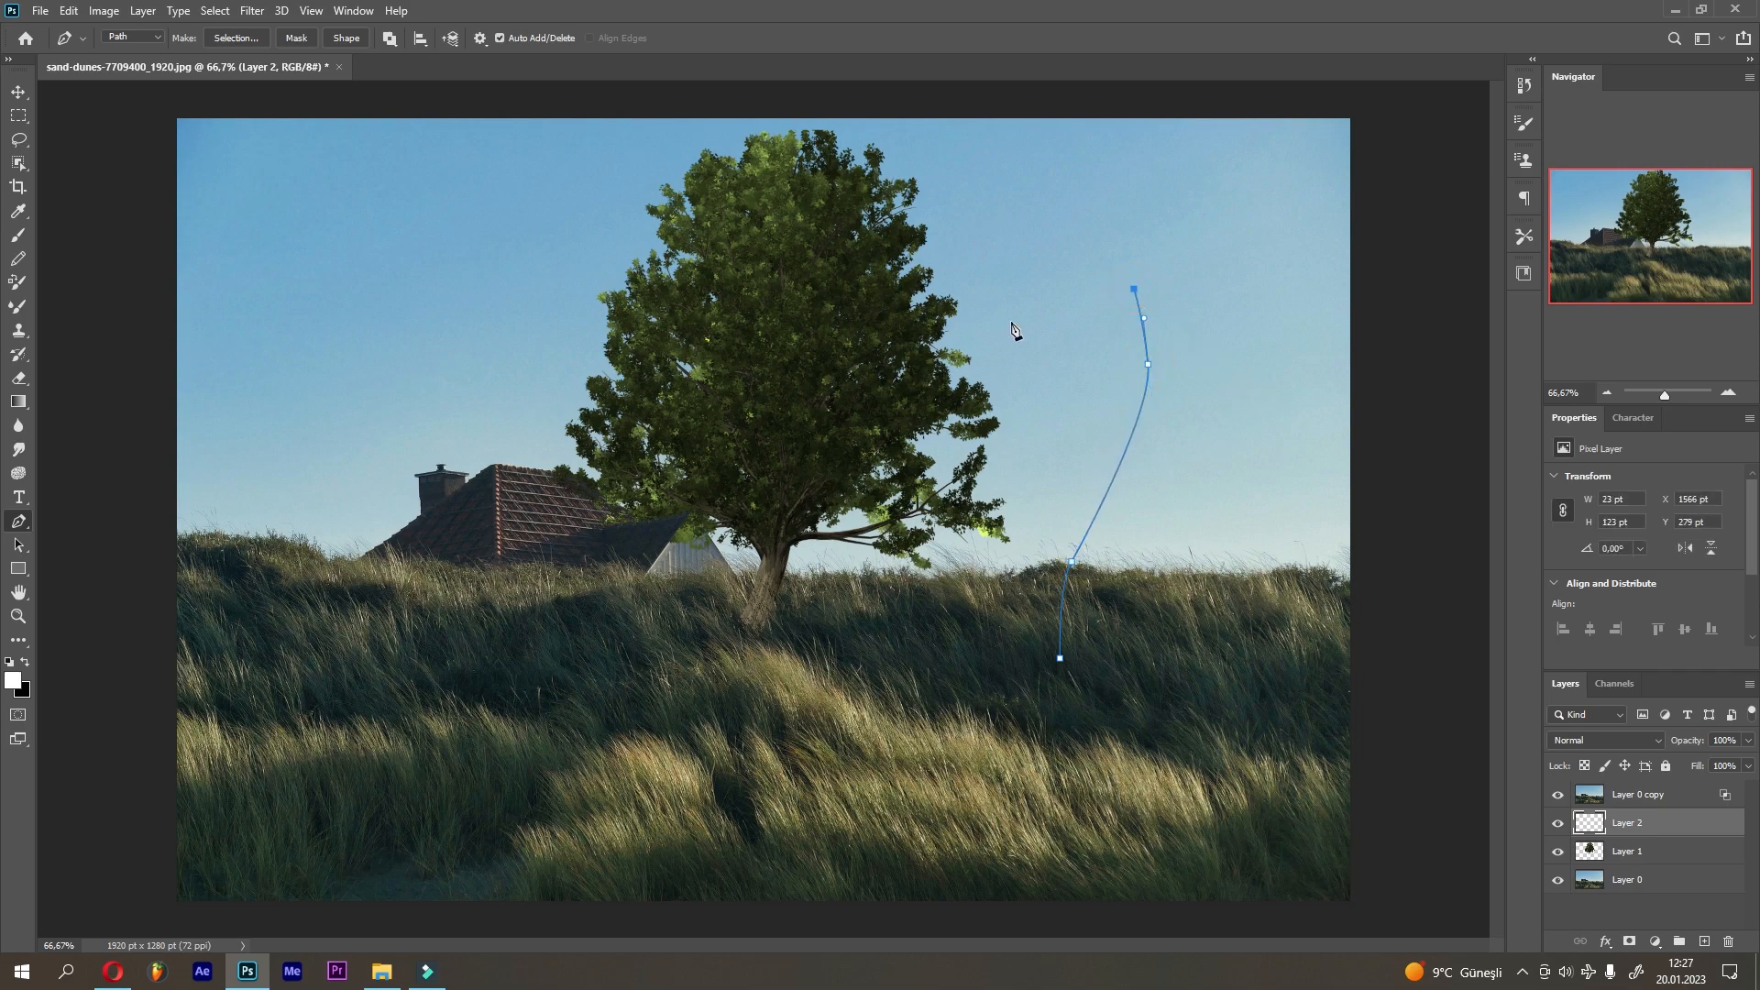
Step: Render a Redwood along the path with light direction 61, leaves size 75 and branches height 133, and clear the path
left_click(244, 13)
left_click(322, 304)
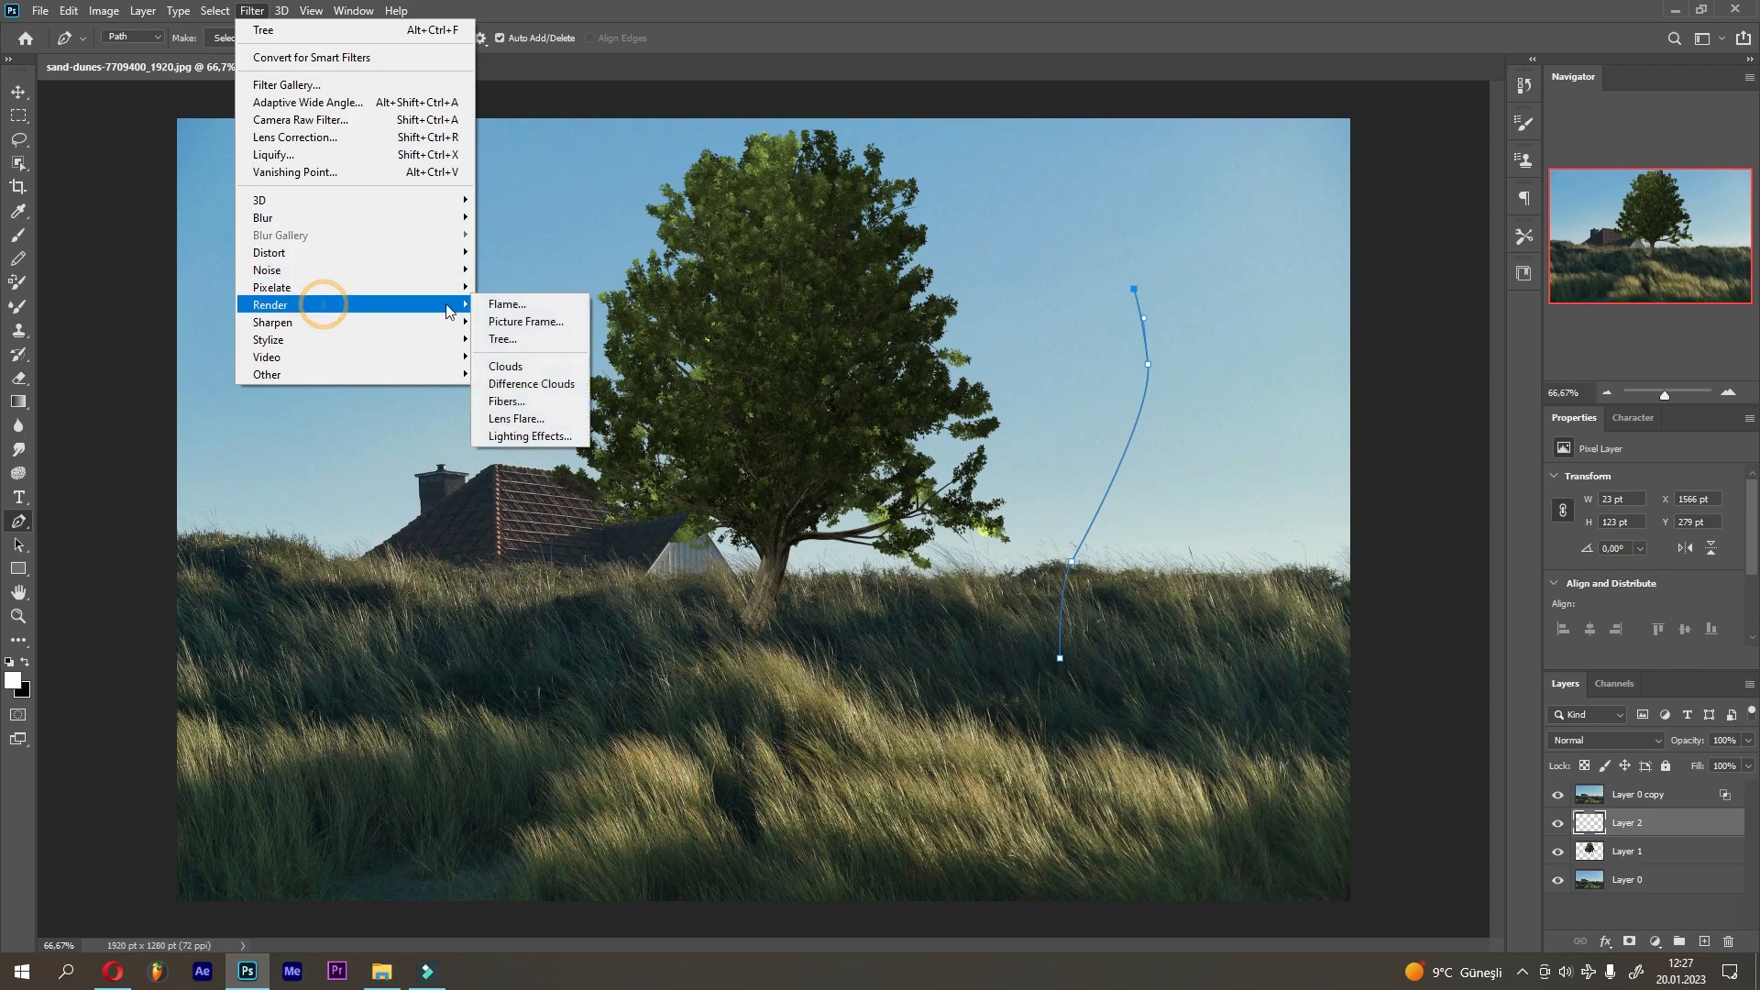
left_click(502, 339)
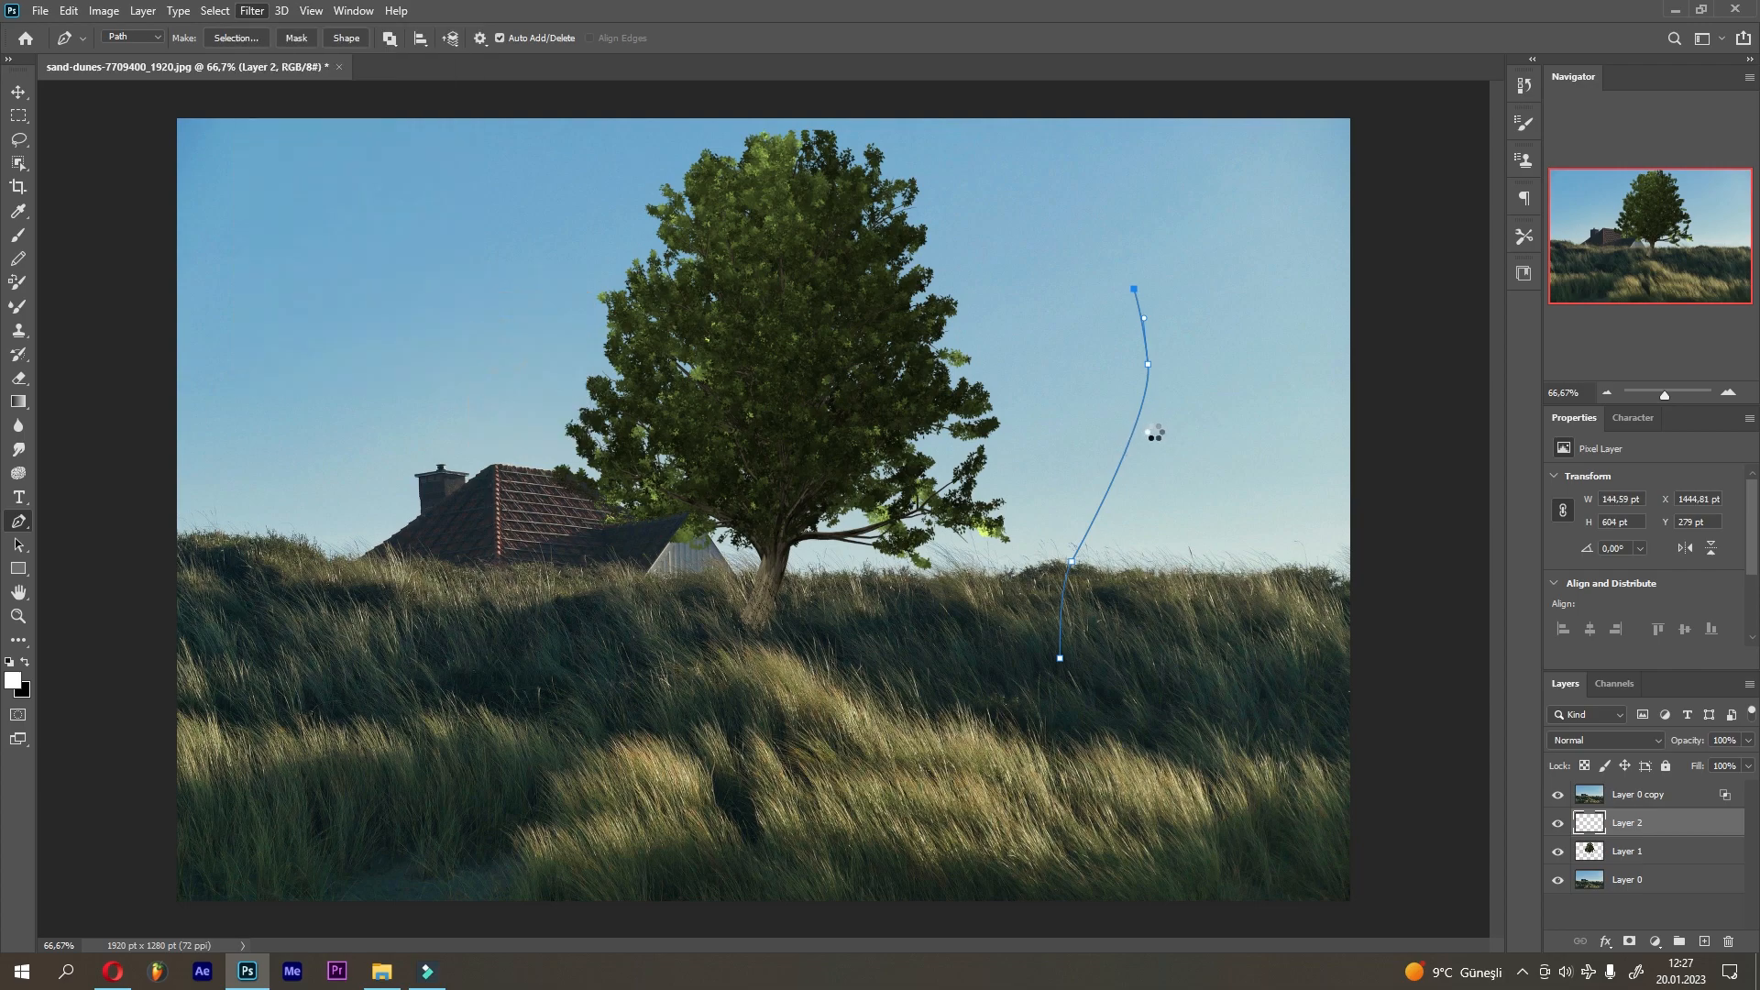
left_click_drag(1105, 142, 550, 392)
left_click(559, 483)
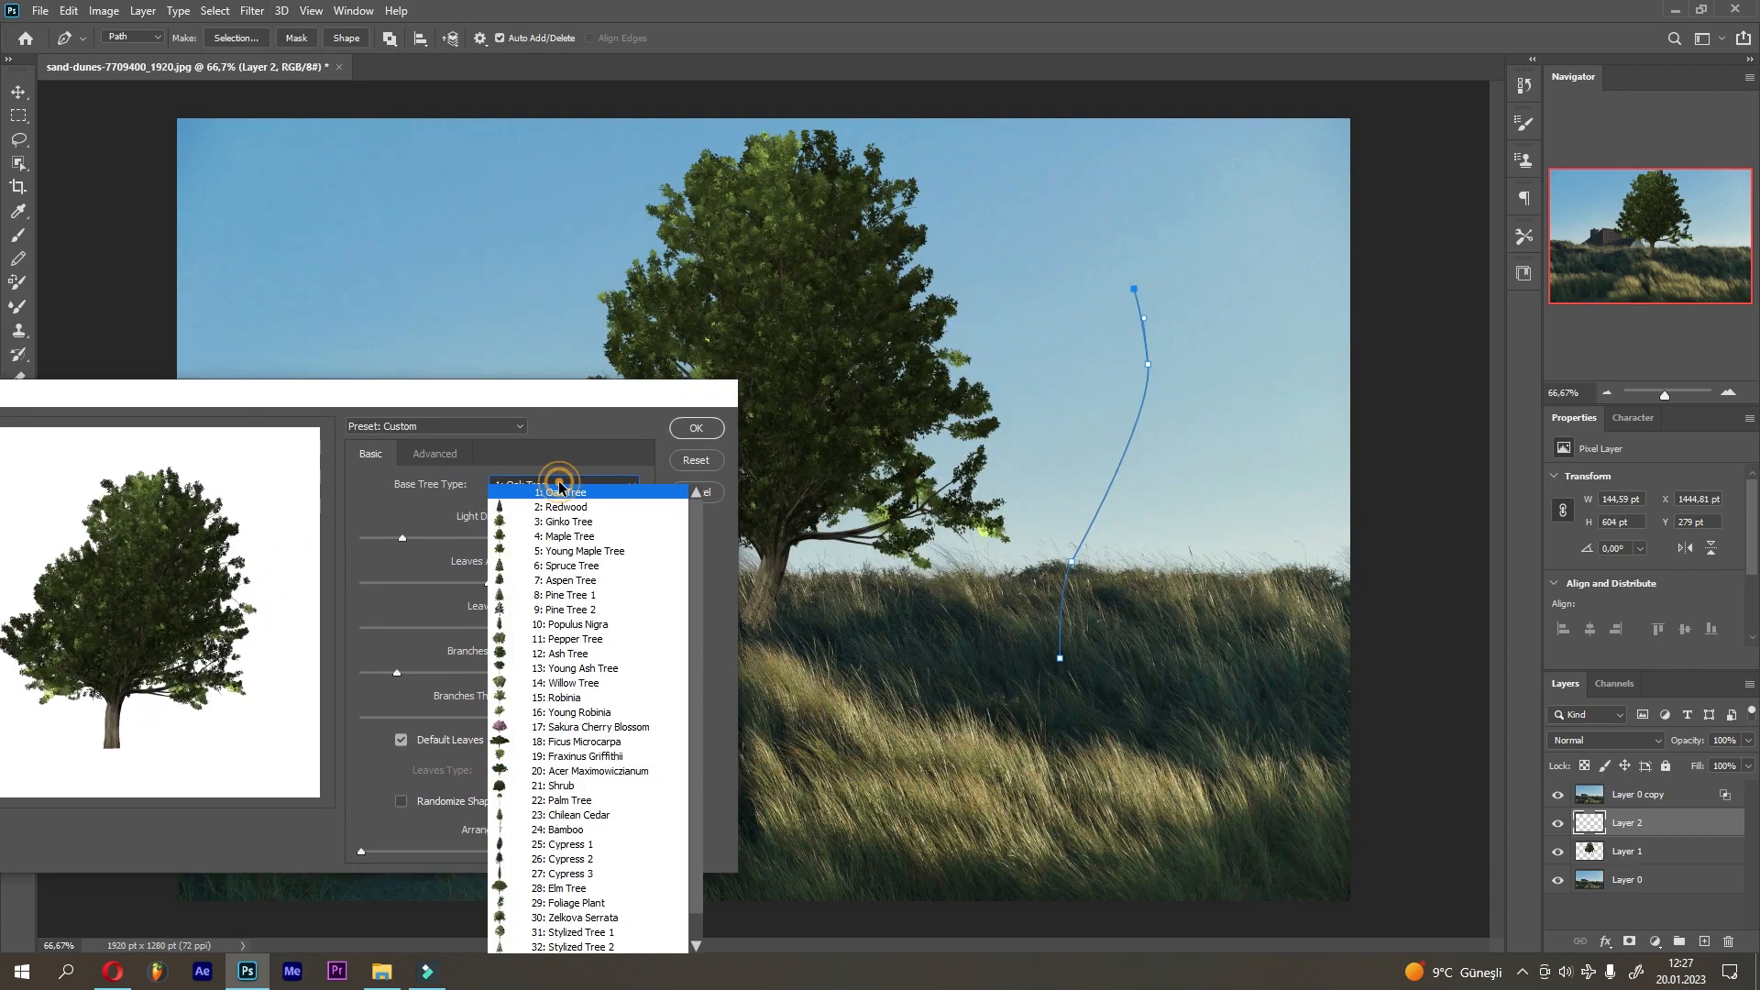
left_click(558, 506)
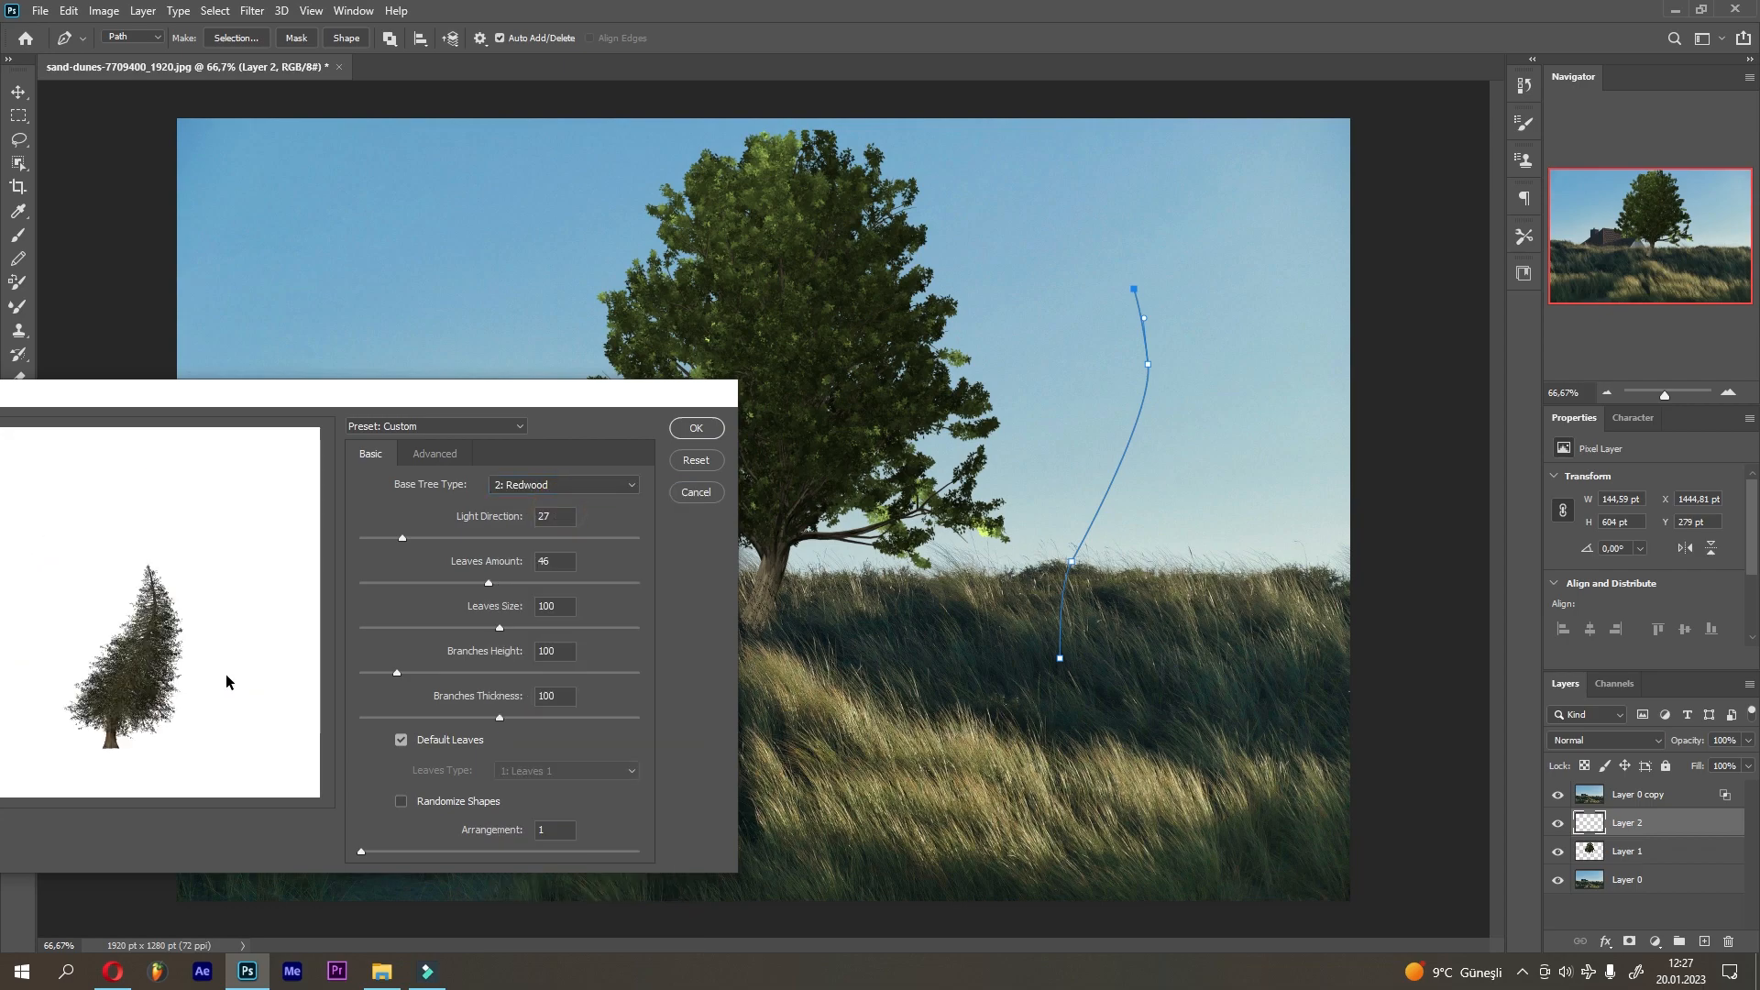
left_click(455, 538)
left_click(465, 629)
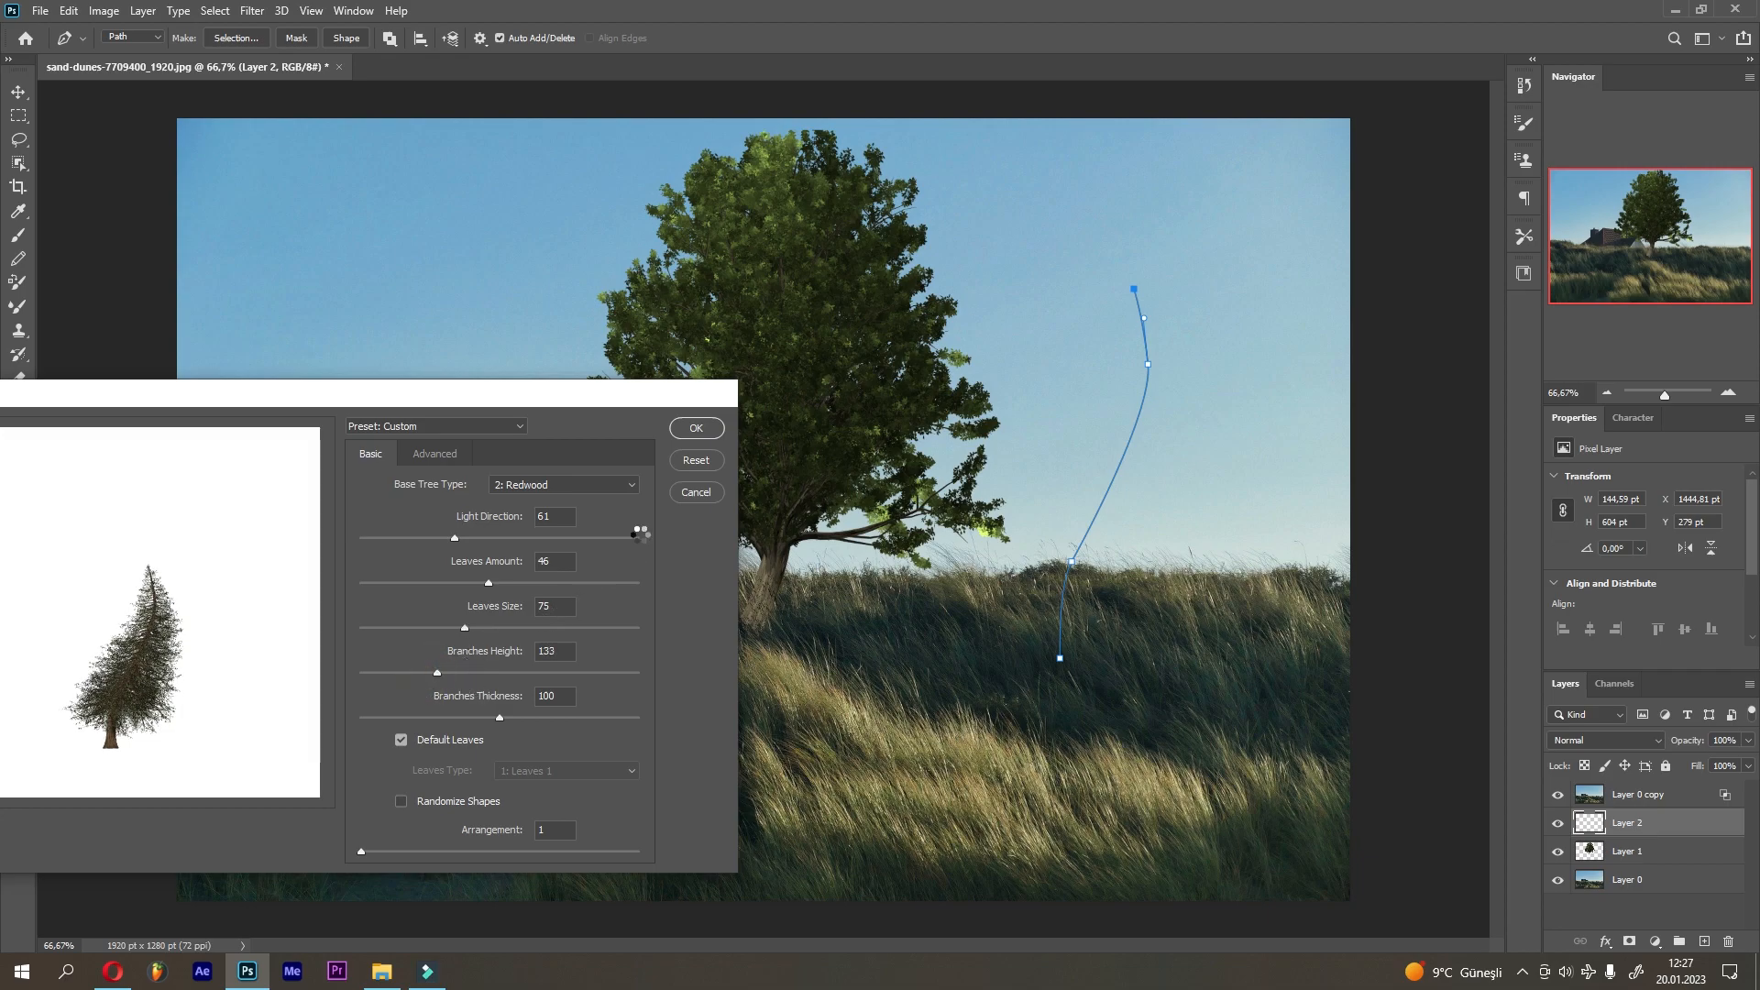
left_click(694, 430)
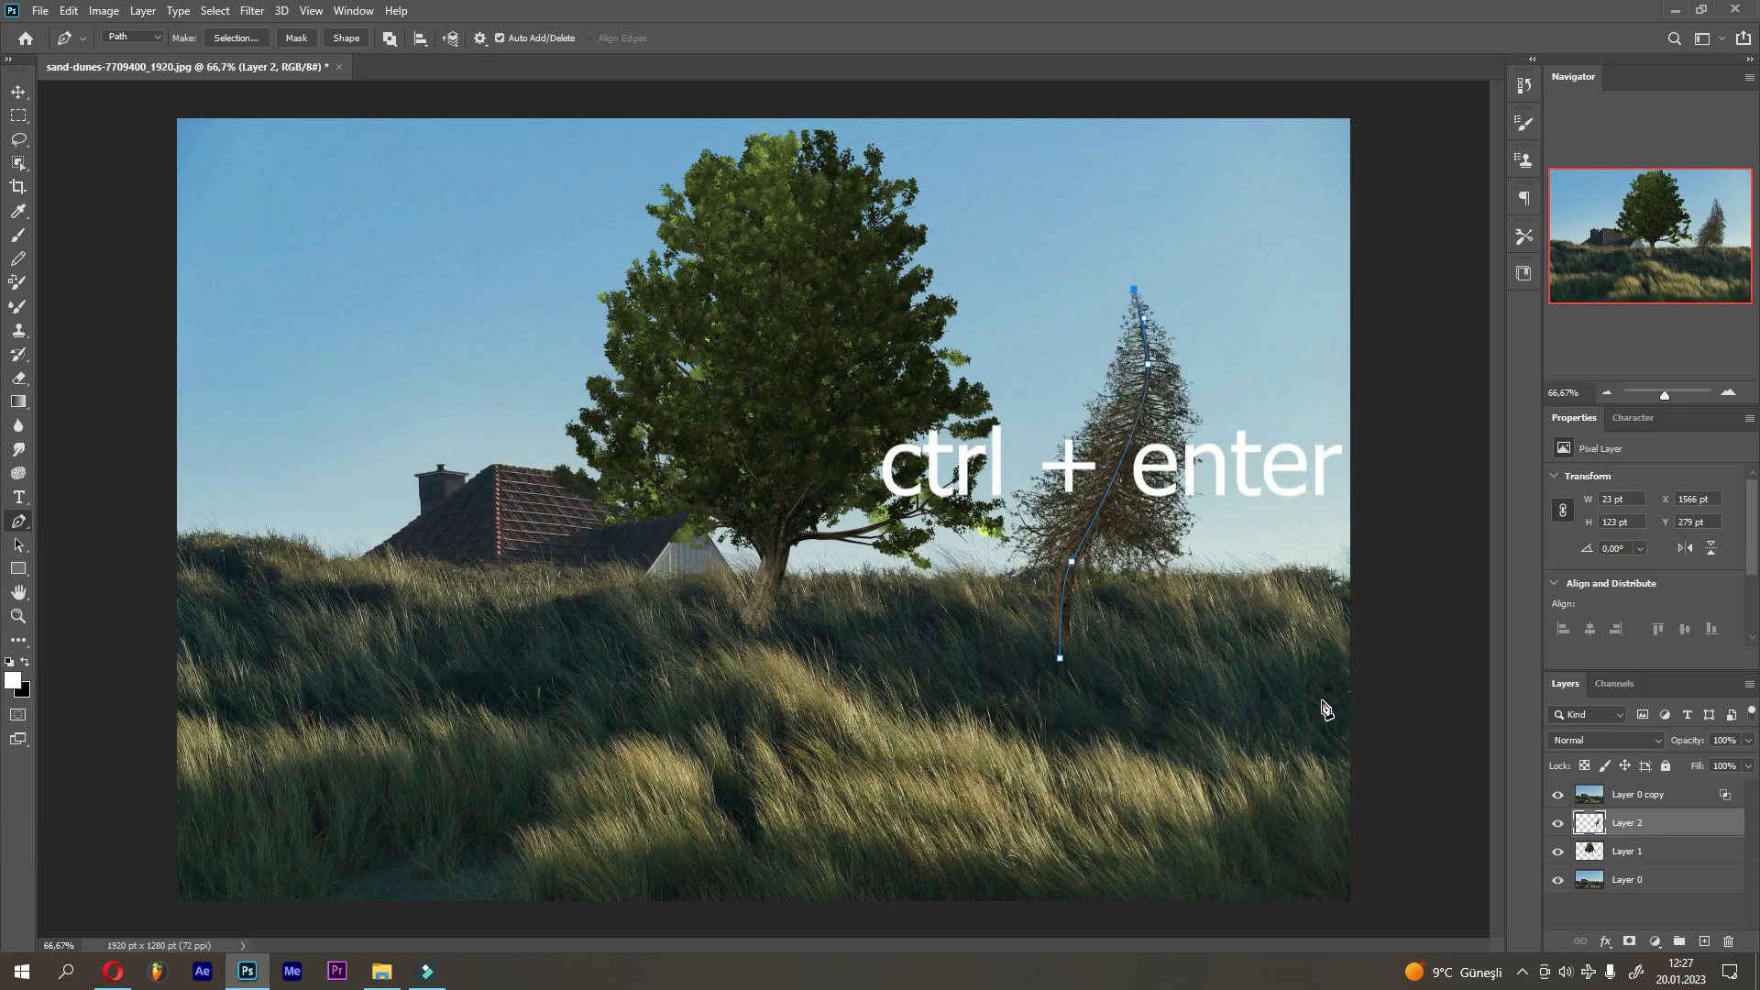
key("ctrl+Return")
key("ctrl+d")
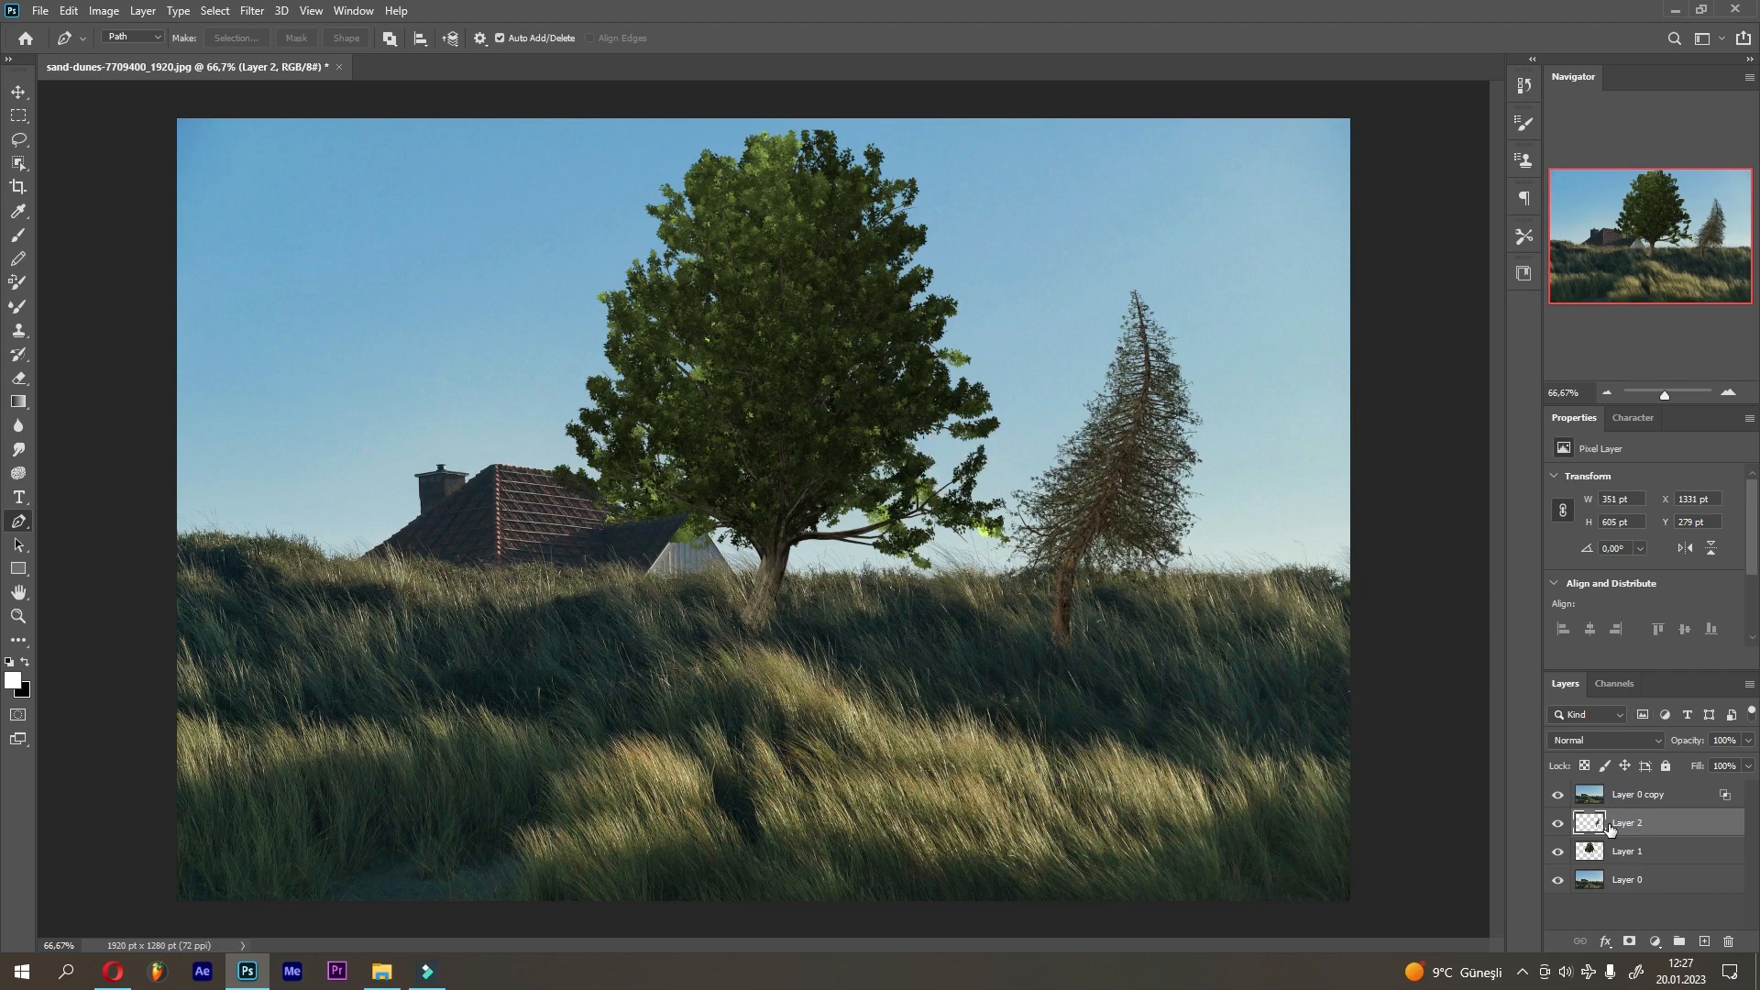
Step: Position the redwood partly behind the oak's right side, with the oak's layer stacked above it
key("v")
left_click_drag(1112, 505, 921, 492)
left_click_drag(1638, 844, 1628, 819)
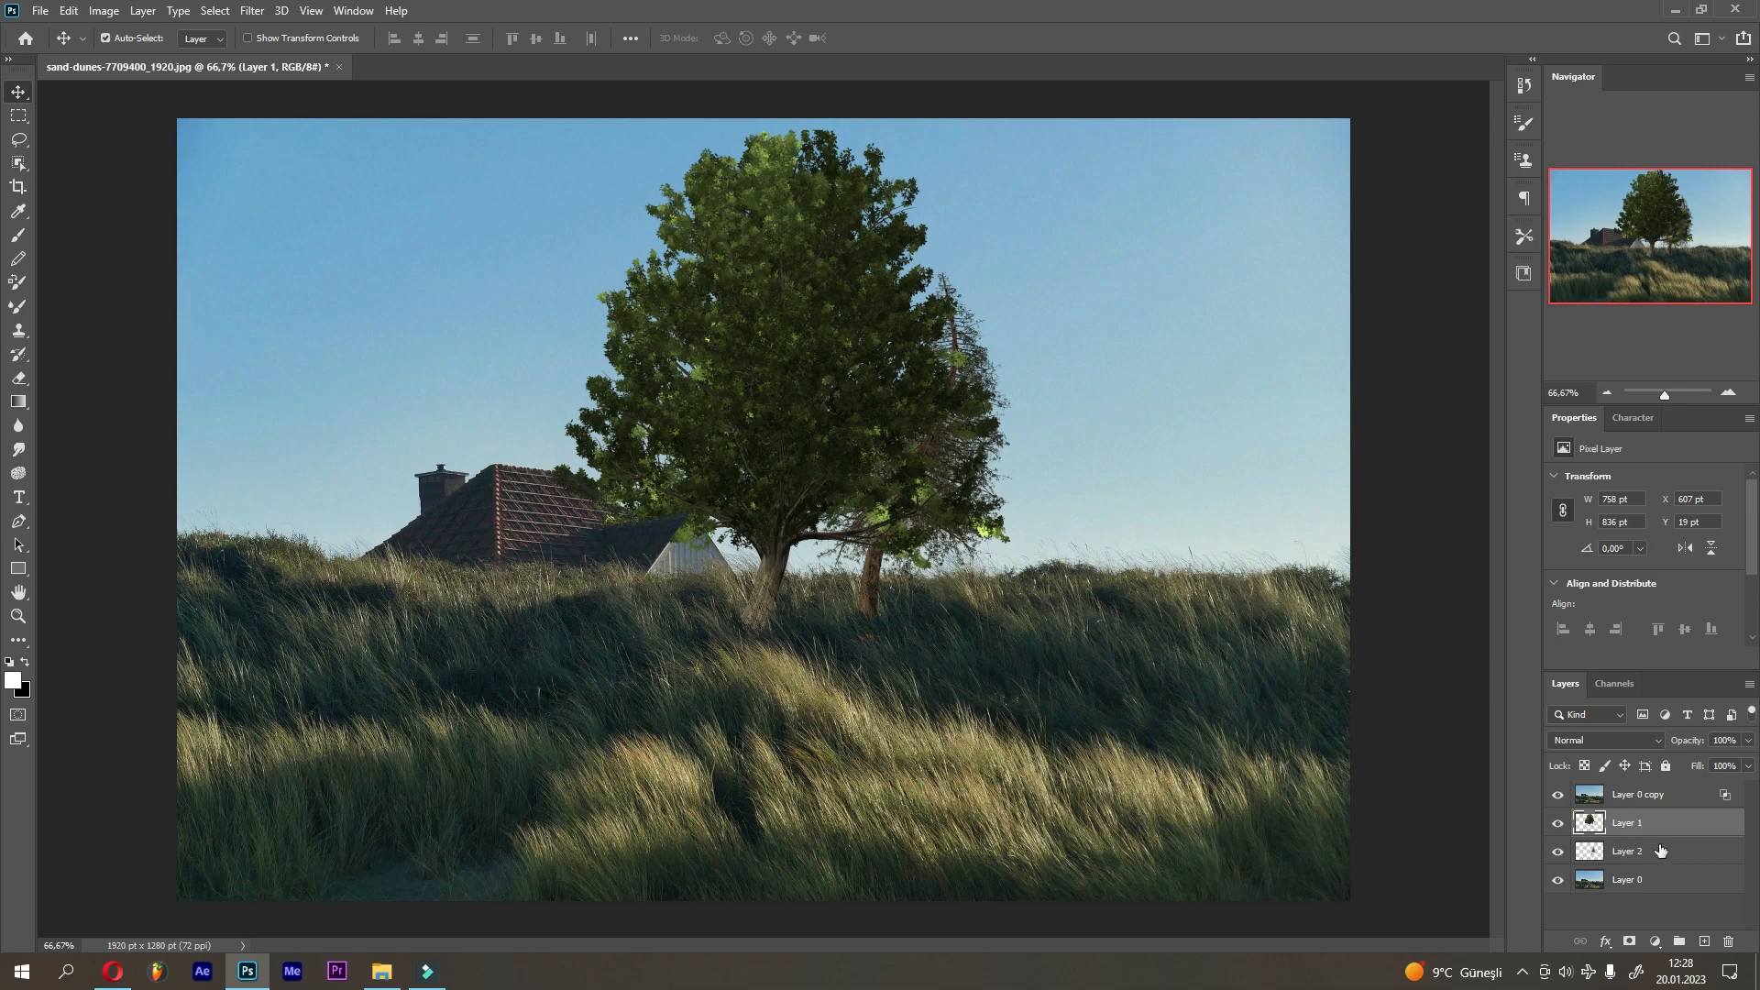
left_click(1621, 844)
left_click_drag(971, 485, 990, 489)
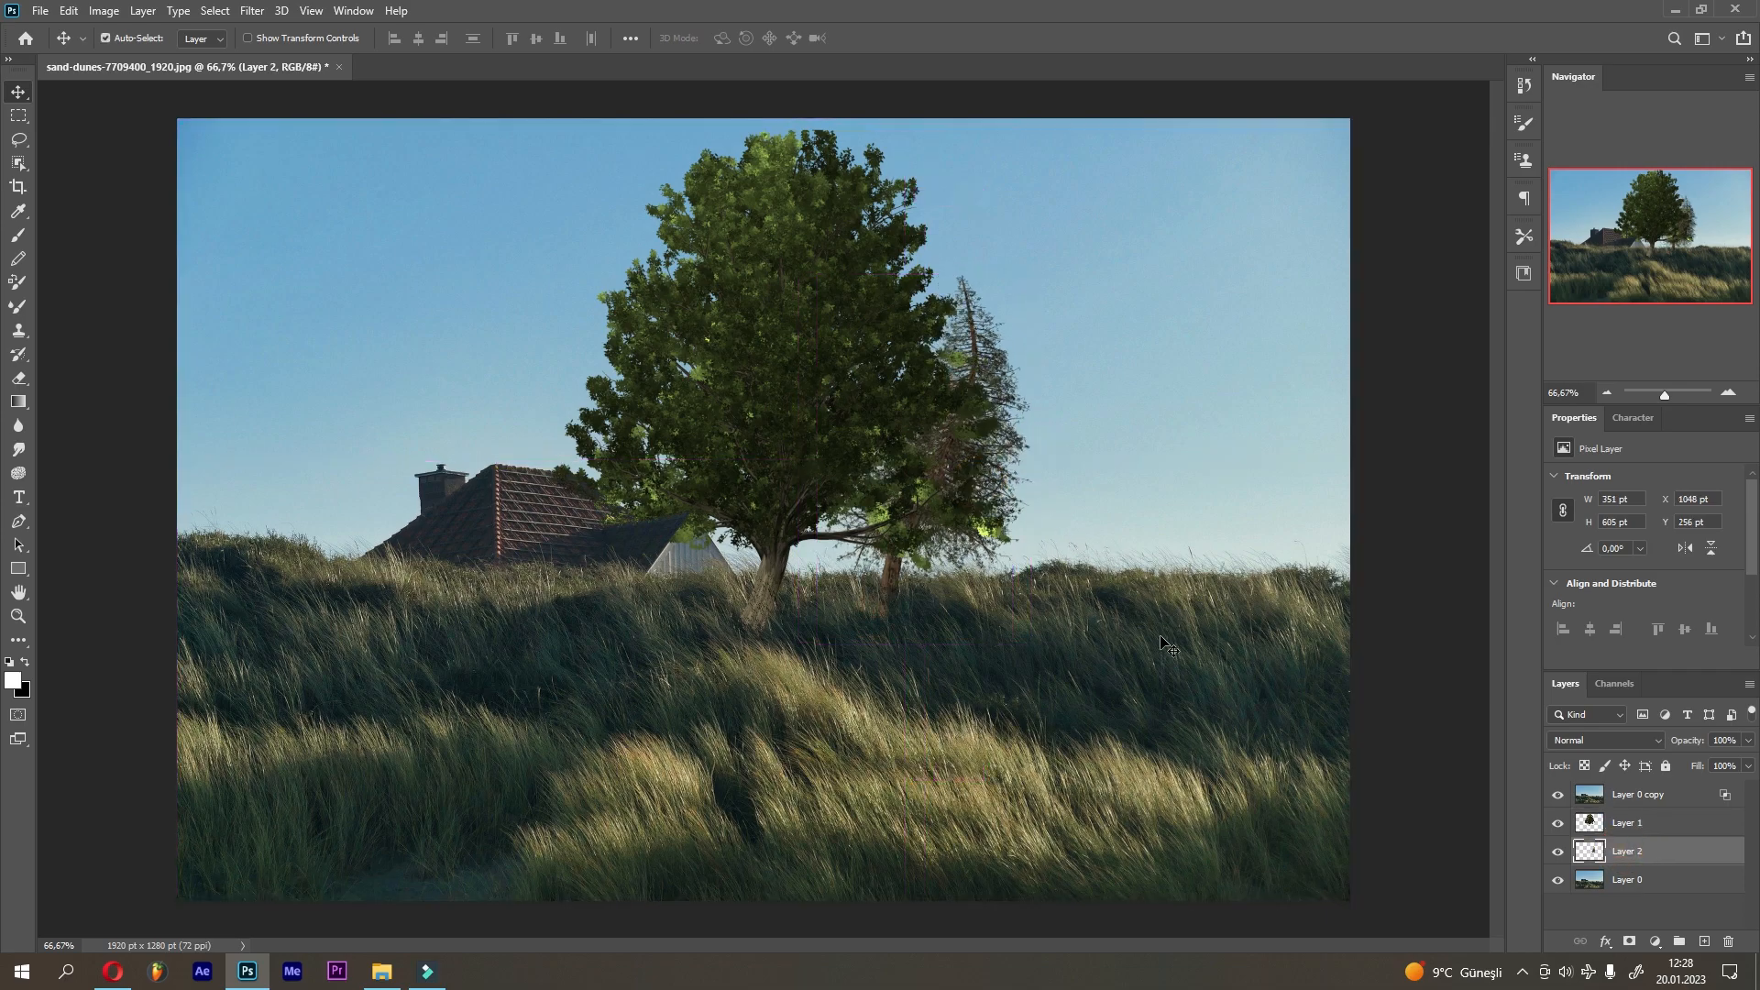
Step: Add a new layer above Layer 2 and draw an S-shaped path to the right of the trees, from the grass into the sky
left_click(1705, 942)
left_click(18, 520)
left_click(1050, 610)
left_click_drag(1122, 468, 1124, 421)
left_click_drag(1101, 313, 1091, 298)
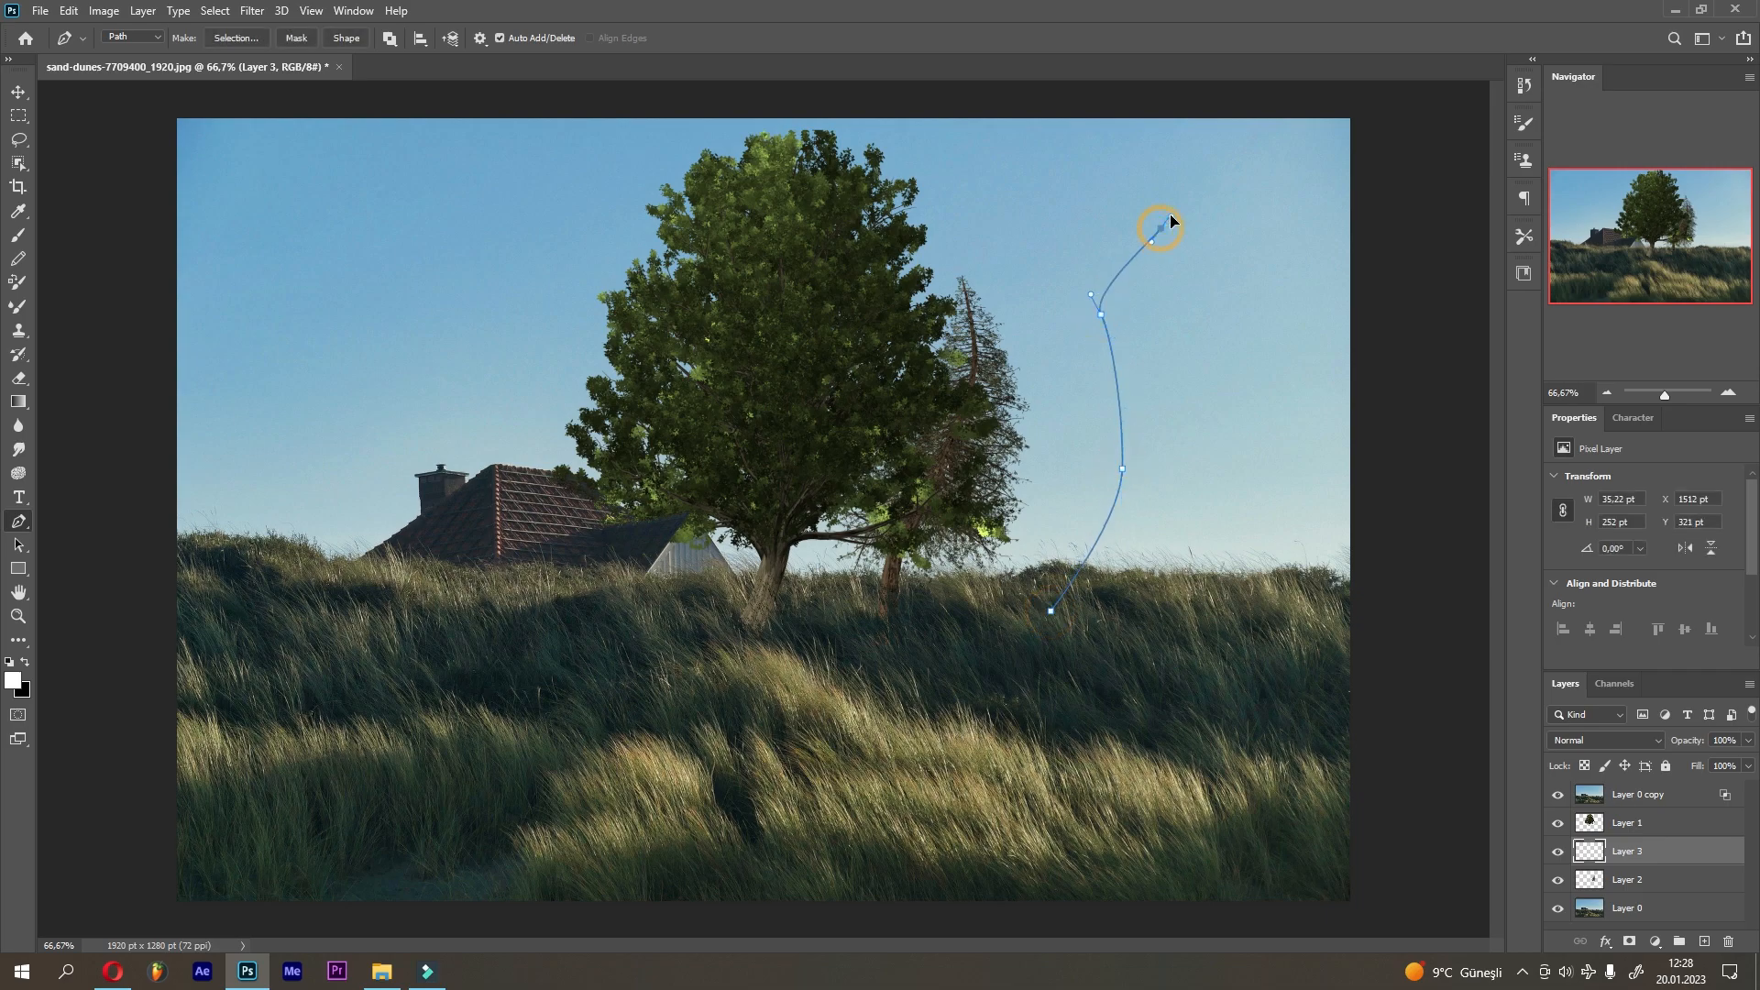
left_click_drag(1170, 220, 1171, 215)
Step: Open the Tree filter for the new path and try the Ginko Tree base type
left_click(259, 13)
mouse_move(303, 306)
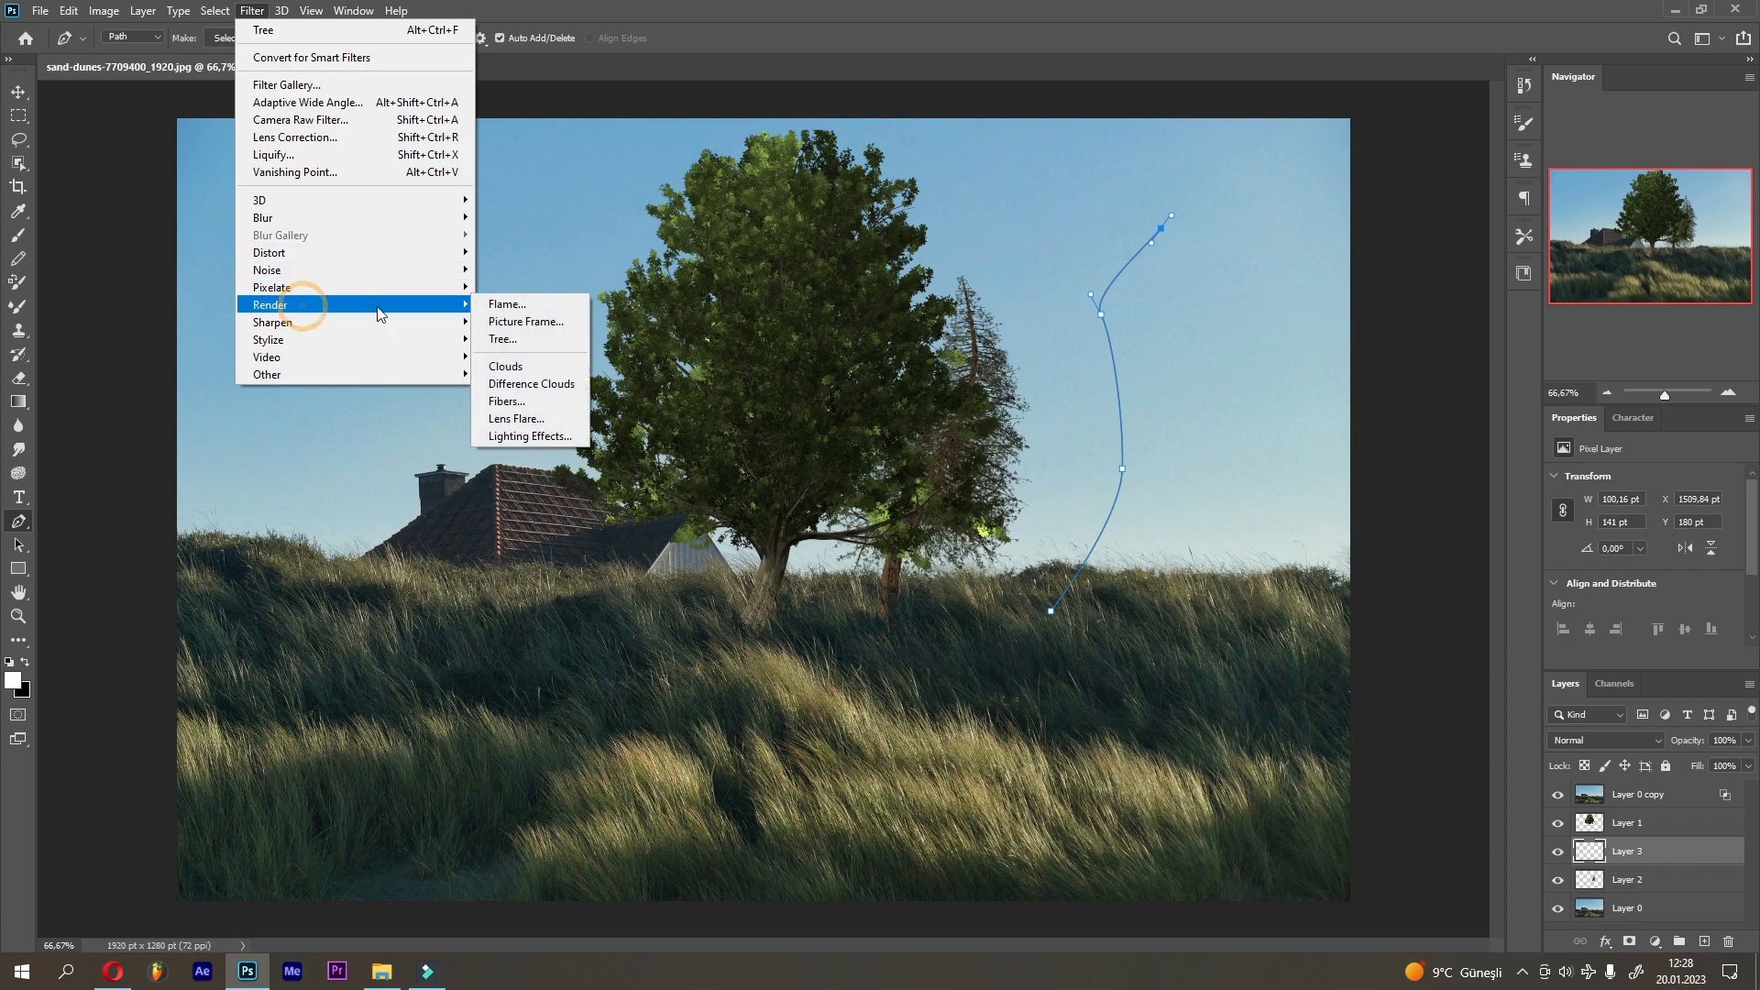
left_click(539, 343)
left_click_drag(963, 212, 367, 332)
left_click(579, 428)
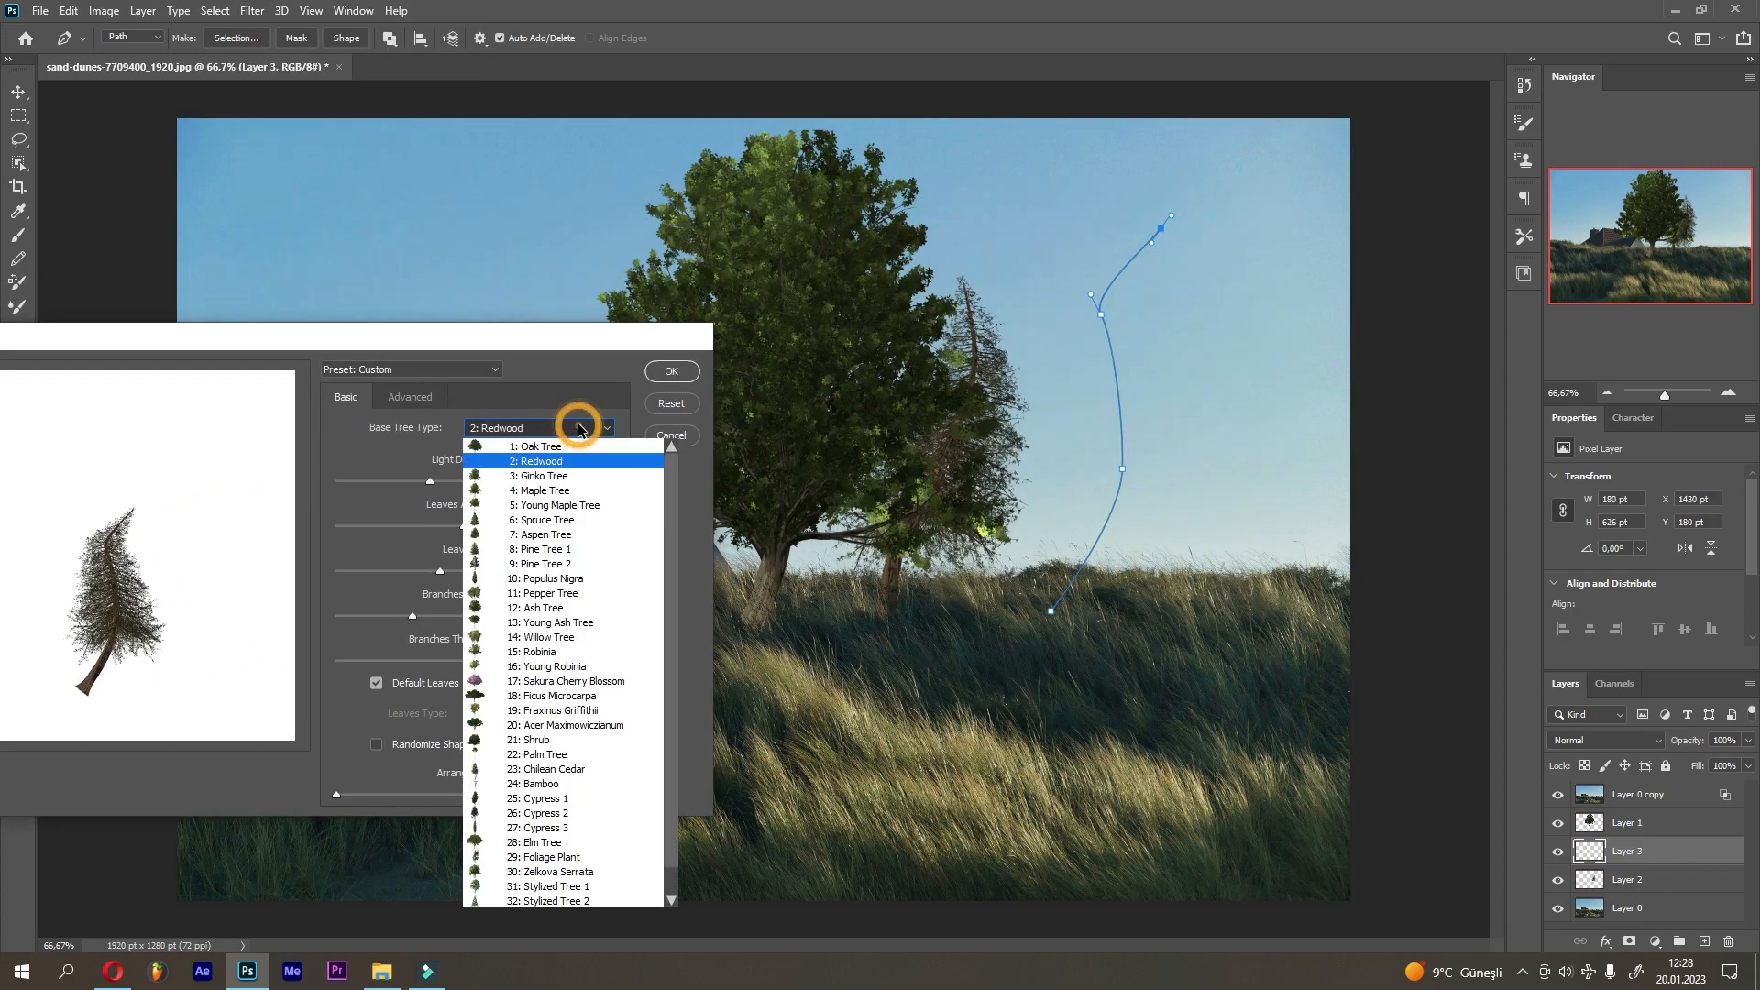
left_click(562, 476)
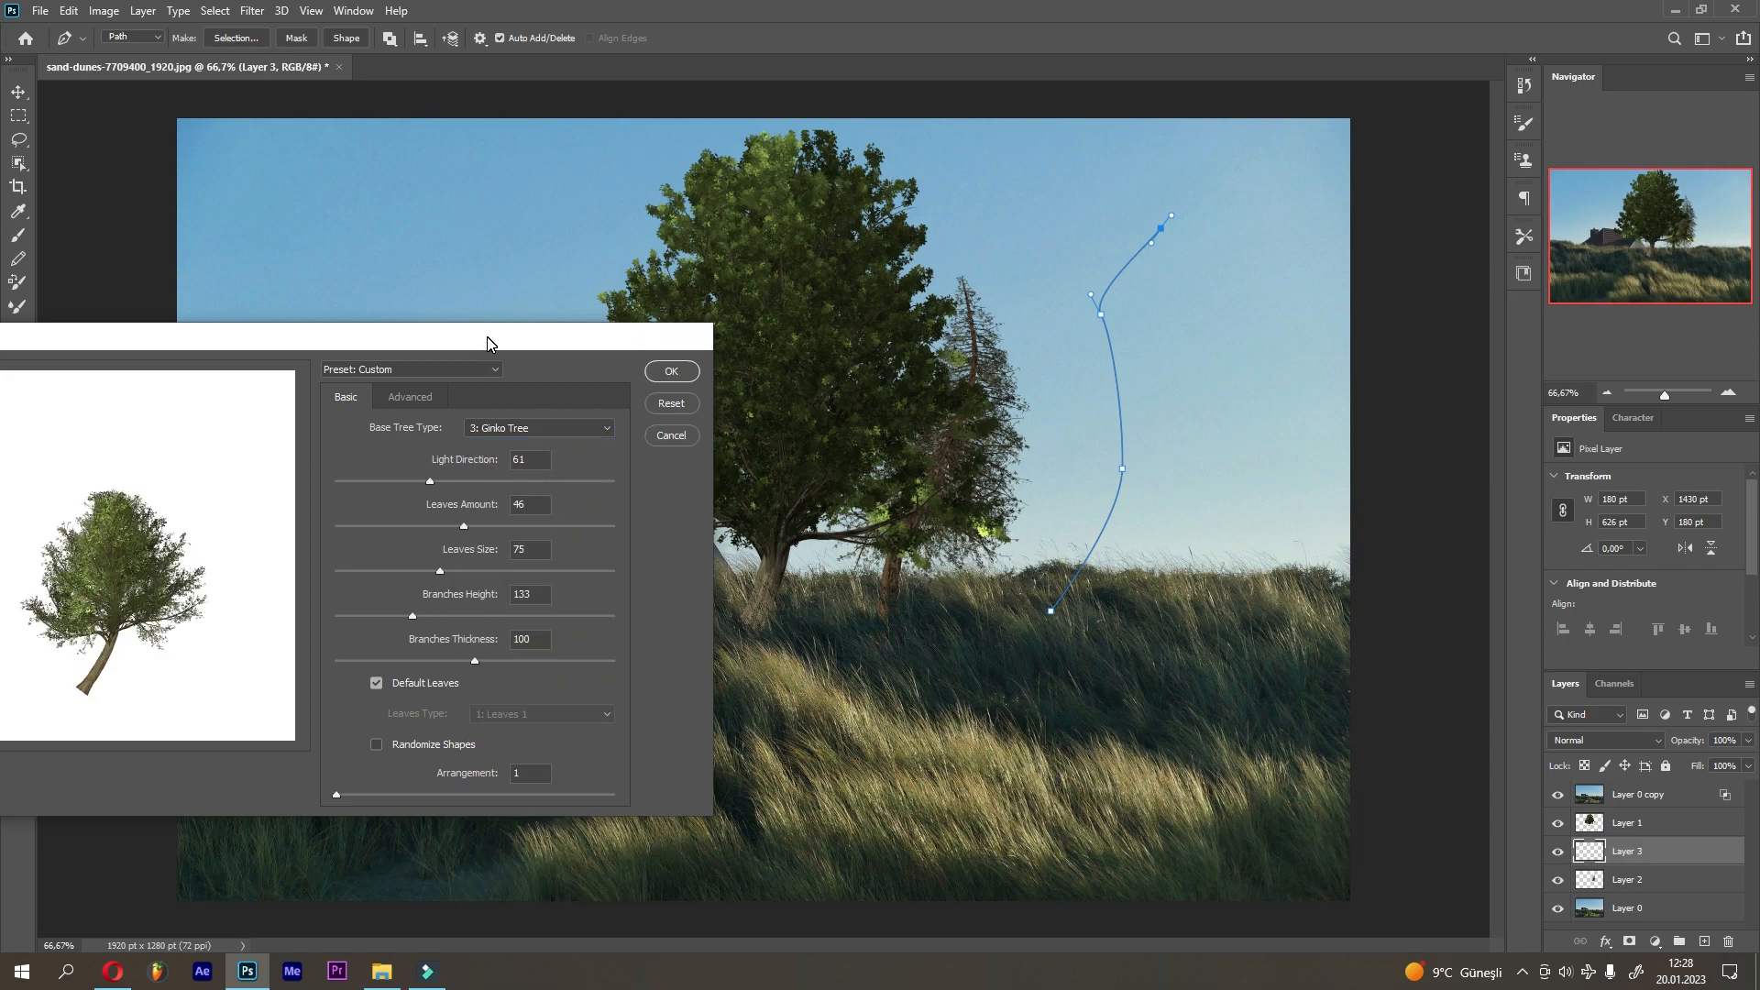
Step: Try the Maple Tree, Young Maple Tree, Spruce Tree and Aspen Tree base types in turn
left_click_drag(486, 339, 514, 321)
left_click(591, 412)
left_click(585, 472)
left_click(591, 411)
left_click(585, 487)
left_click(591, 412)
left_click(583, 501)
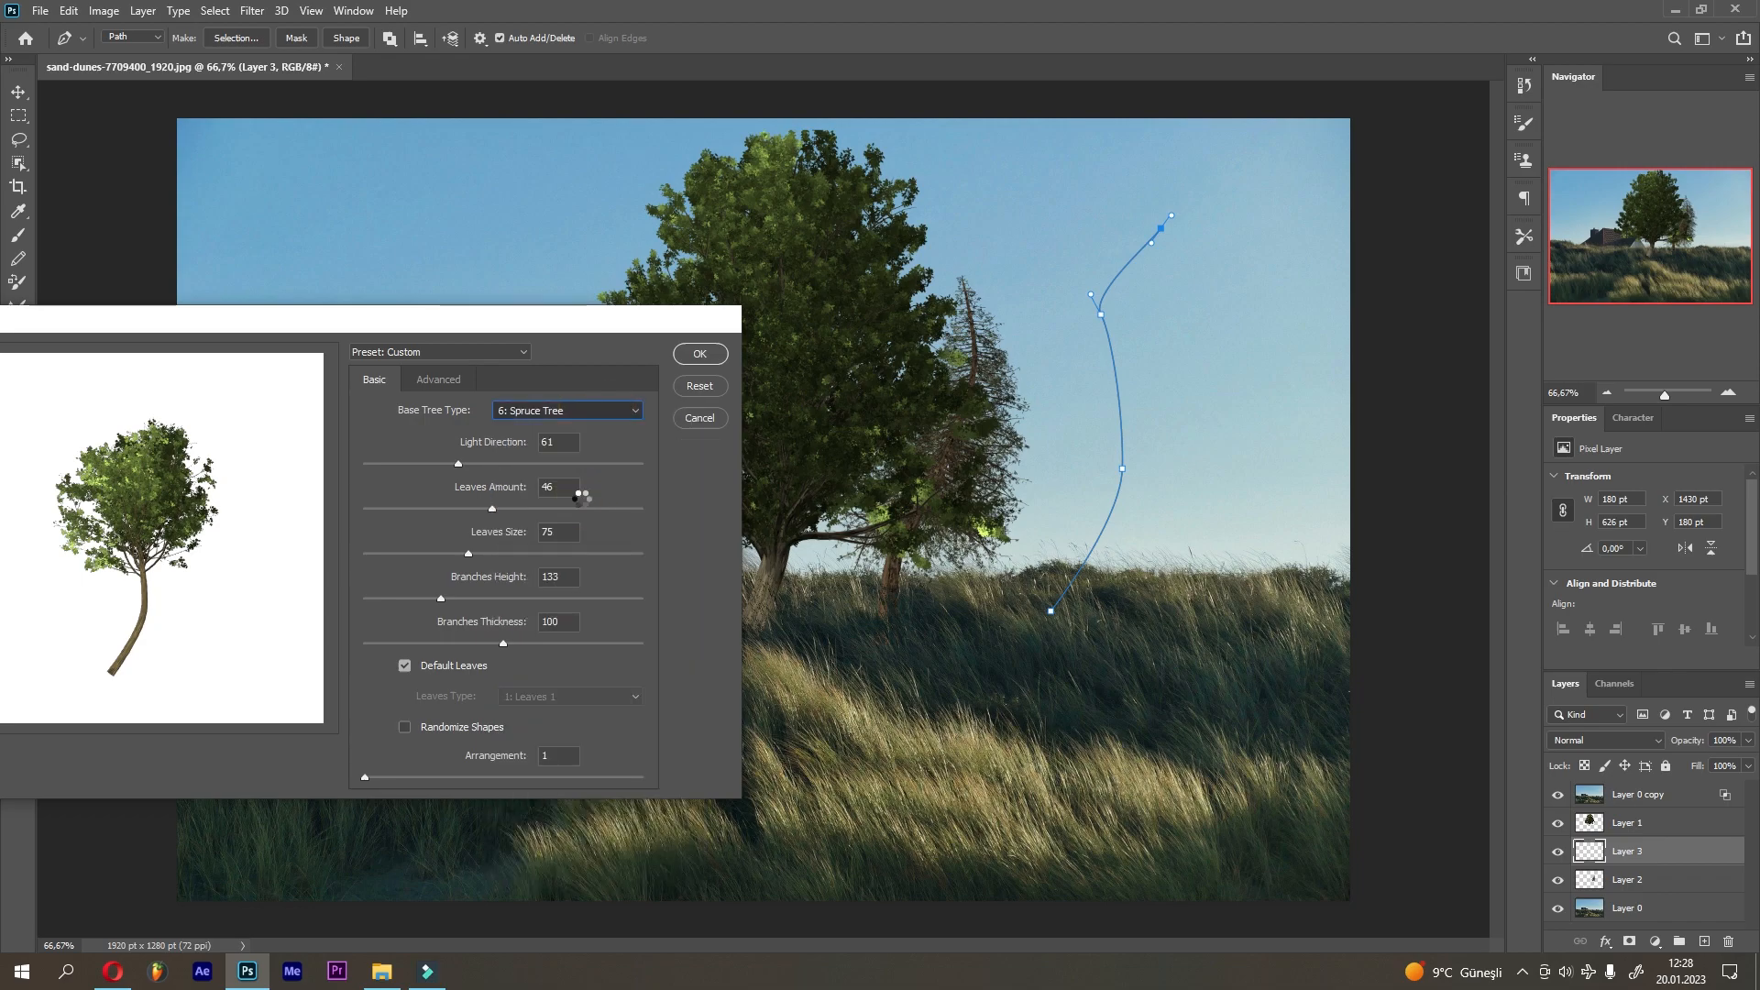
left_click(591, 411)
left_click(585, 516)
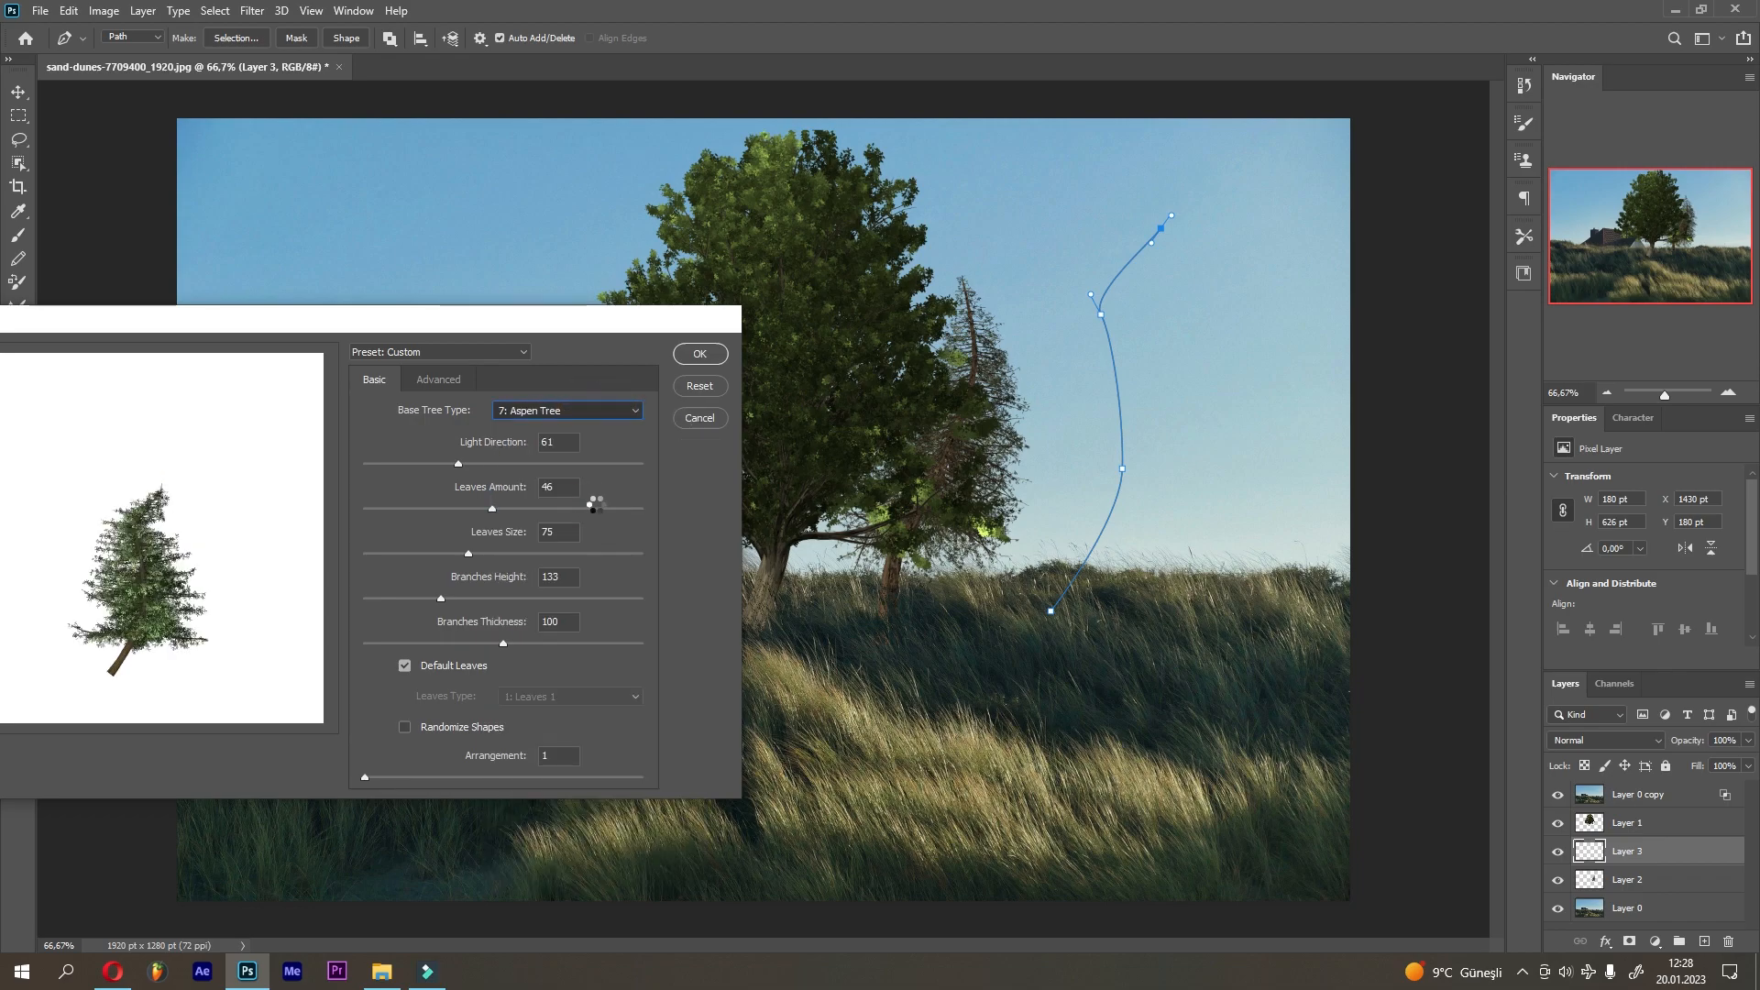
Step: Try the Pine Tree 1, Pine Tree 2 and Populus Nigra base types in turn
left_click(581, 423)
left_click(589, 529)
left_click(591, 412)
left_click(592, 543)
left_click(593, 408)
left_click(569, 556)
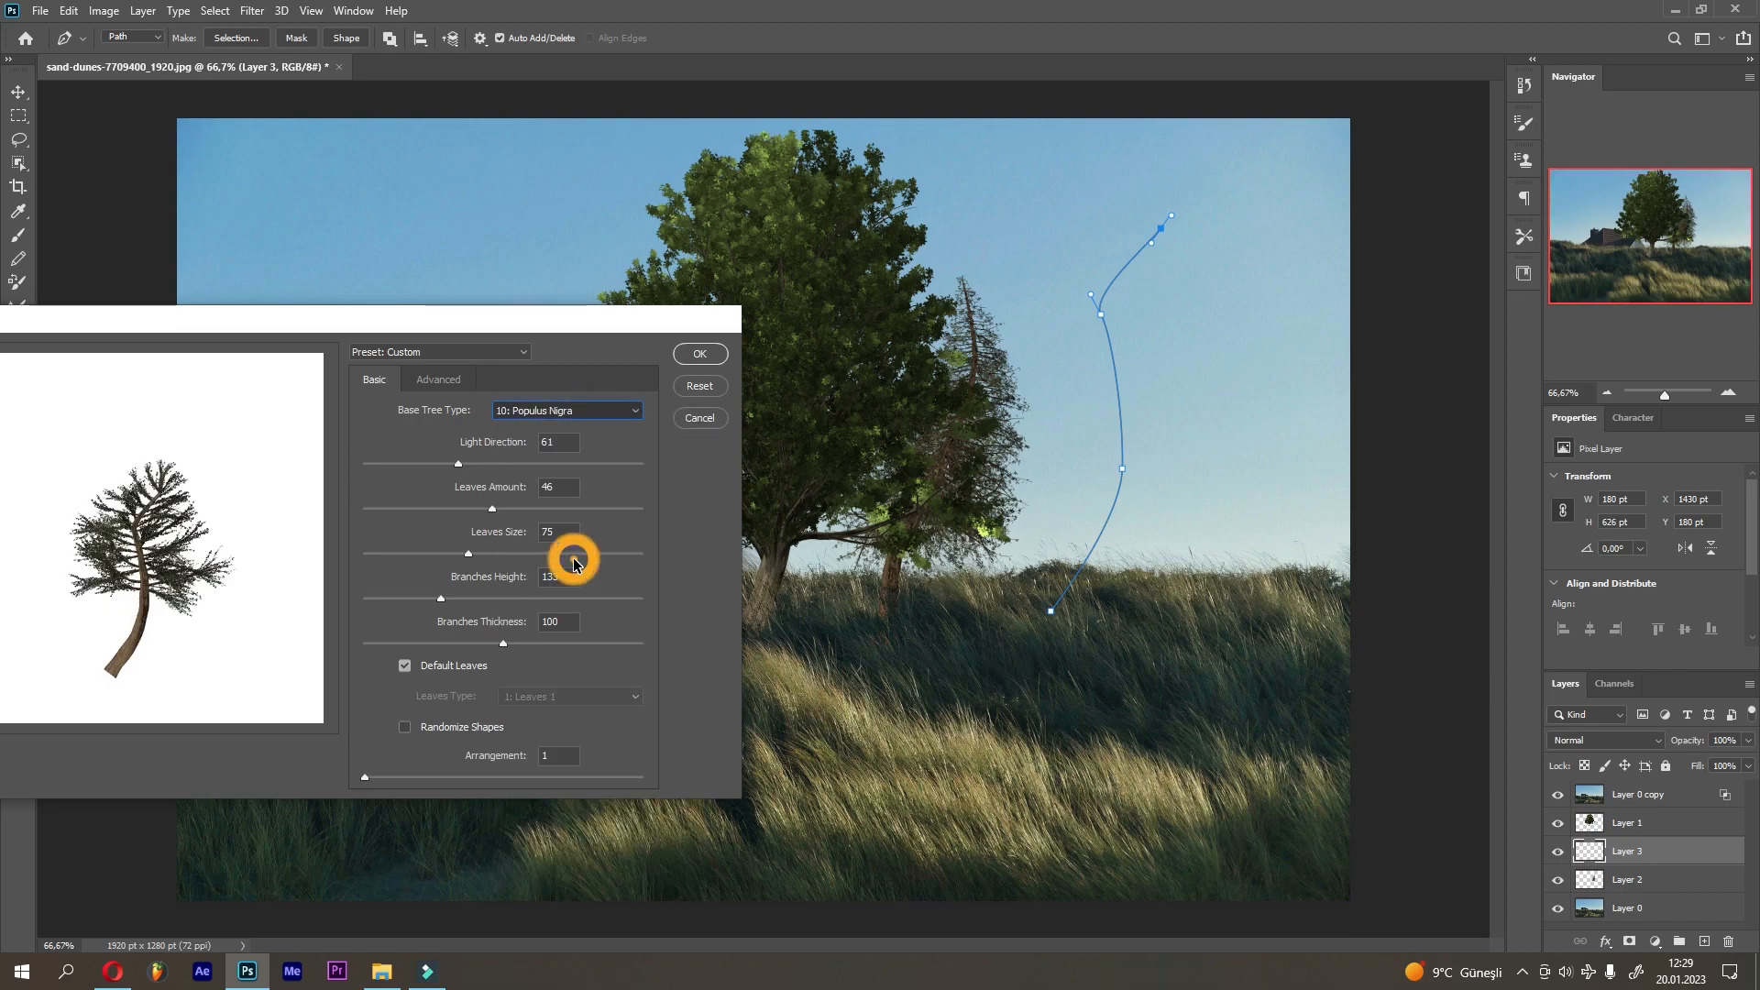
Step: Try the Ash Tree, Young Ash Tree, Willow Tree, Robinia and Young Robinia base types in turn
left_click(612, 413)
left_click(589, 590)
left_click(612, 412)
left_click(597, 588)
left_click(605, 411)
left_click(596, 604)
left_click(606, 422)
left_click(577, 619)
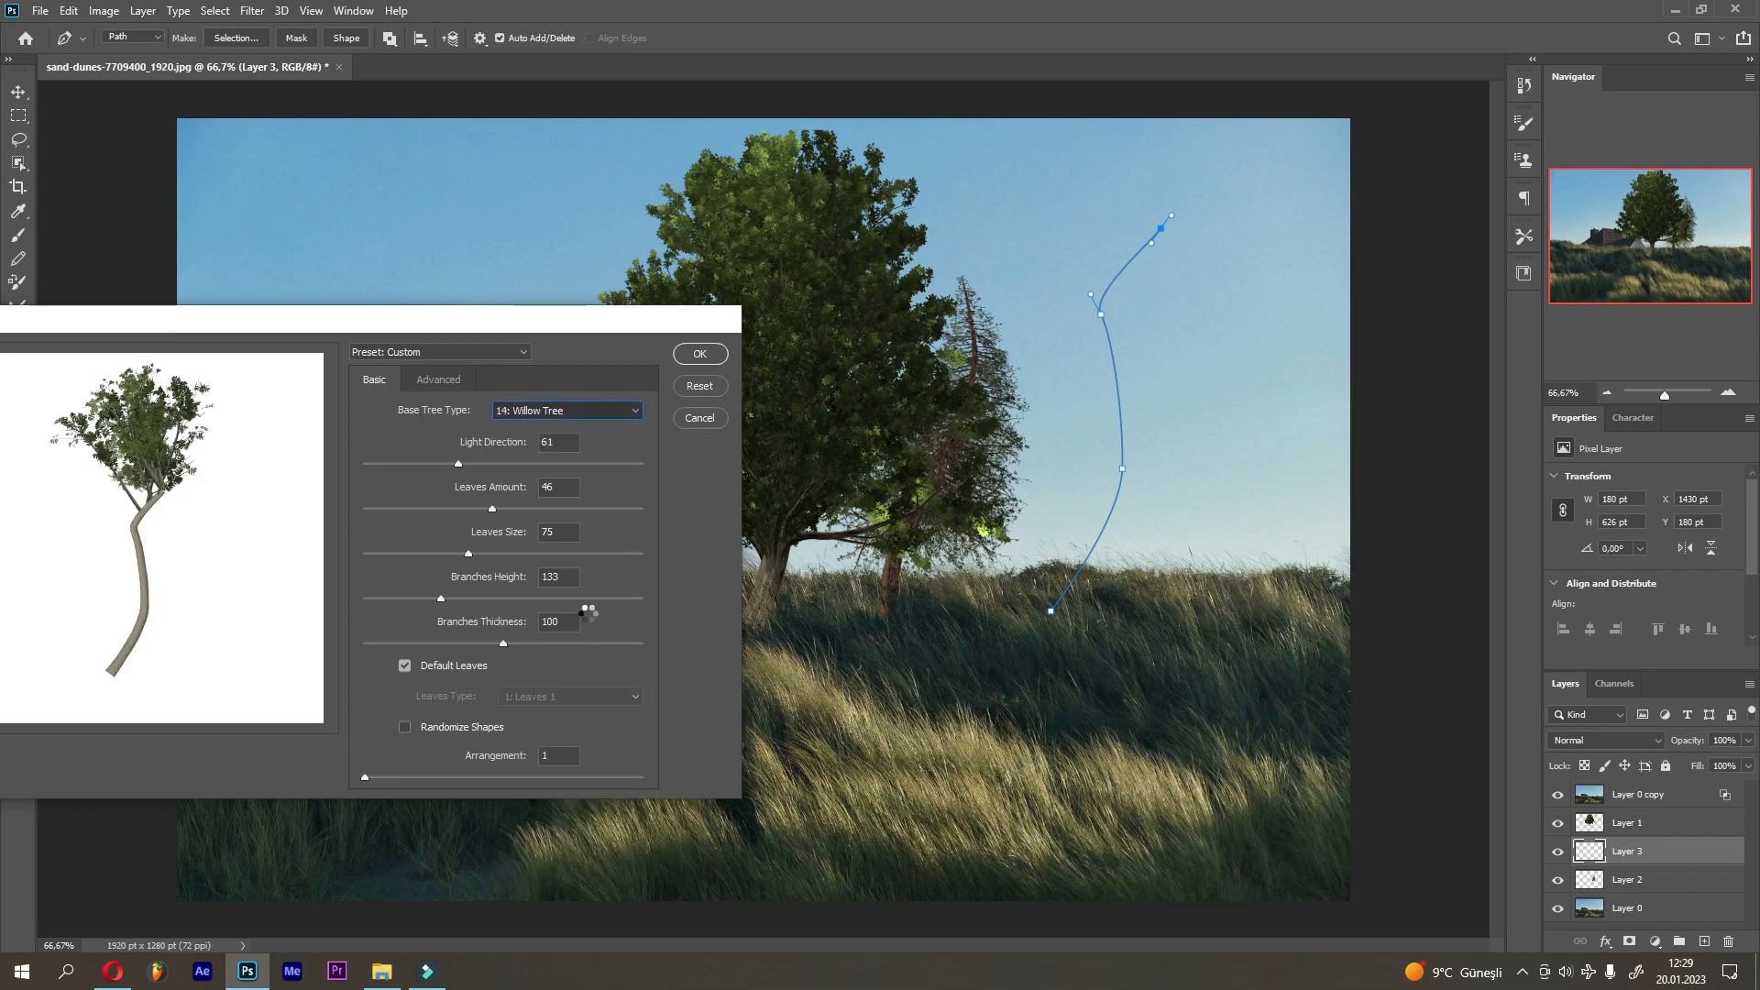
left_click(594, 411)
left_click(575, 633)
left_click(612, 412)
left_click(579, 648)
Step: Set the base tree type to Zelkova Serrata
left_click(605, 412)
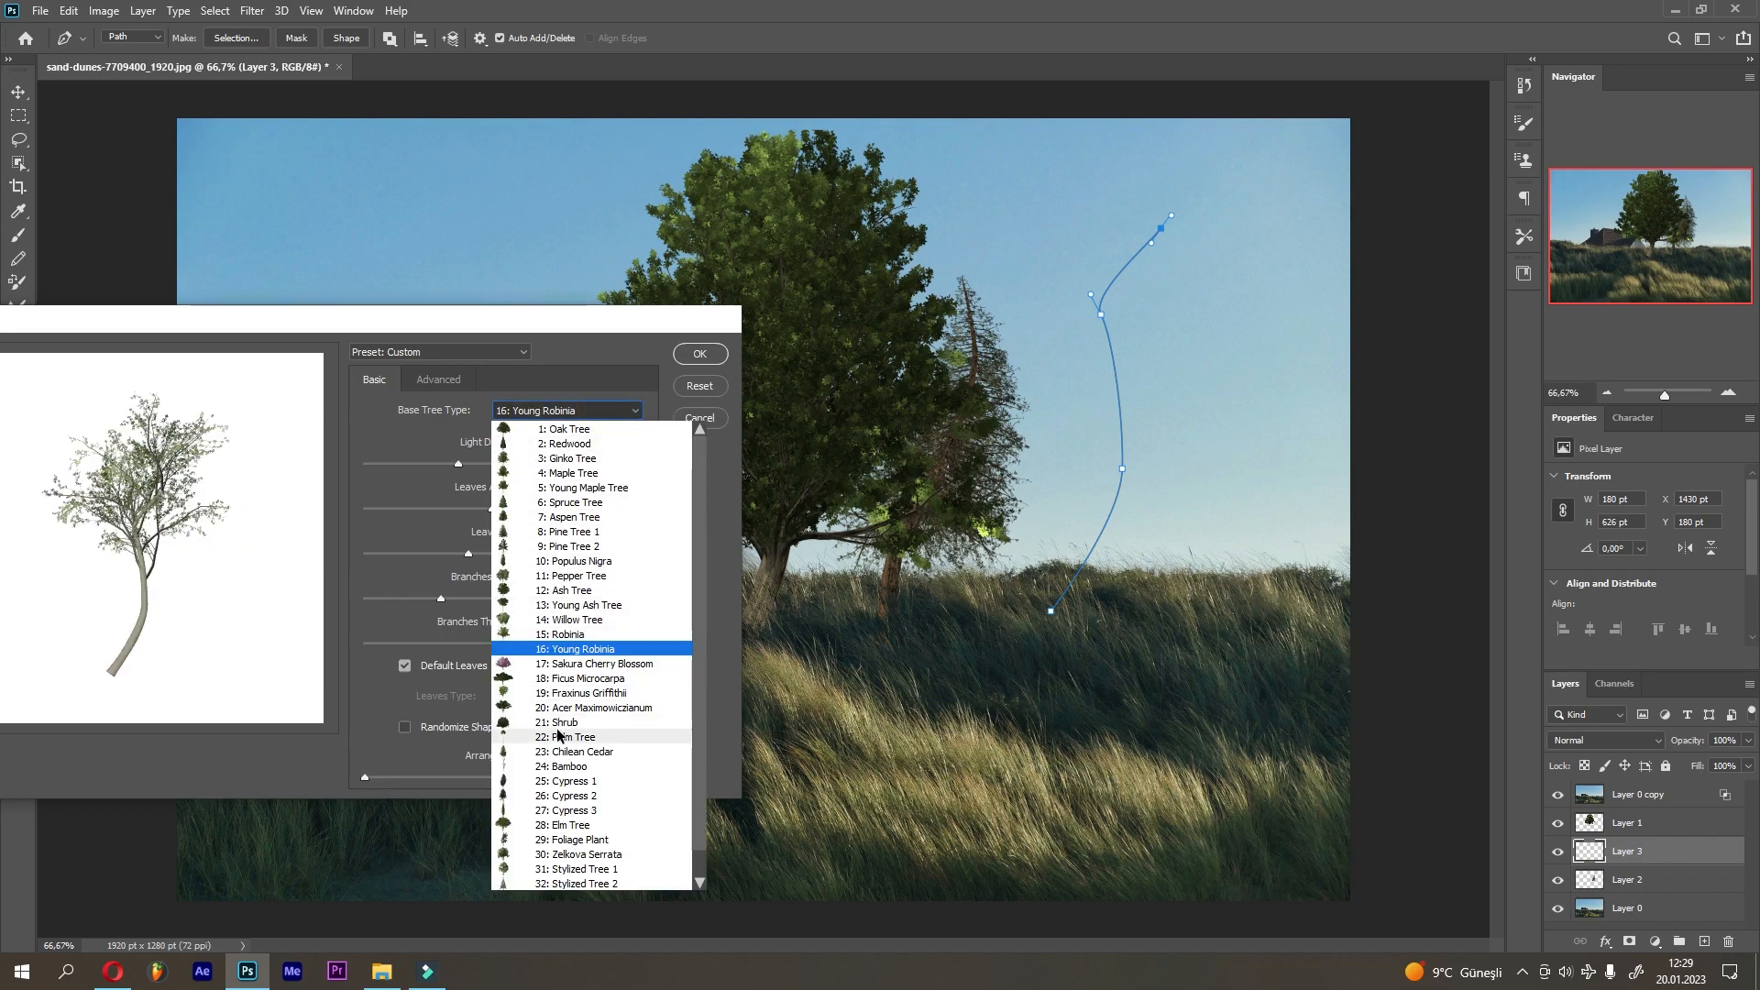
left_click(568, 840)
left_click(635, 412)
left_click(578, 830)
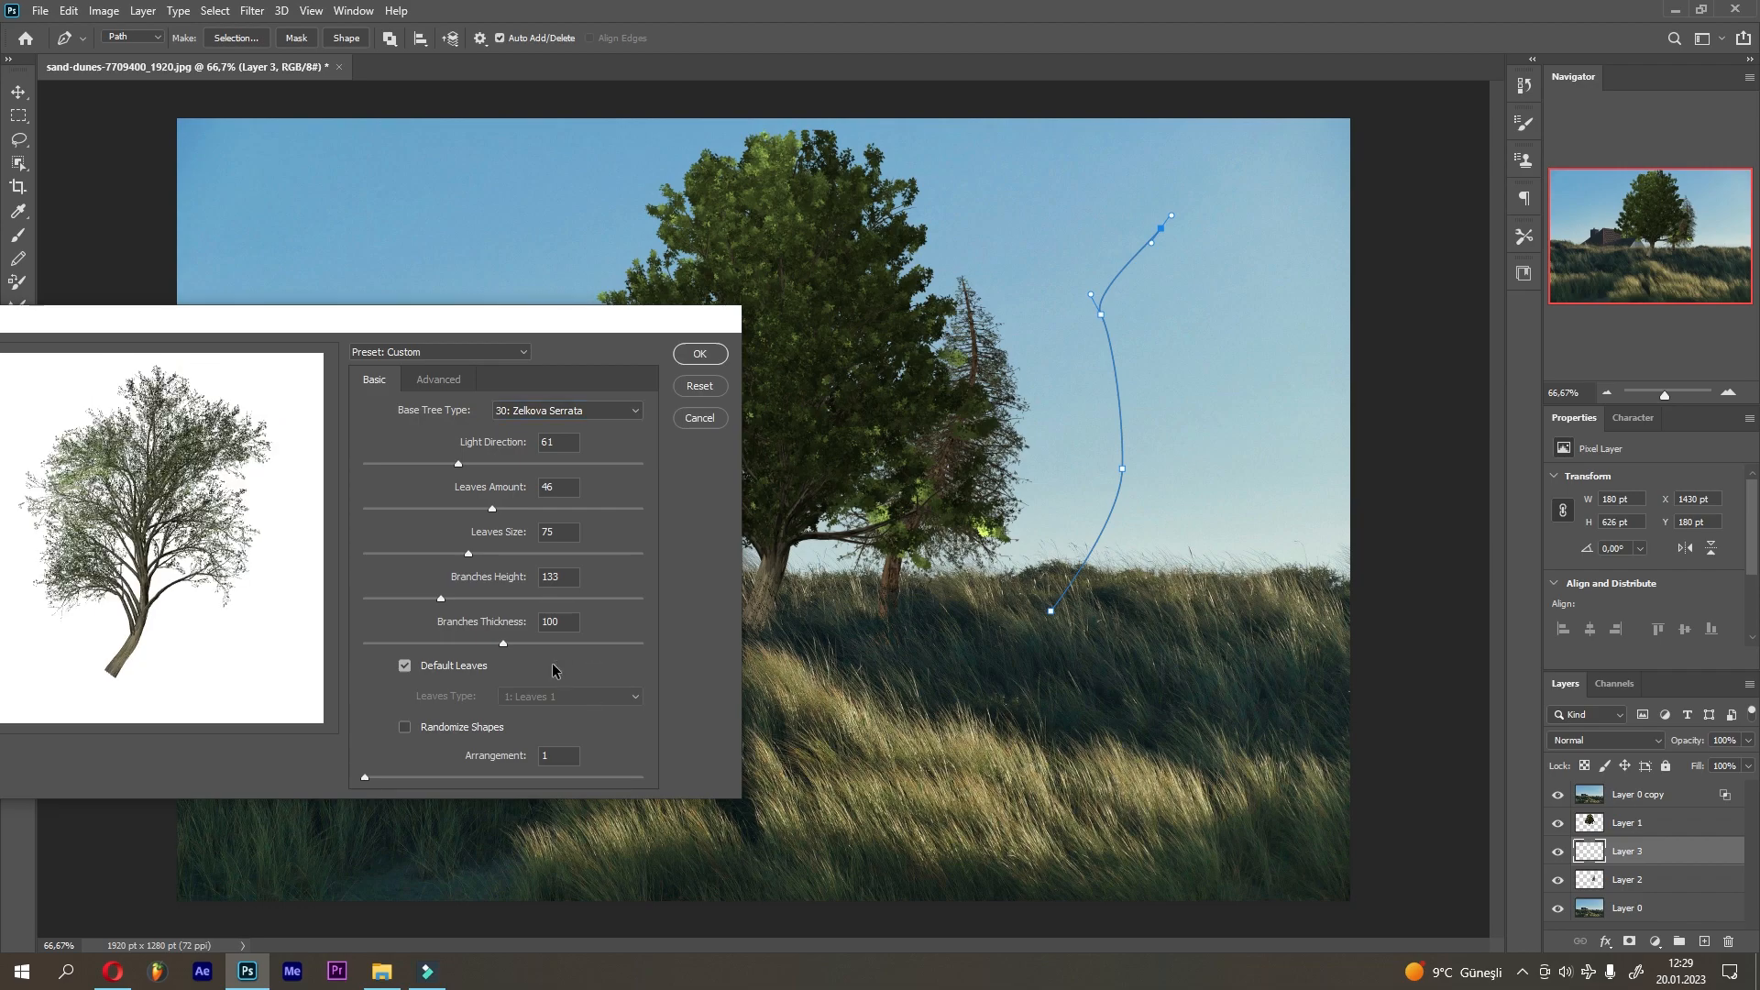
Step: Set light direction to 30, leaves amount to 66, leaves size to 149, branches height to 158 and thickness to 114, and render the Zelkova Serrata
left_click(536, 554)
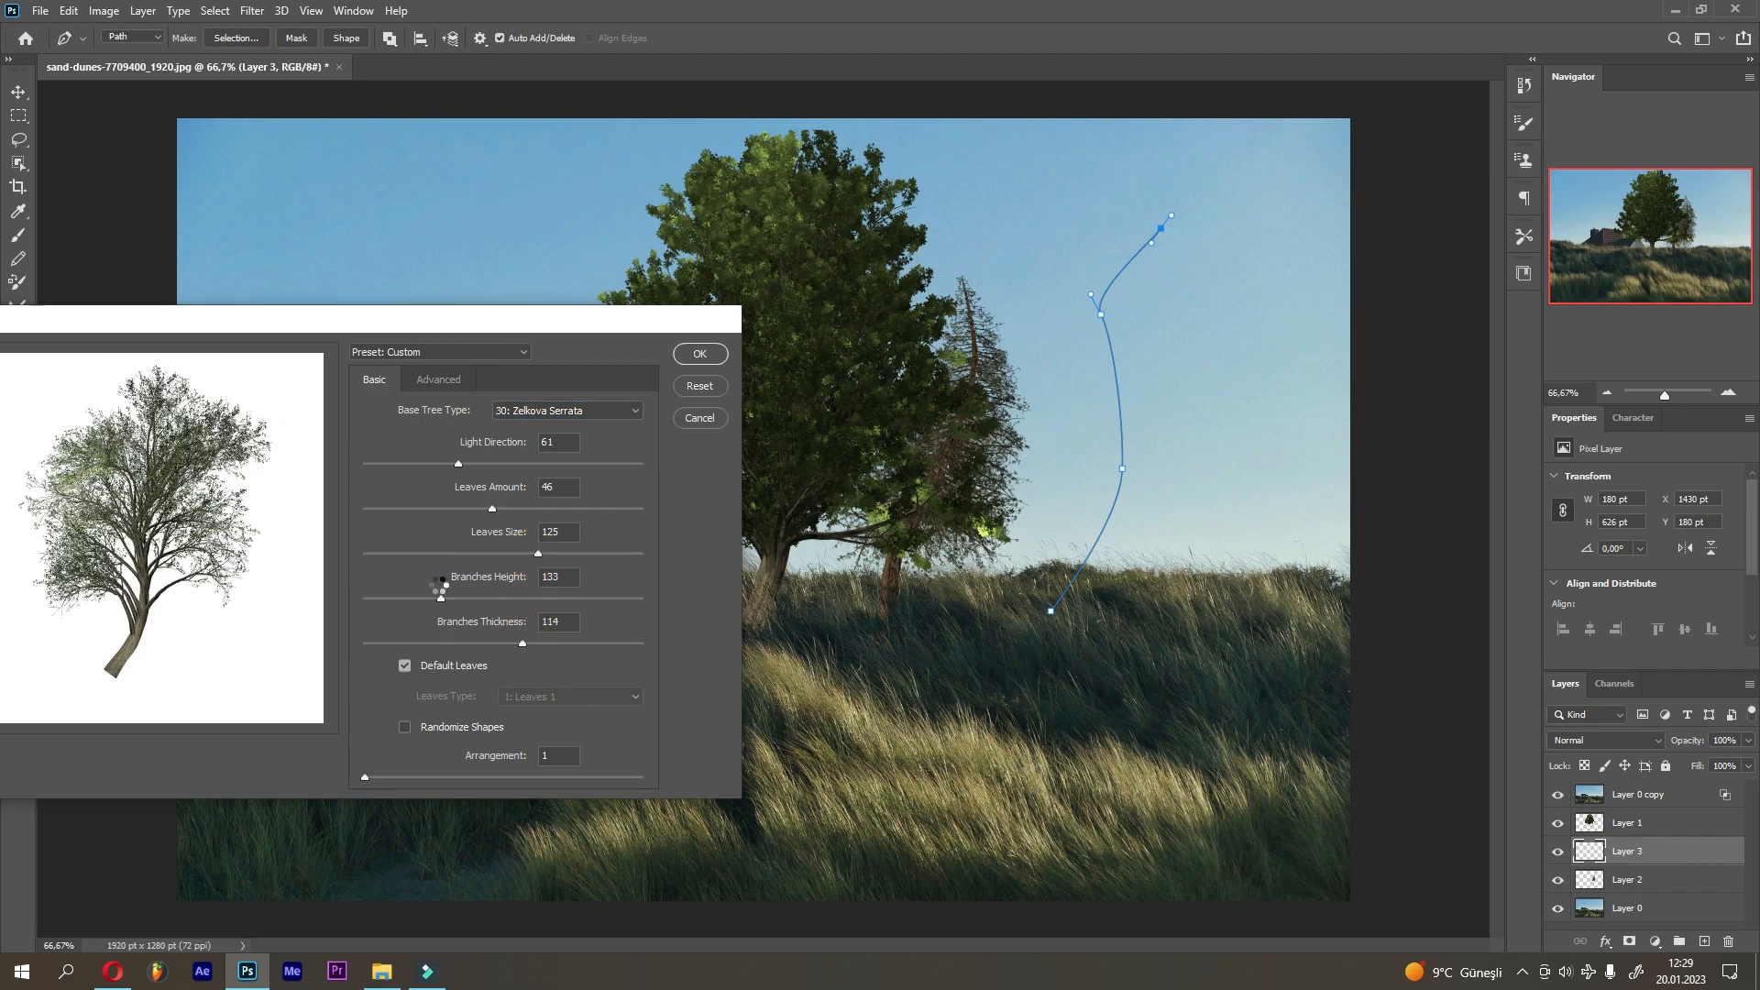
left_click(547, 509)
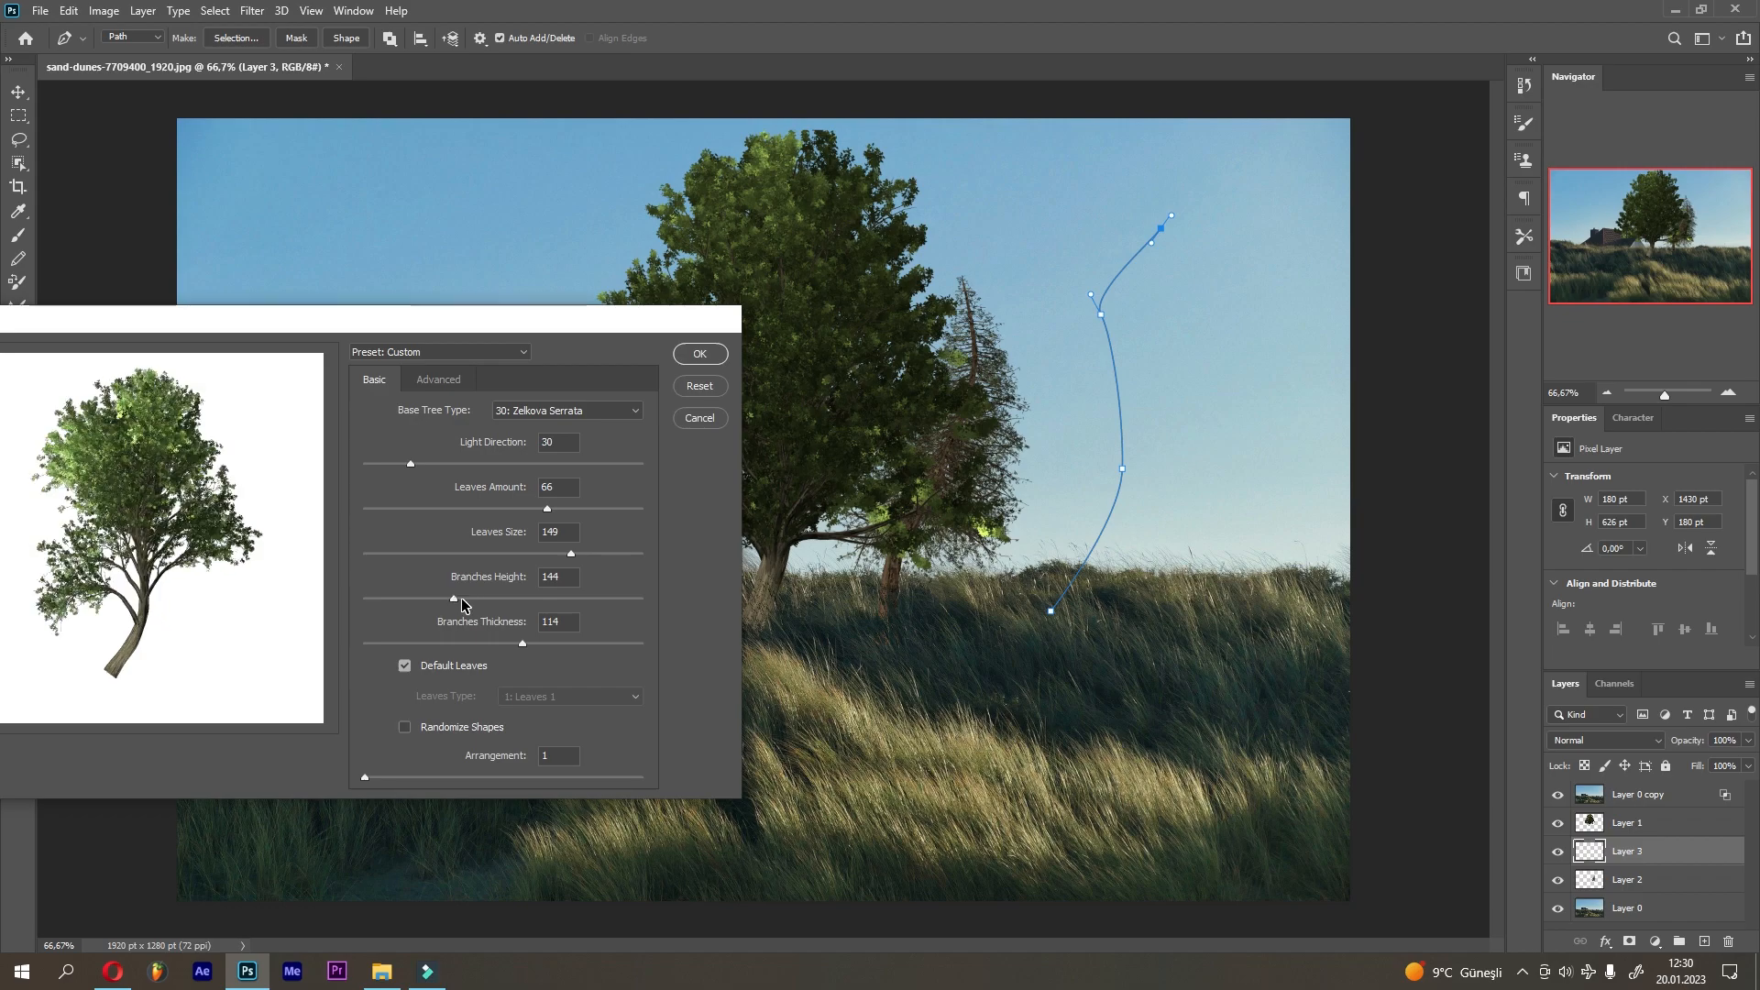
left_click(699, 355)
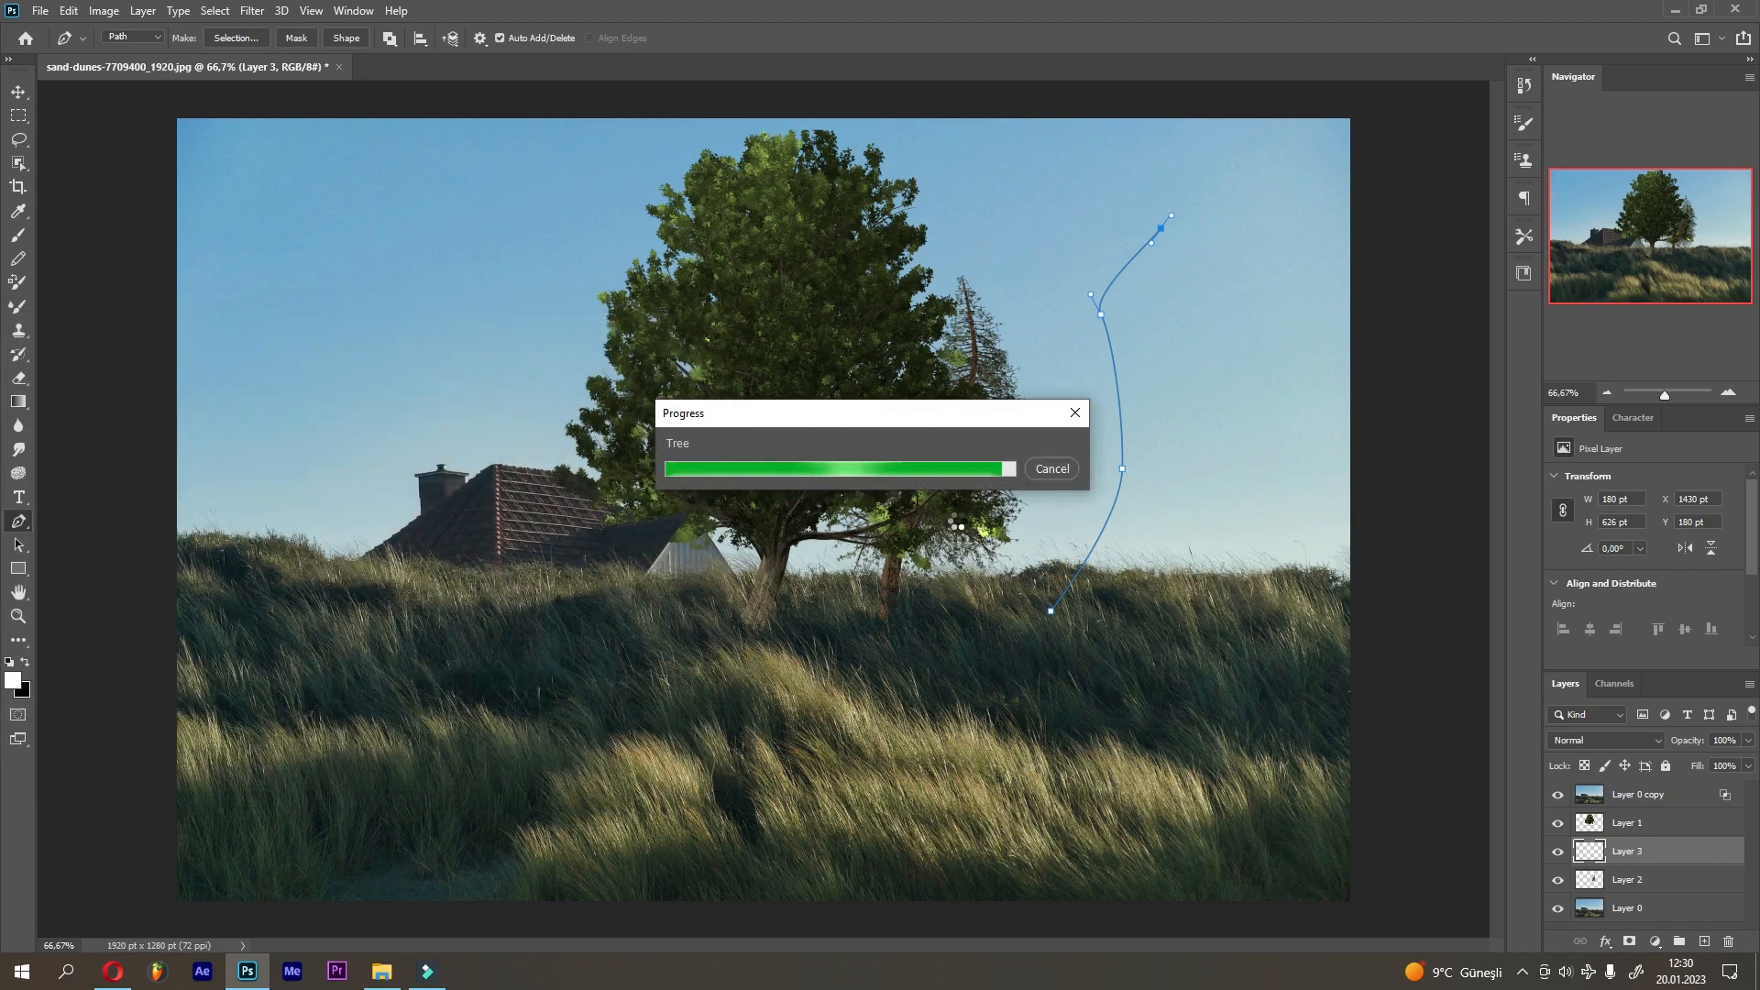
Step: Clear the leftover trunk path and move the rendered Zelkova tree slightly to the left, closer to the other trees
key("ctrl+Return")
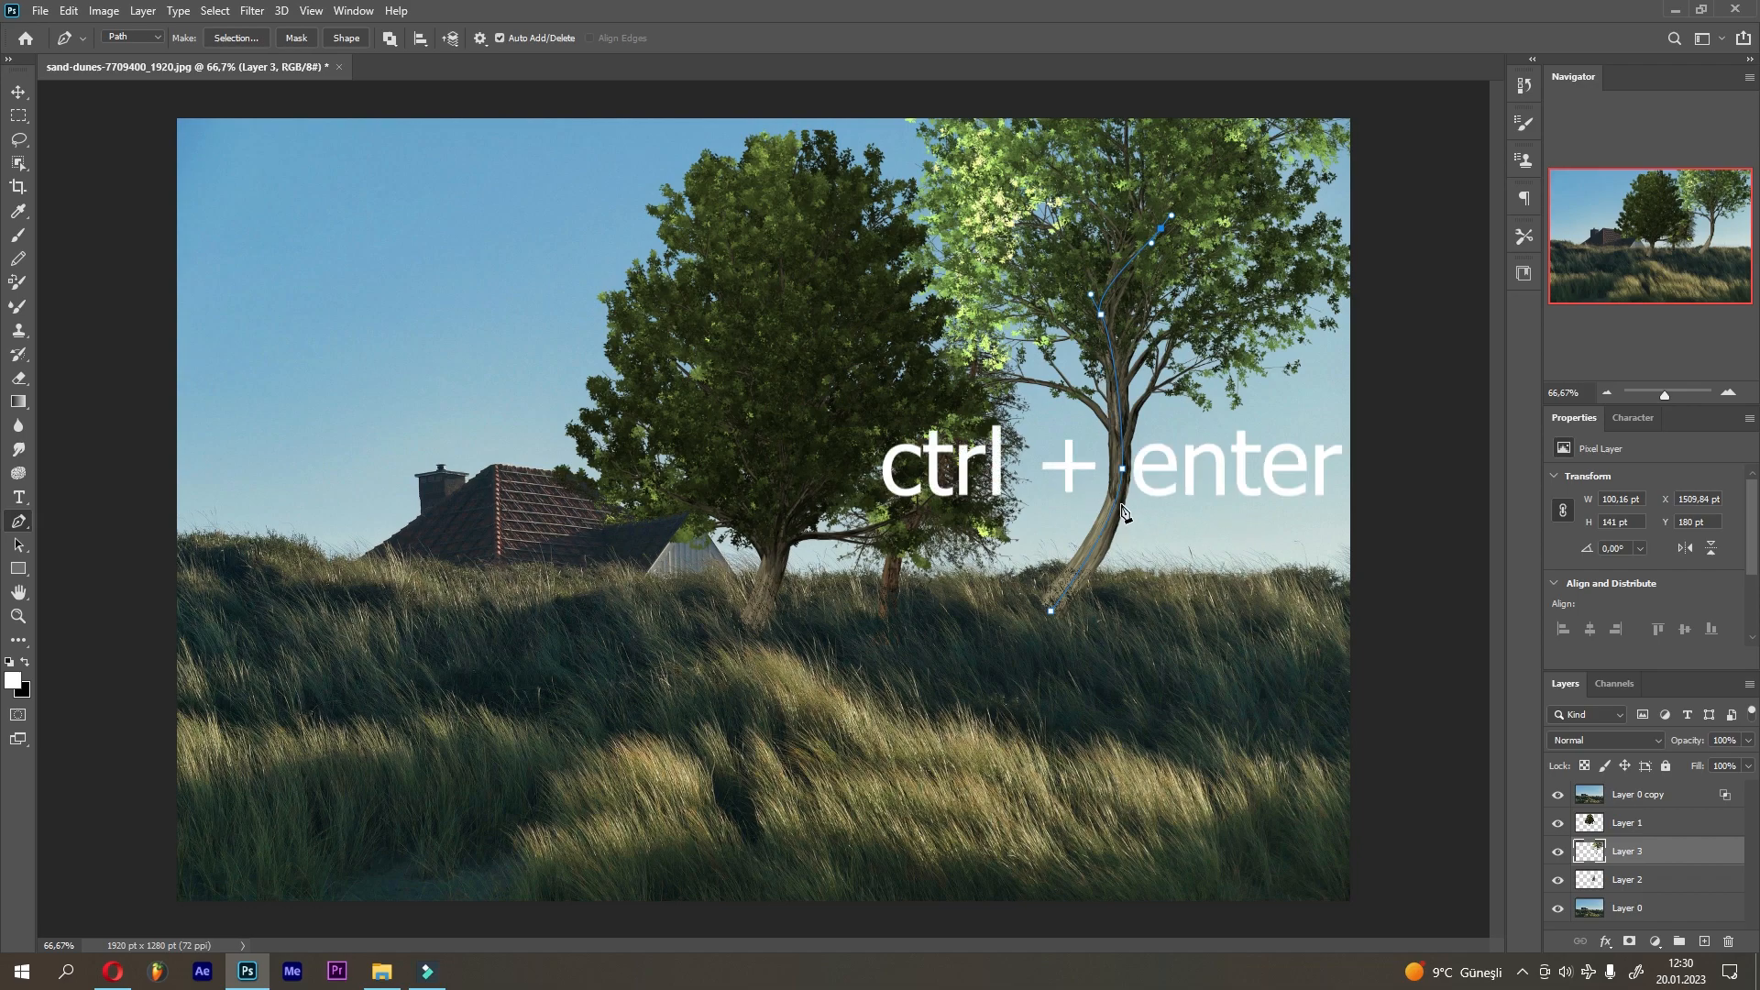
key("ctrl+d")
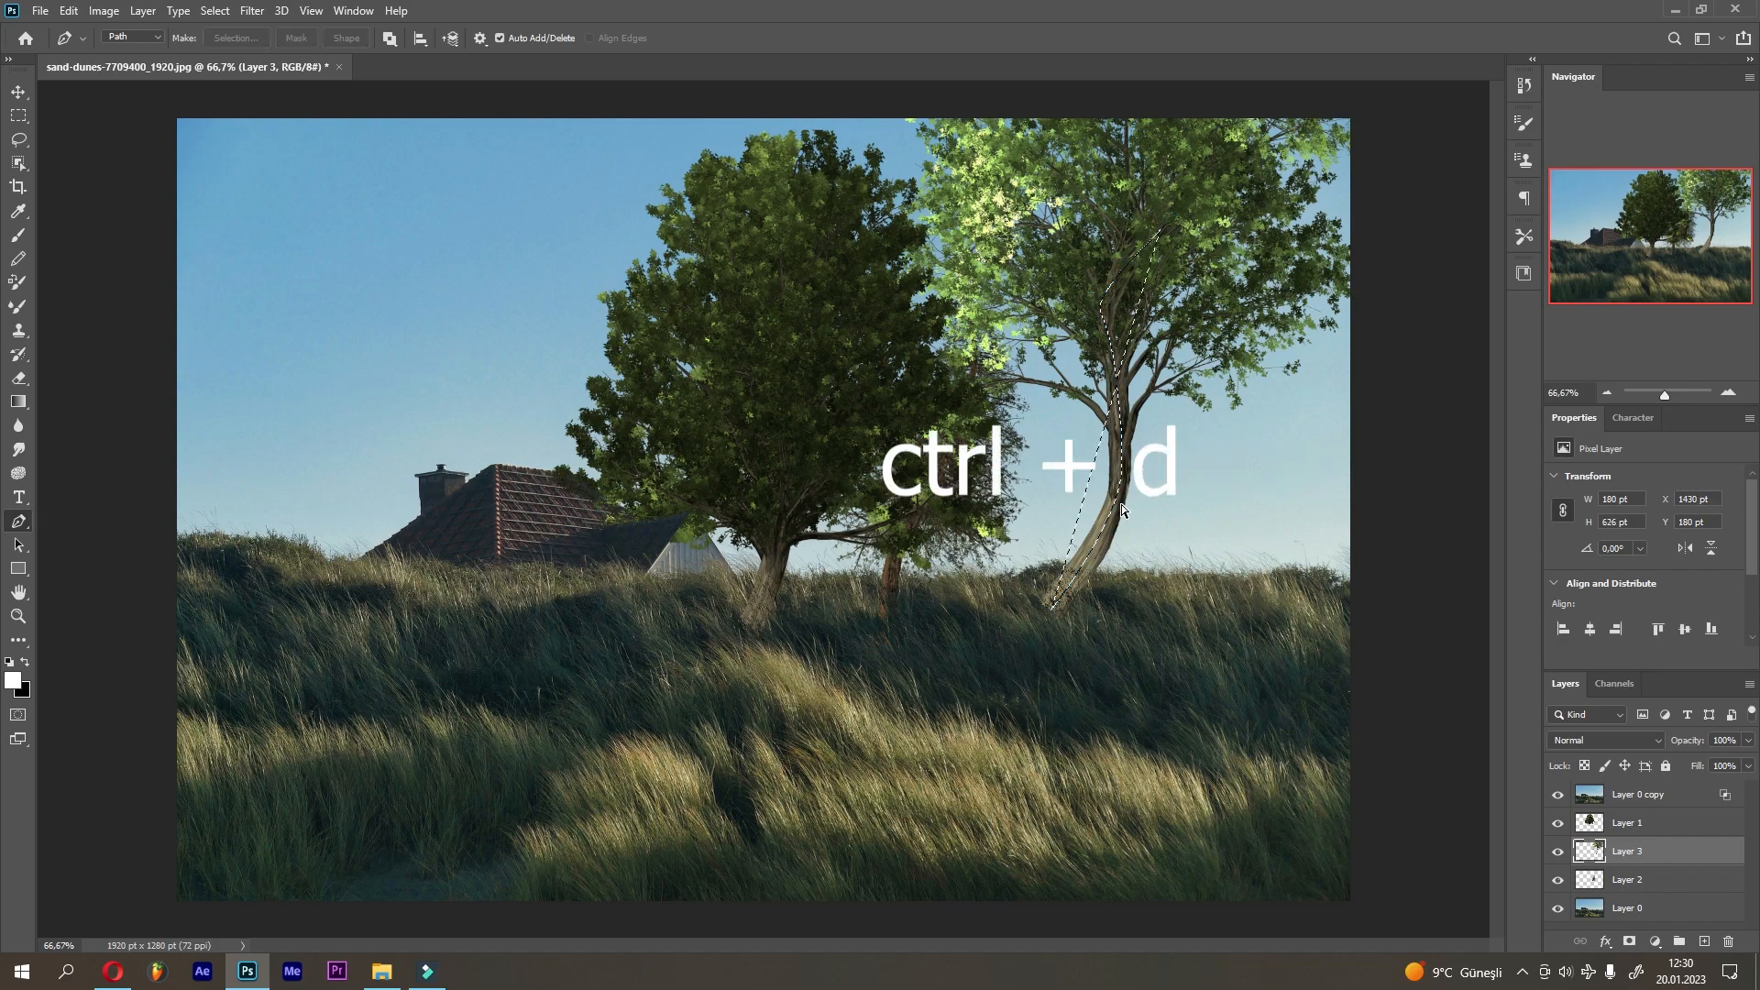
key("v")
left_click_drag(1143, 299, 1089, 304)
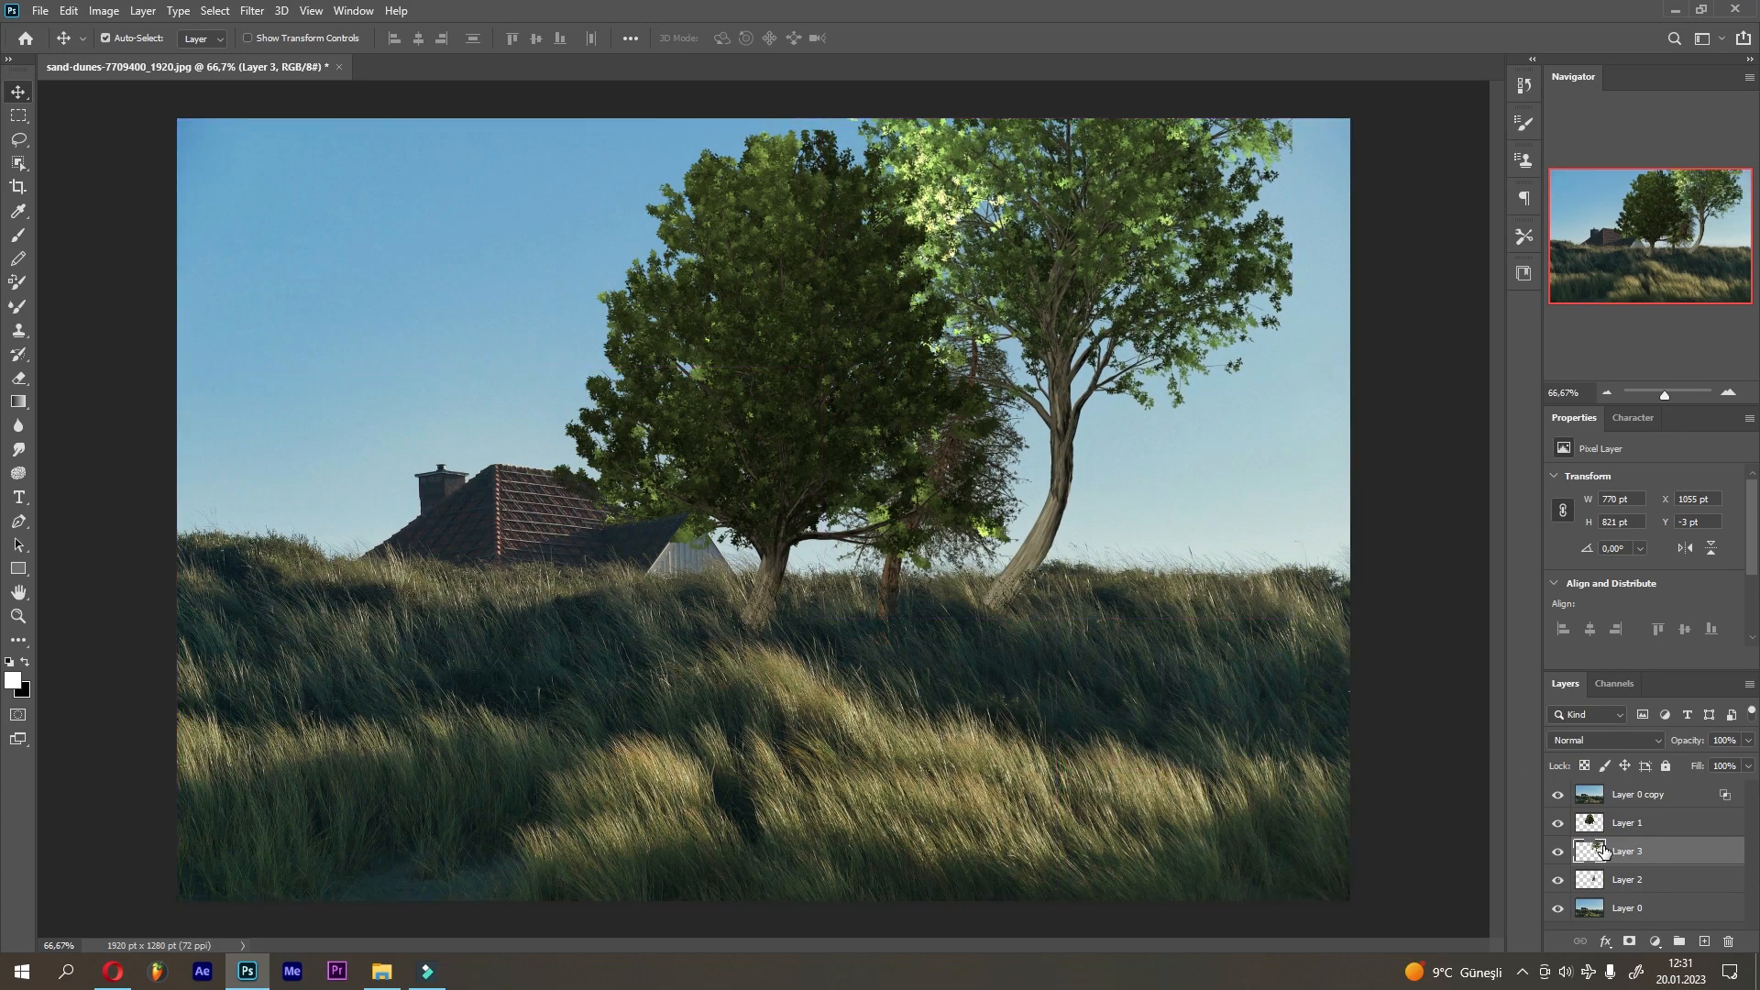
Step: Add a Brightness/Contrast adjustment clipped to Layer 3 with brightness set to -79
left_click(1656, 941)
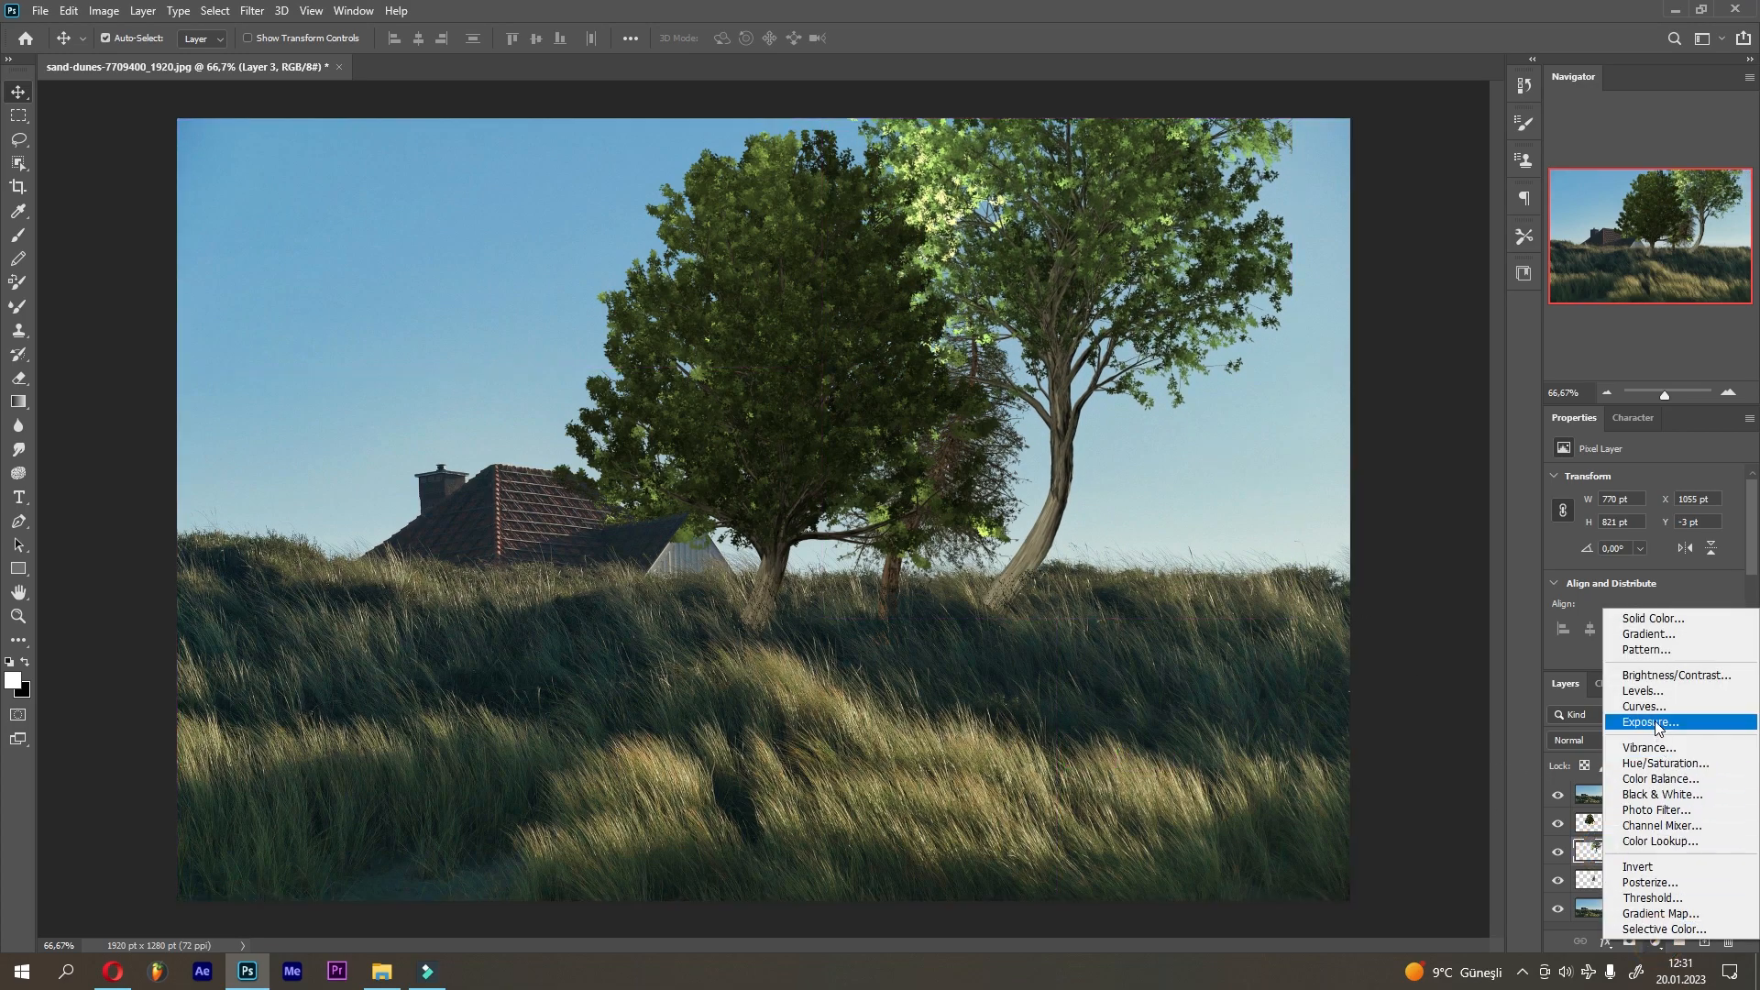
left_click(1656, 675)
left_click(1620, 658)
left_click_drag(1644, 532, 1605, 532)
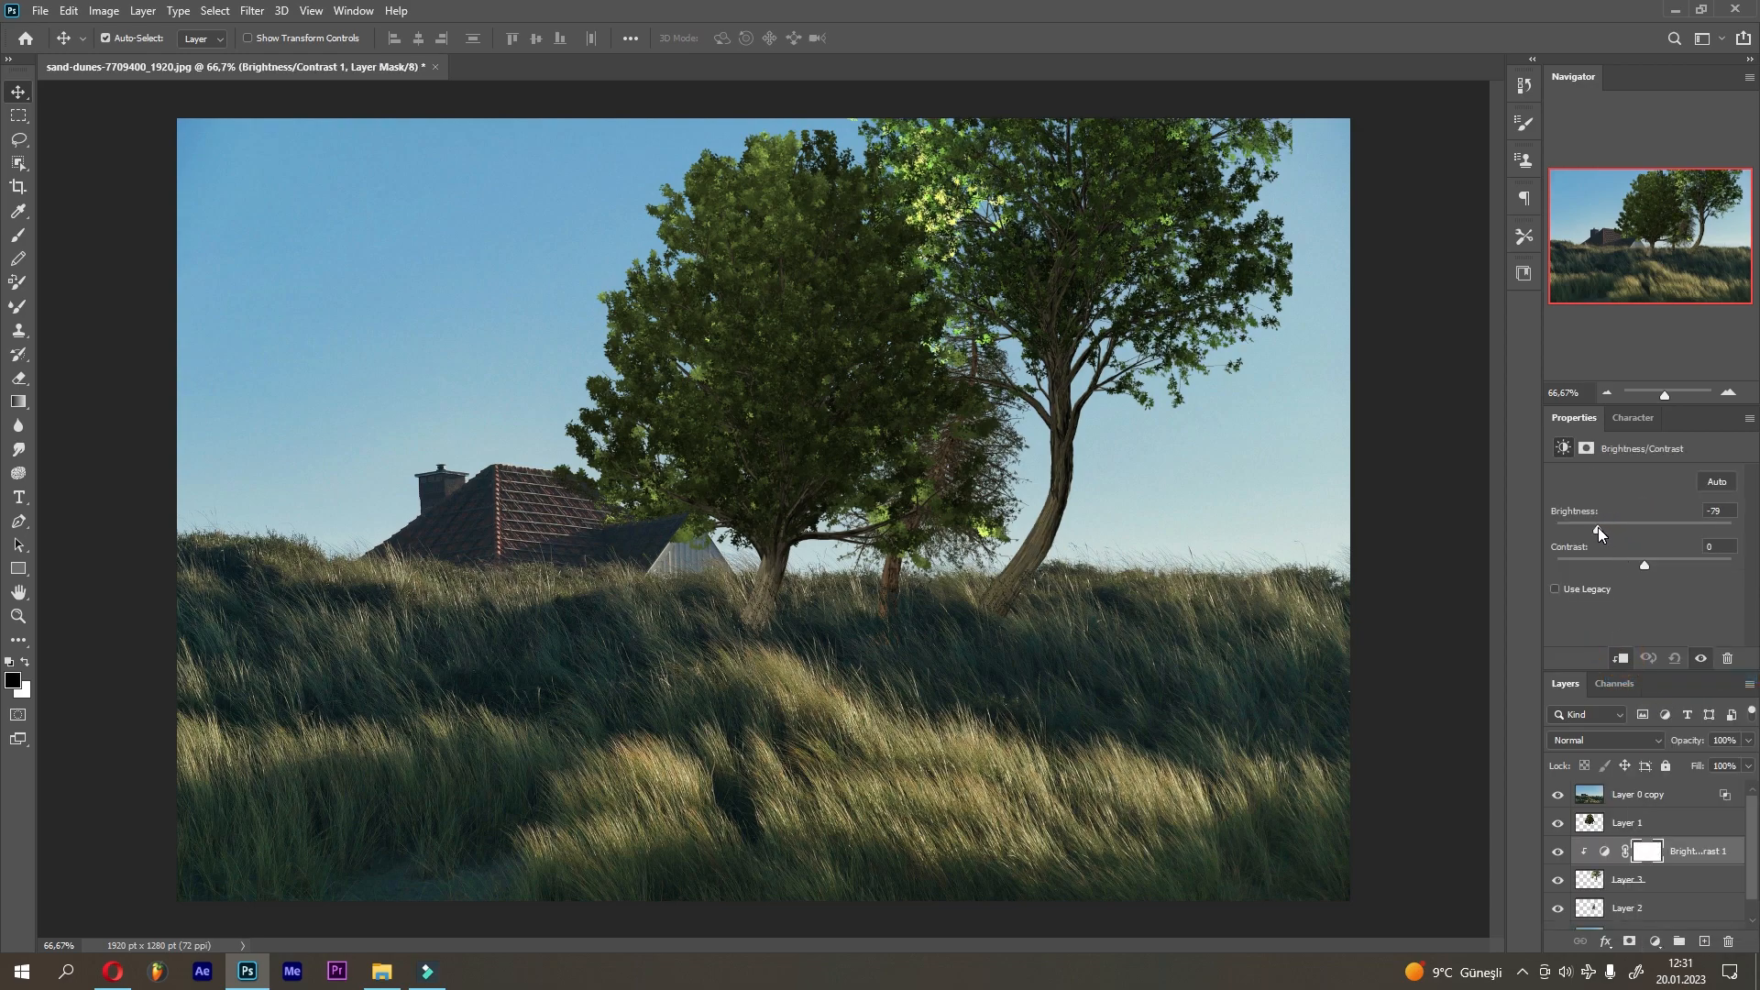
Step: Add a Brightness/Contrast adjustment clipped to Layer 2 with brightness 2 and contrast -26
left_click(1593, 907)
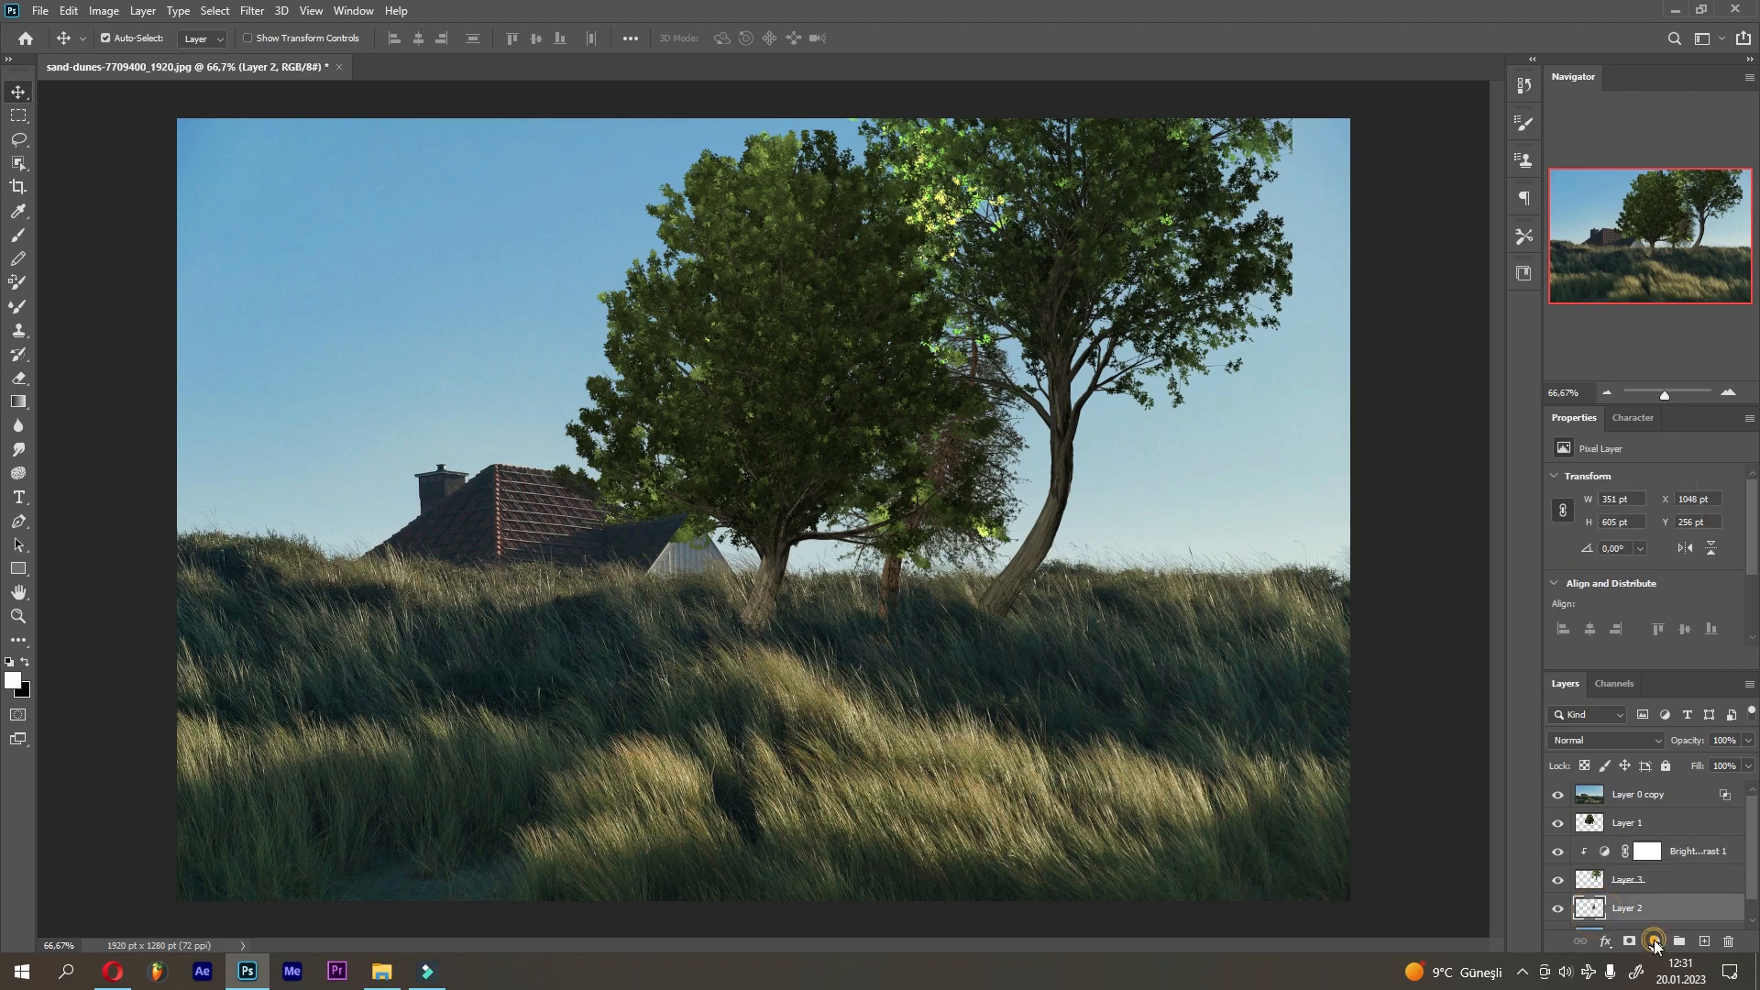
left_click(1655, 942)
left_click(1656, 676)
left_click(1619, 658)
mouse_move(1642, 532)
left_mouse_down()
mouse_move(1616, 532)
mouse_move(1598, 564)
mouse_move(1670, 528)
mouse_move(1651, 530)
left_mouse_up()
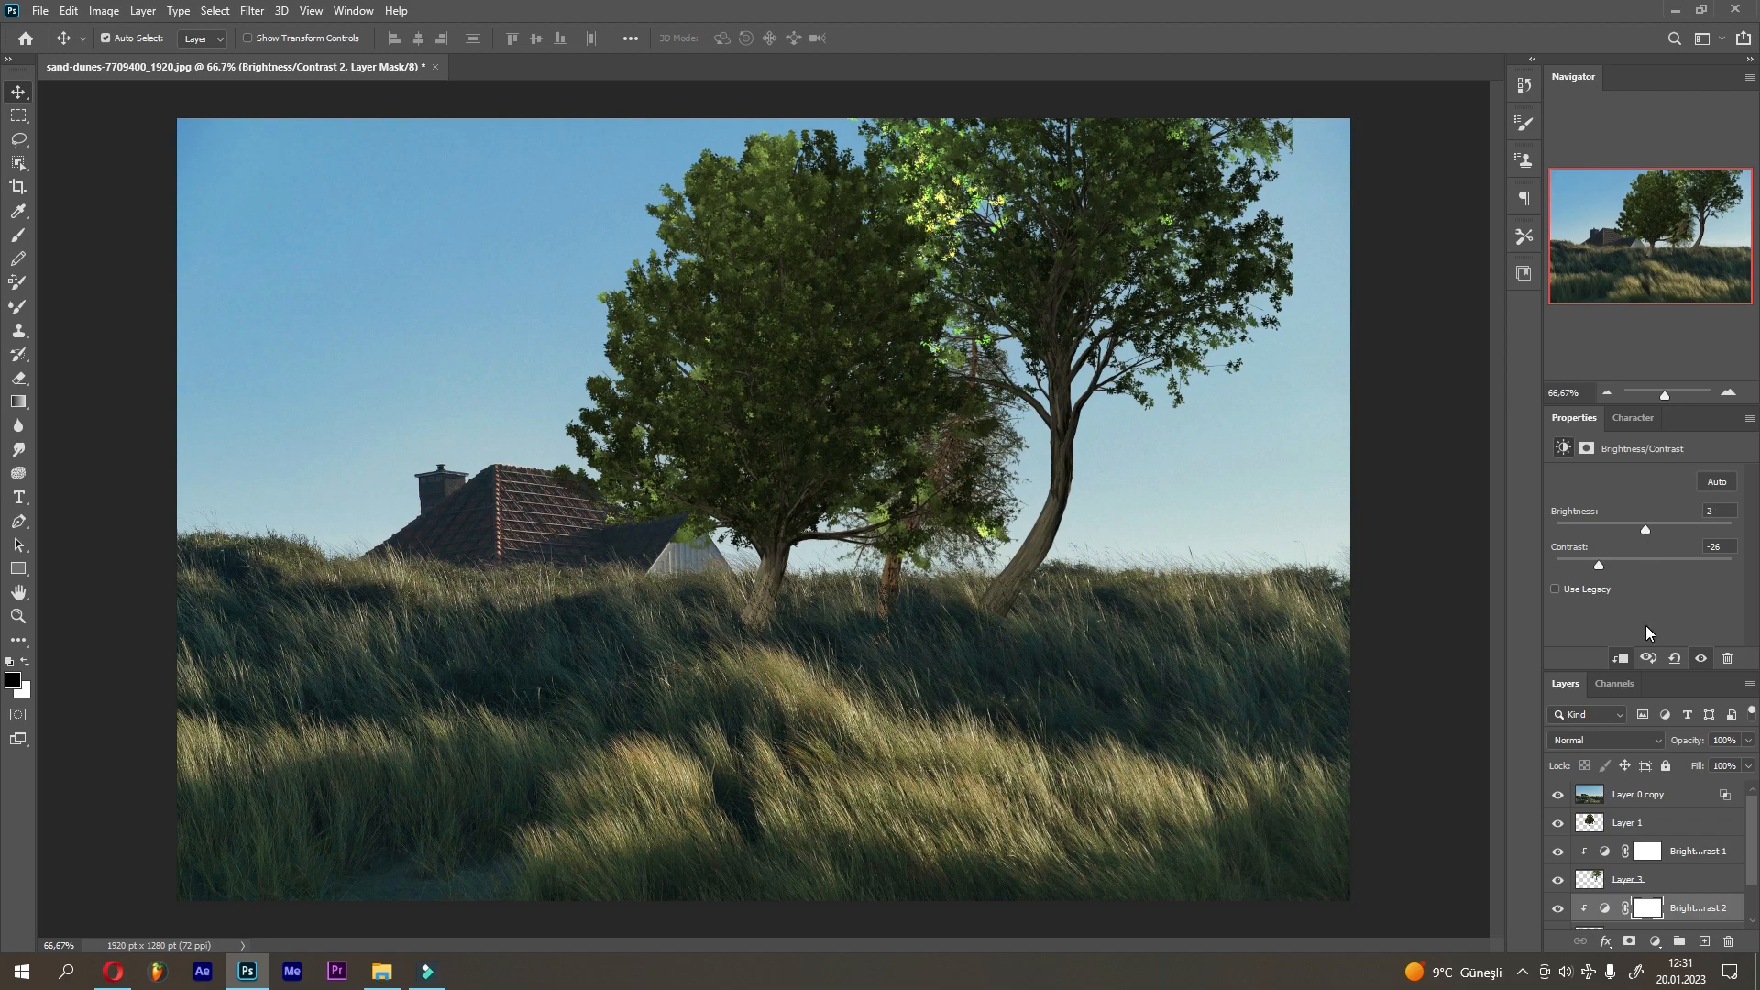
Step: Shift the large tree on Layer 1 slightly down and to the left, and add a new layer above it
left_click(1623, 830)
left_click_drag(816, 417, 786, 449)
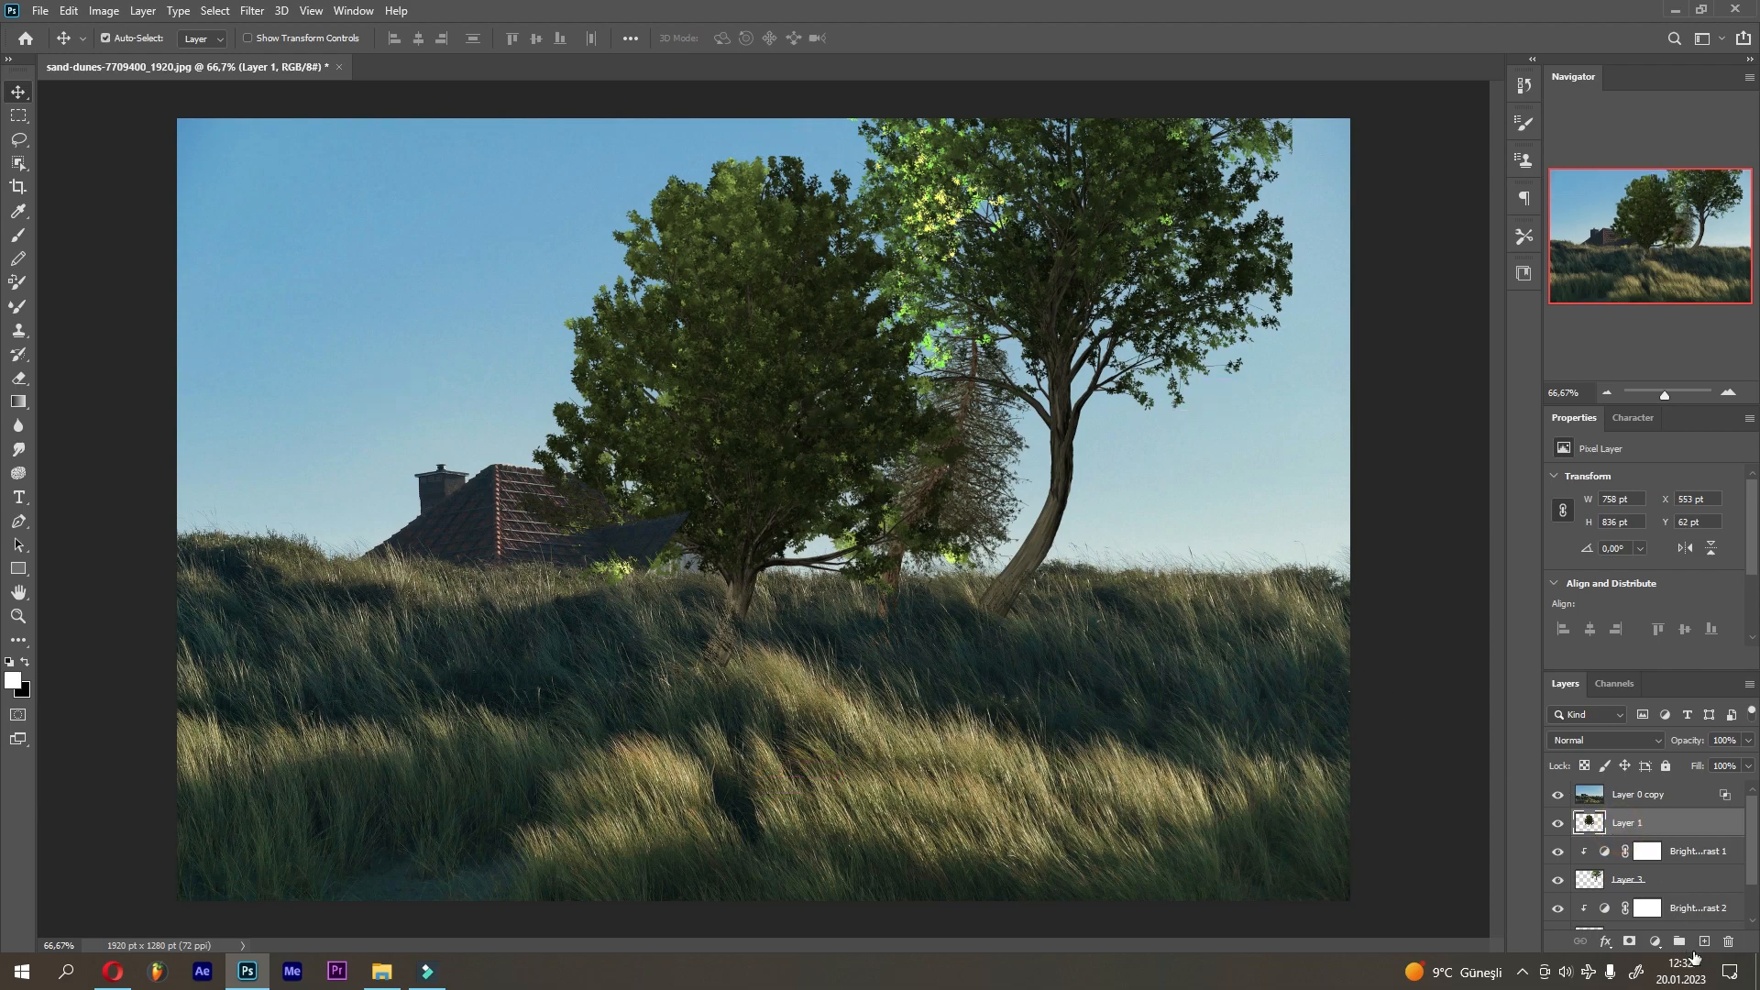
left_click(1705, 942)
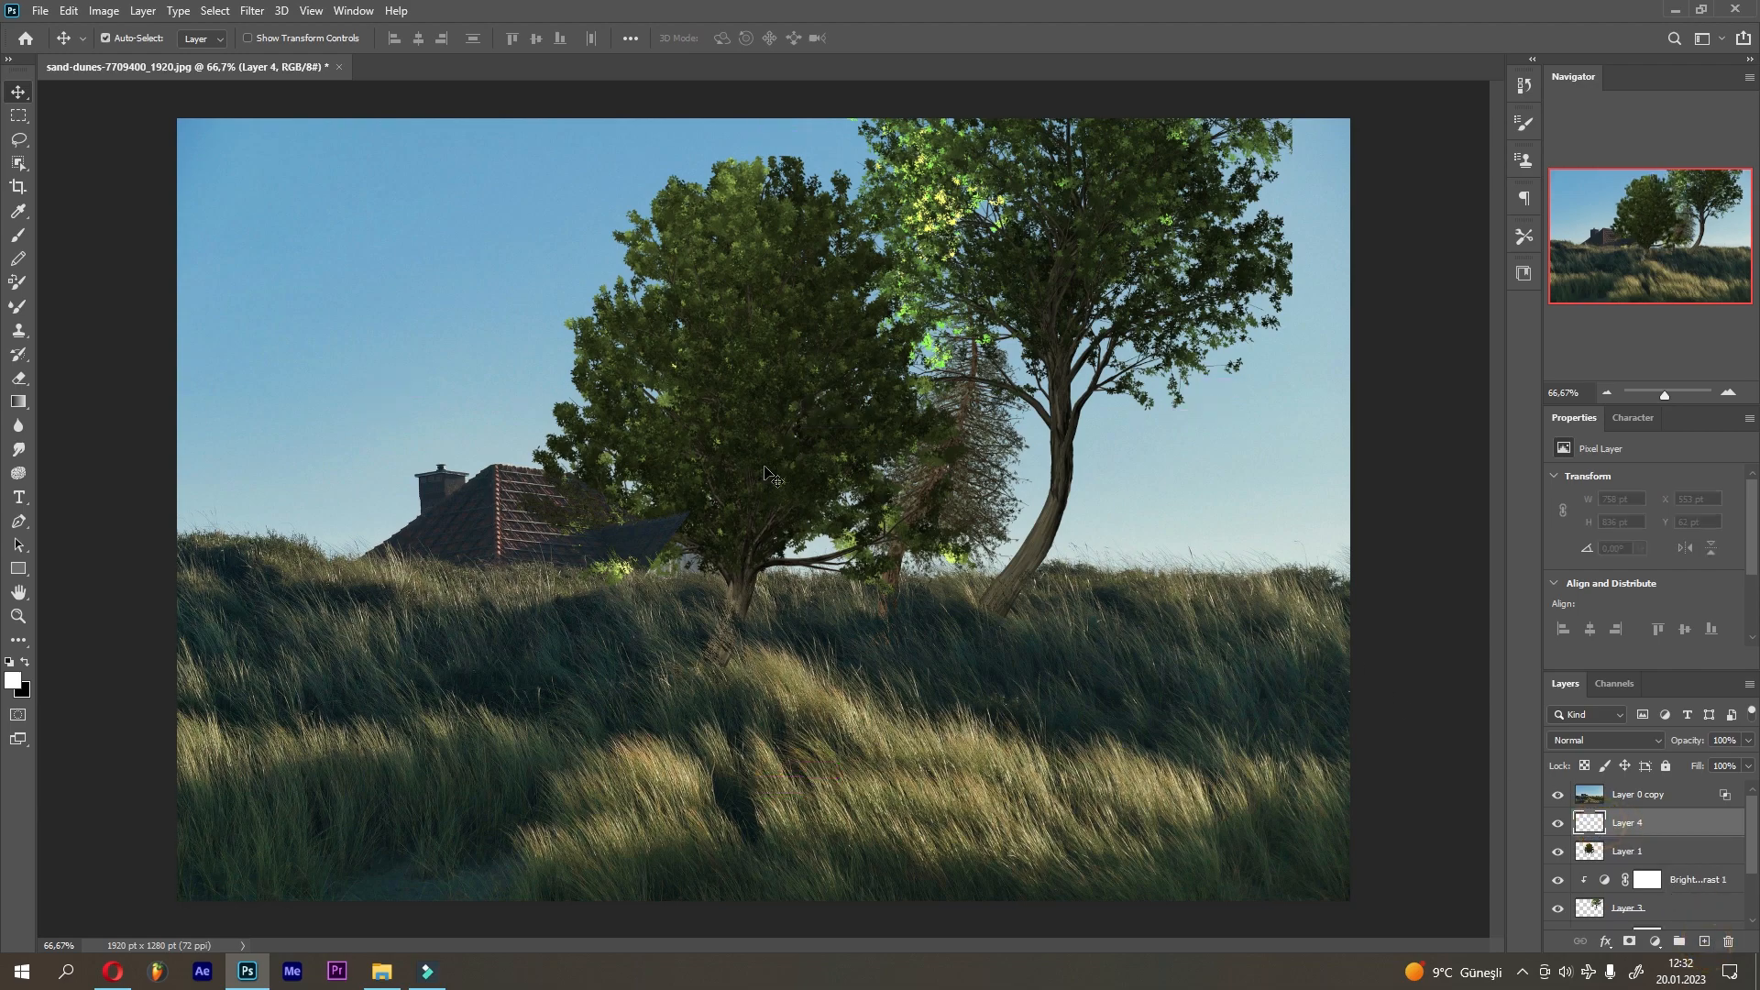
Step: Draw a curved pen path from the foreground grass up past the house's chimney into the sky
left_click(19, 330)
left_click(25, 520)
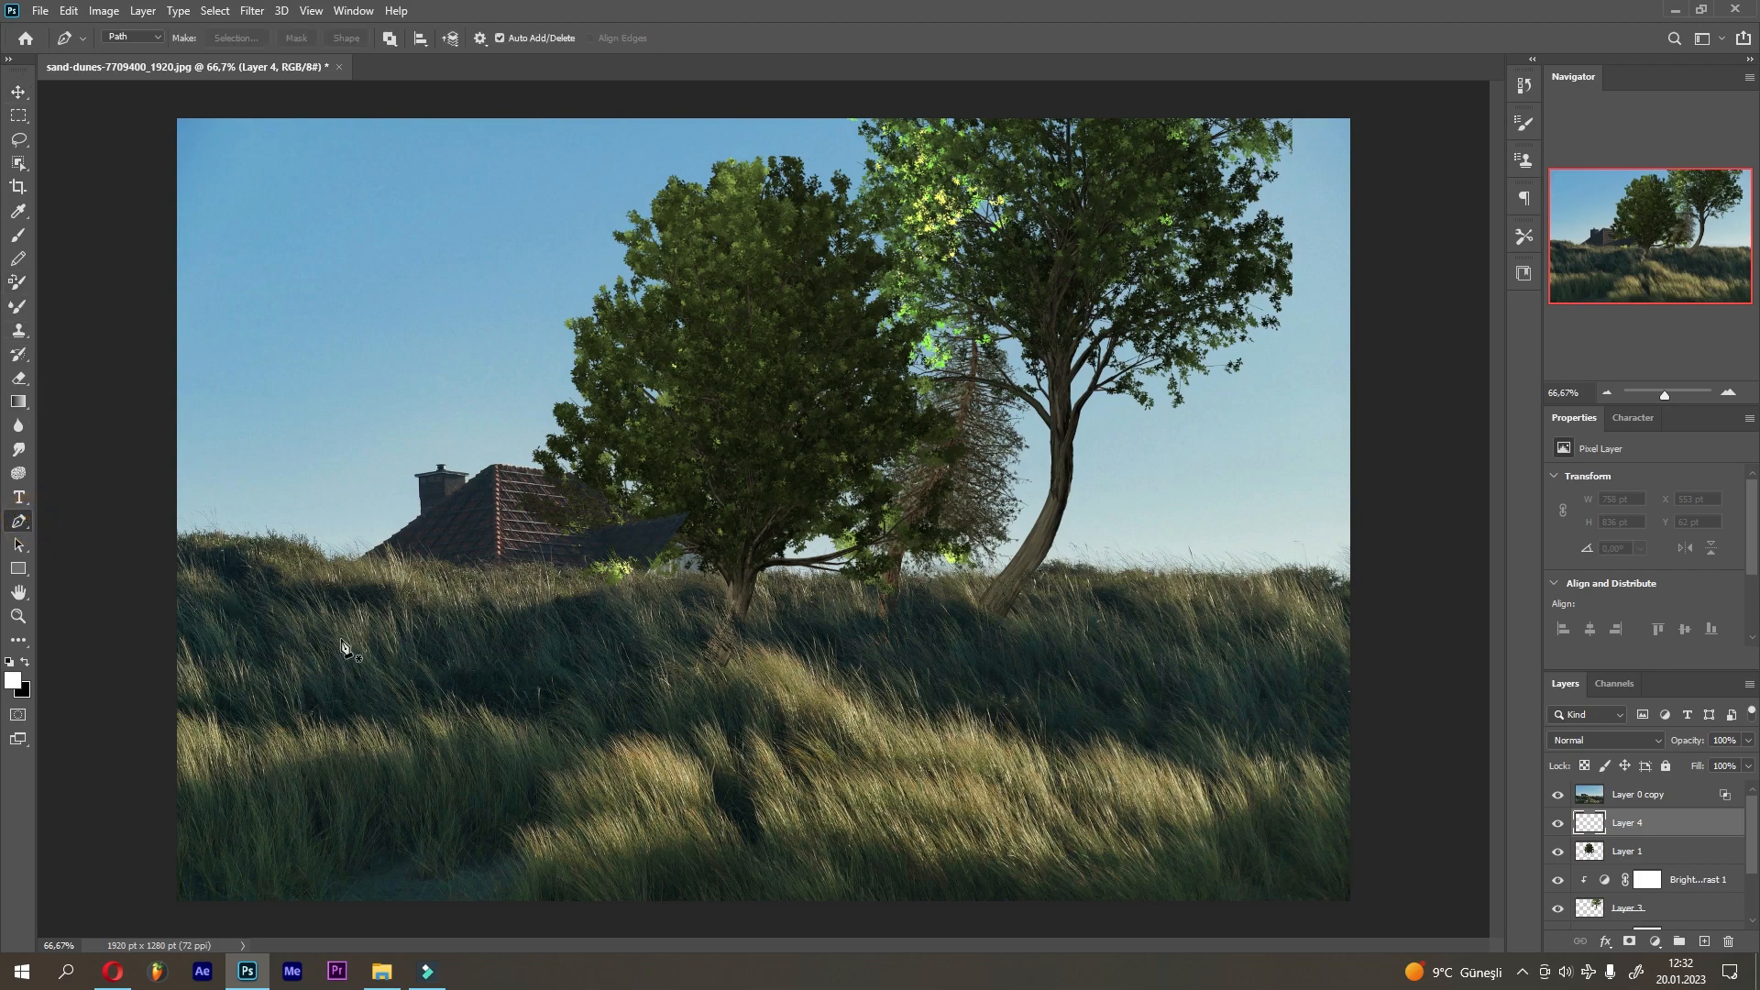
left_click(741, 747)
left_click_drag(425, 599, 396, 557)
left_click_drag(413, 469, 442, 421)
left_click_drag(455, 322, 450, 297)
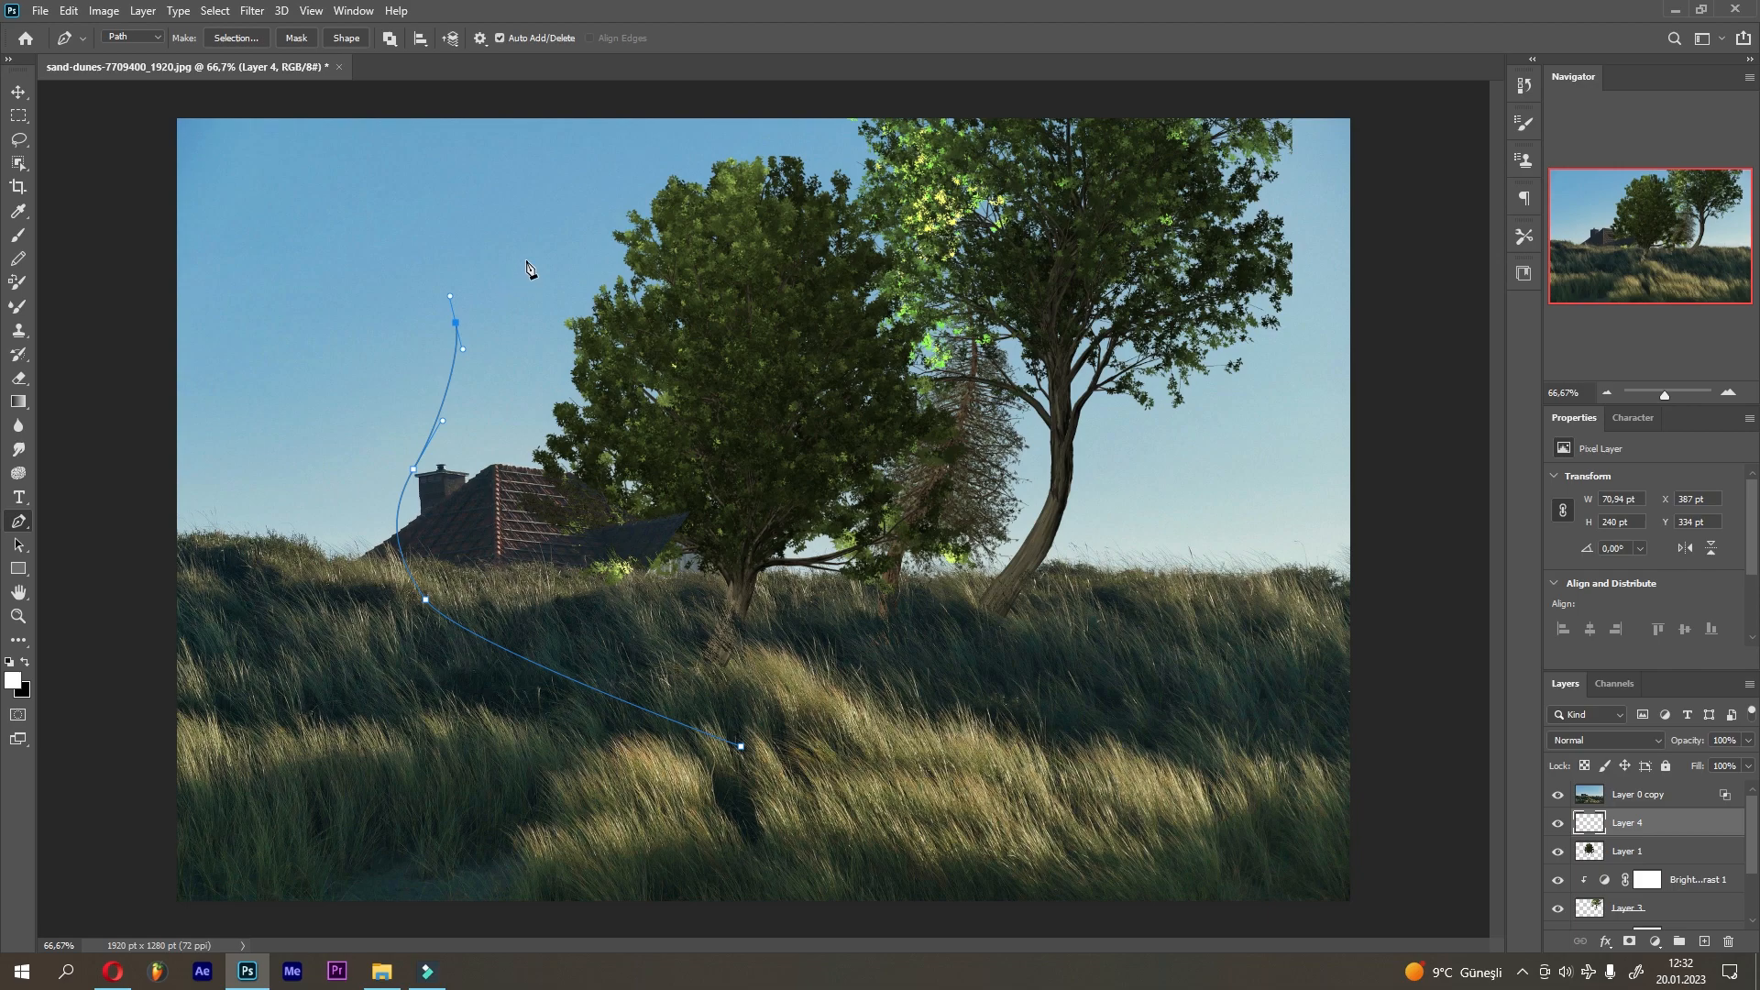
Step: Reshape the path into a shorter trunk by moving its base below the house, lowering its tip and adjusting the middle anchors
left_click_drag(741, 746, 440, 730)
left_click_drag(455, 357, 445, 402)
left_click_drag(414, 469, 418, 488)
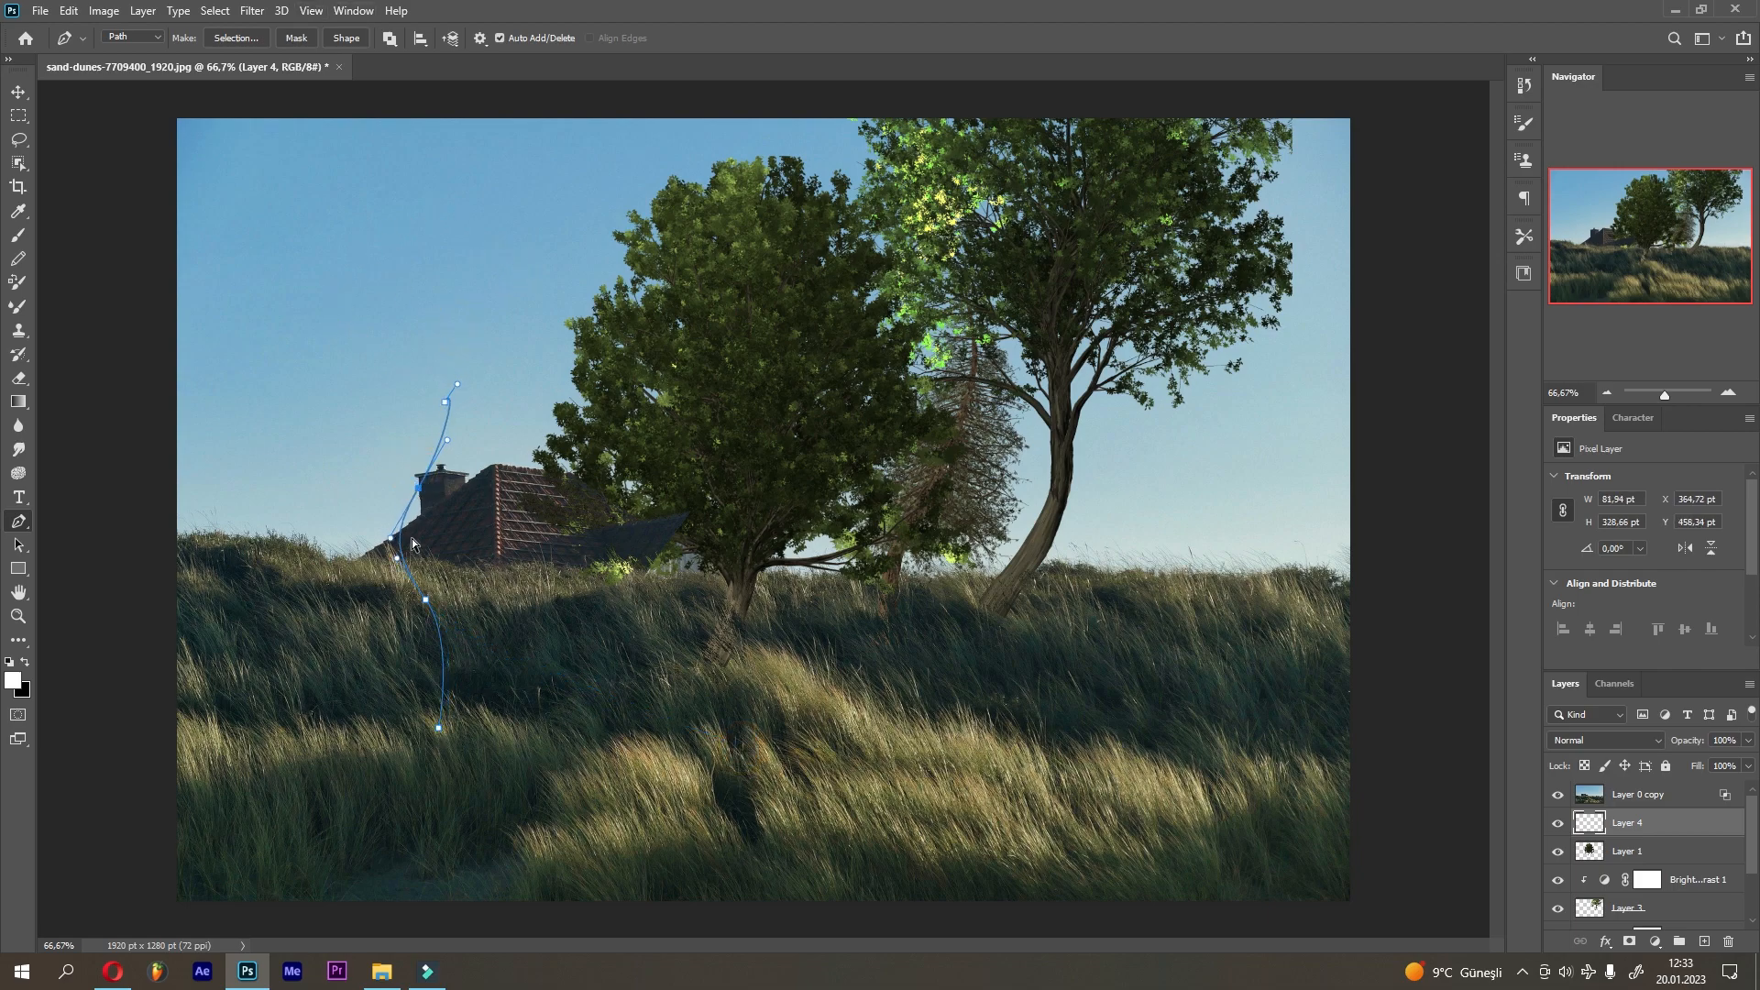
left_click_drag(427, 608, 443, 654)
Step: Start the Tree render filter for the new path on Layer 4
left_click(252, 10)
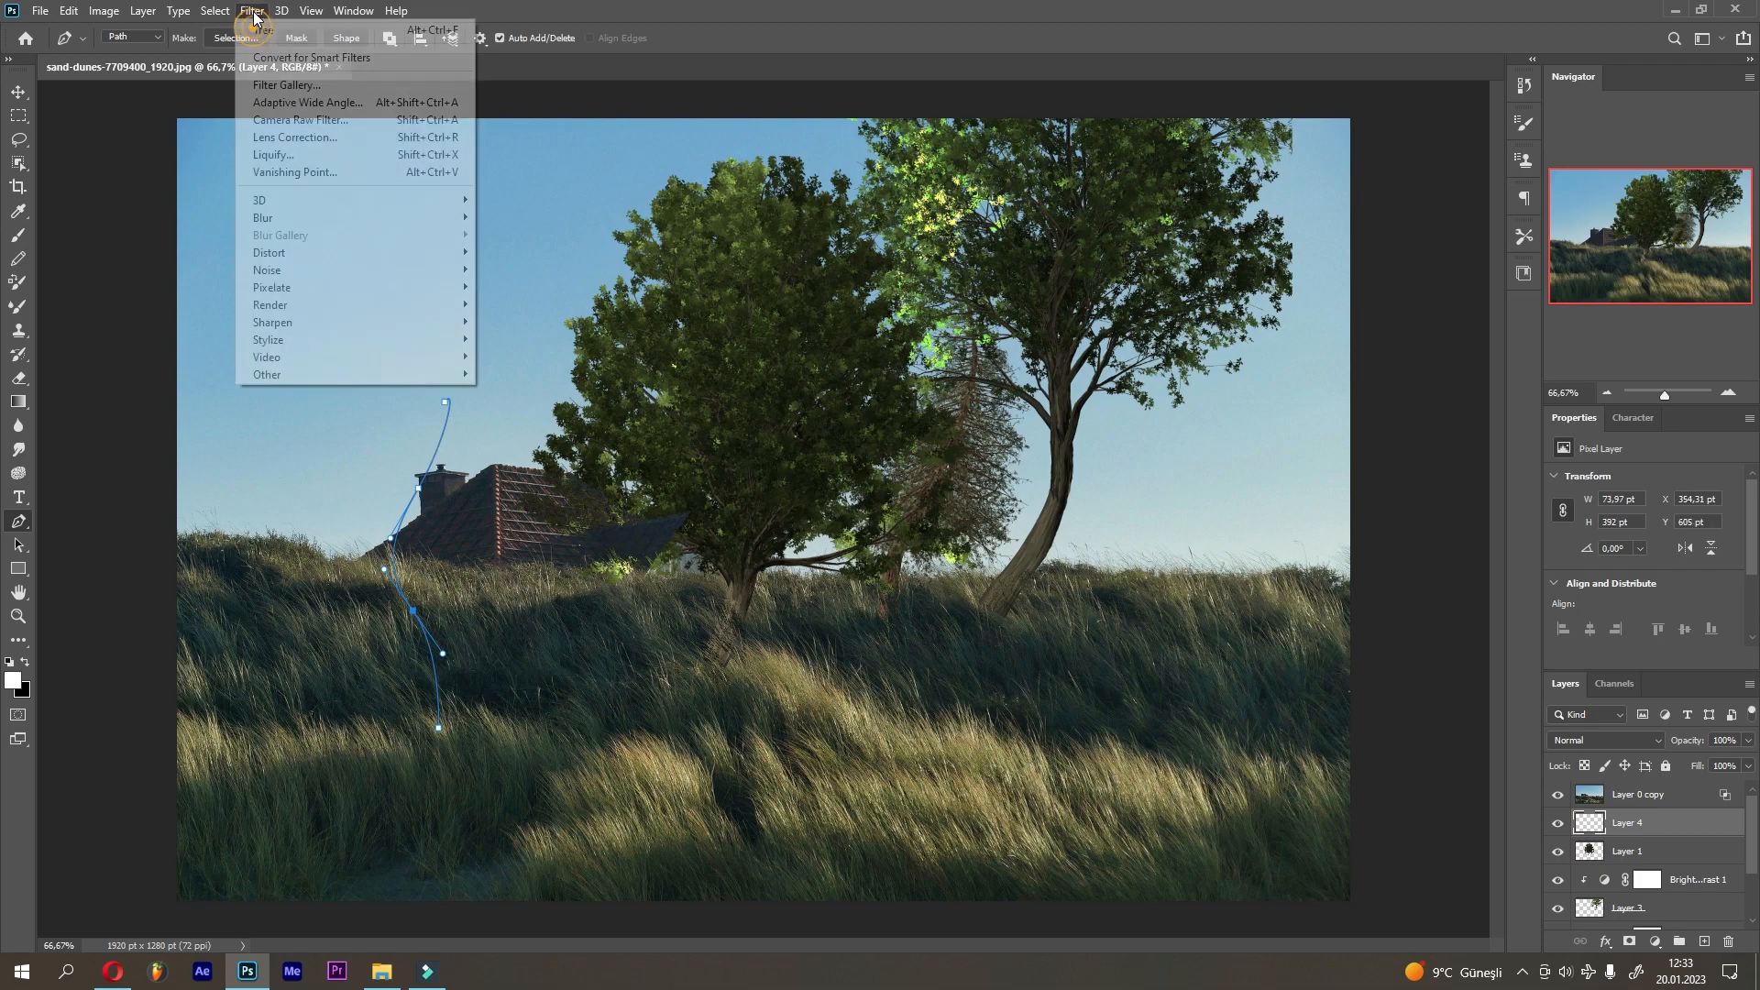
mouse_move(321, 303)
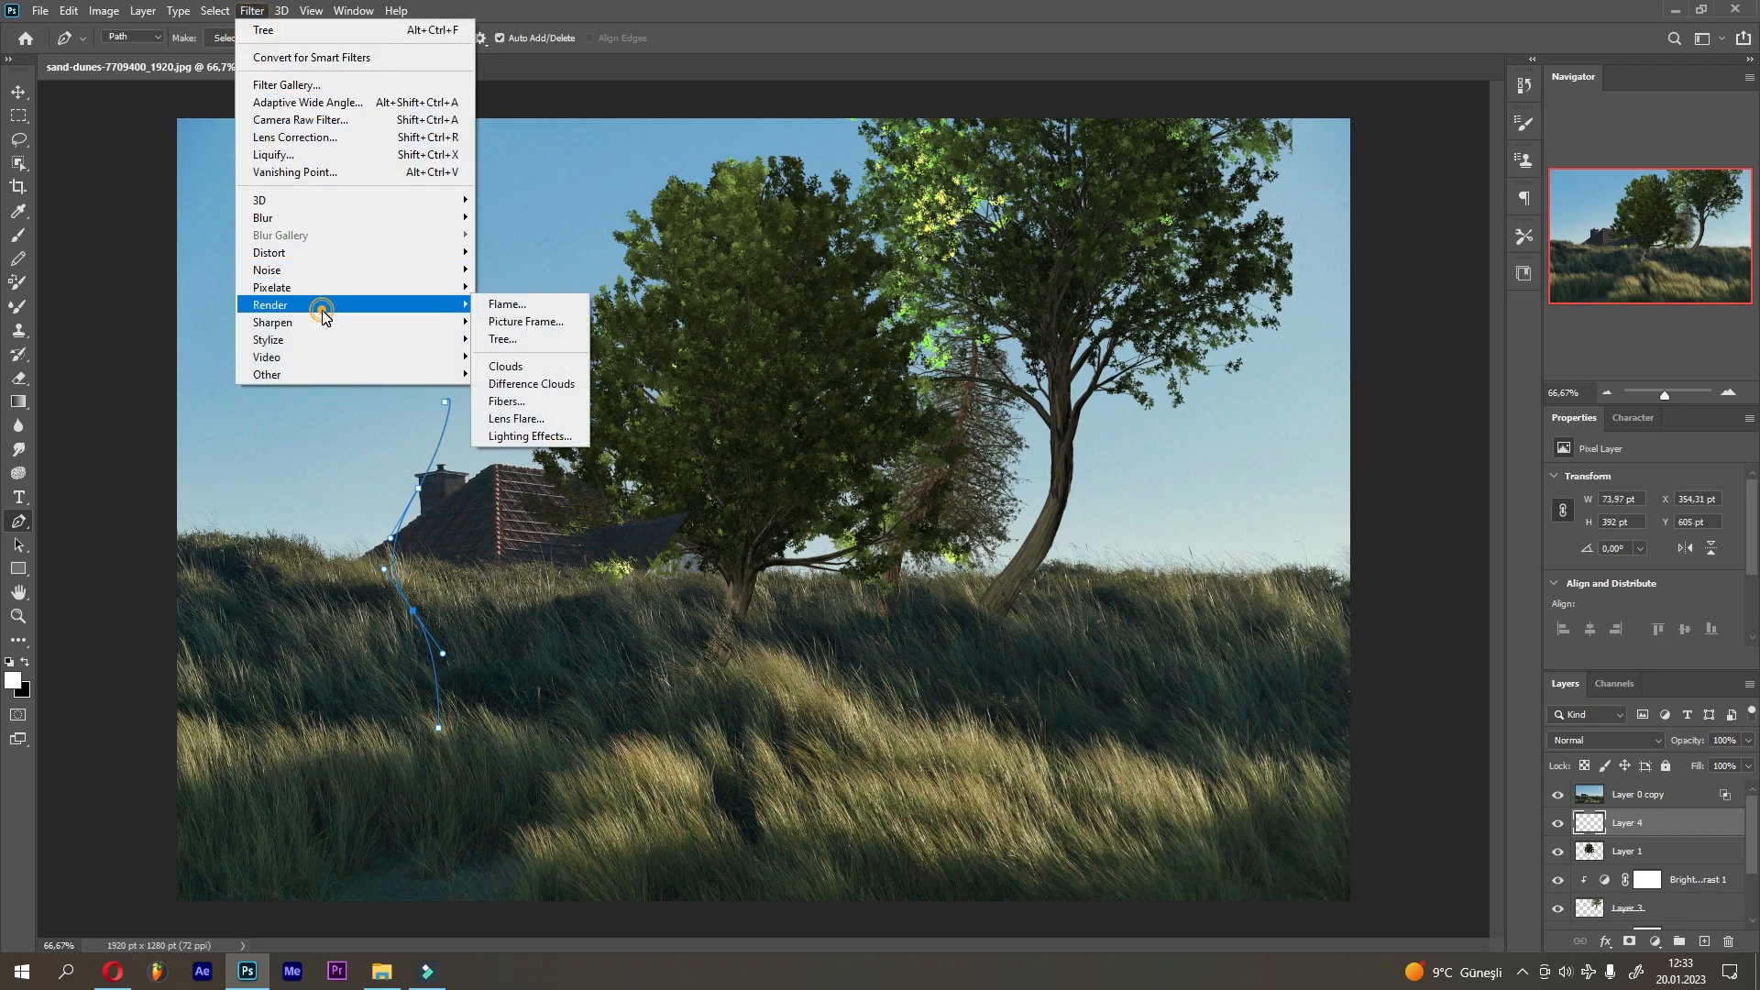
left_click(527, 343)
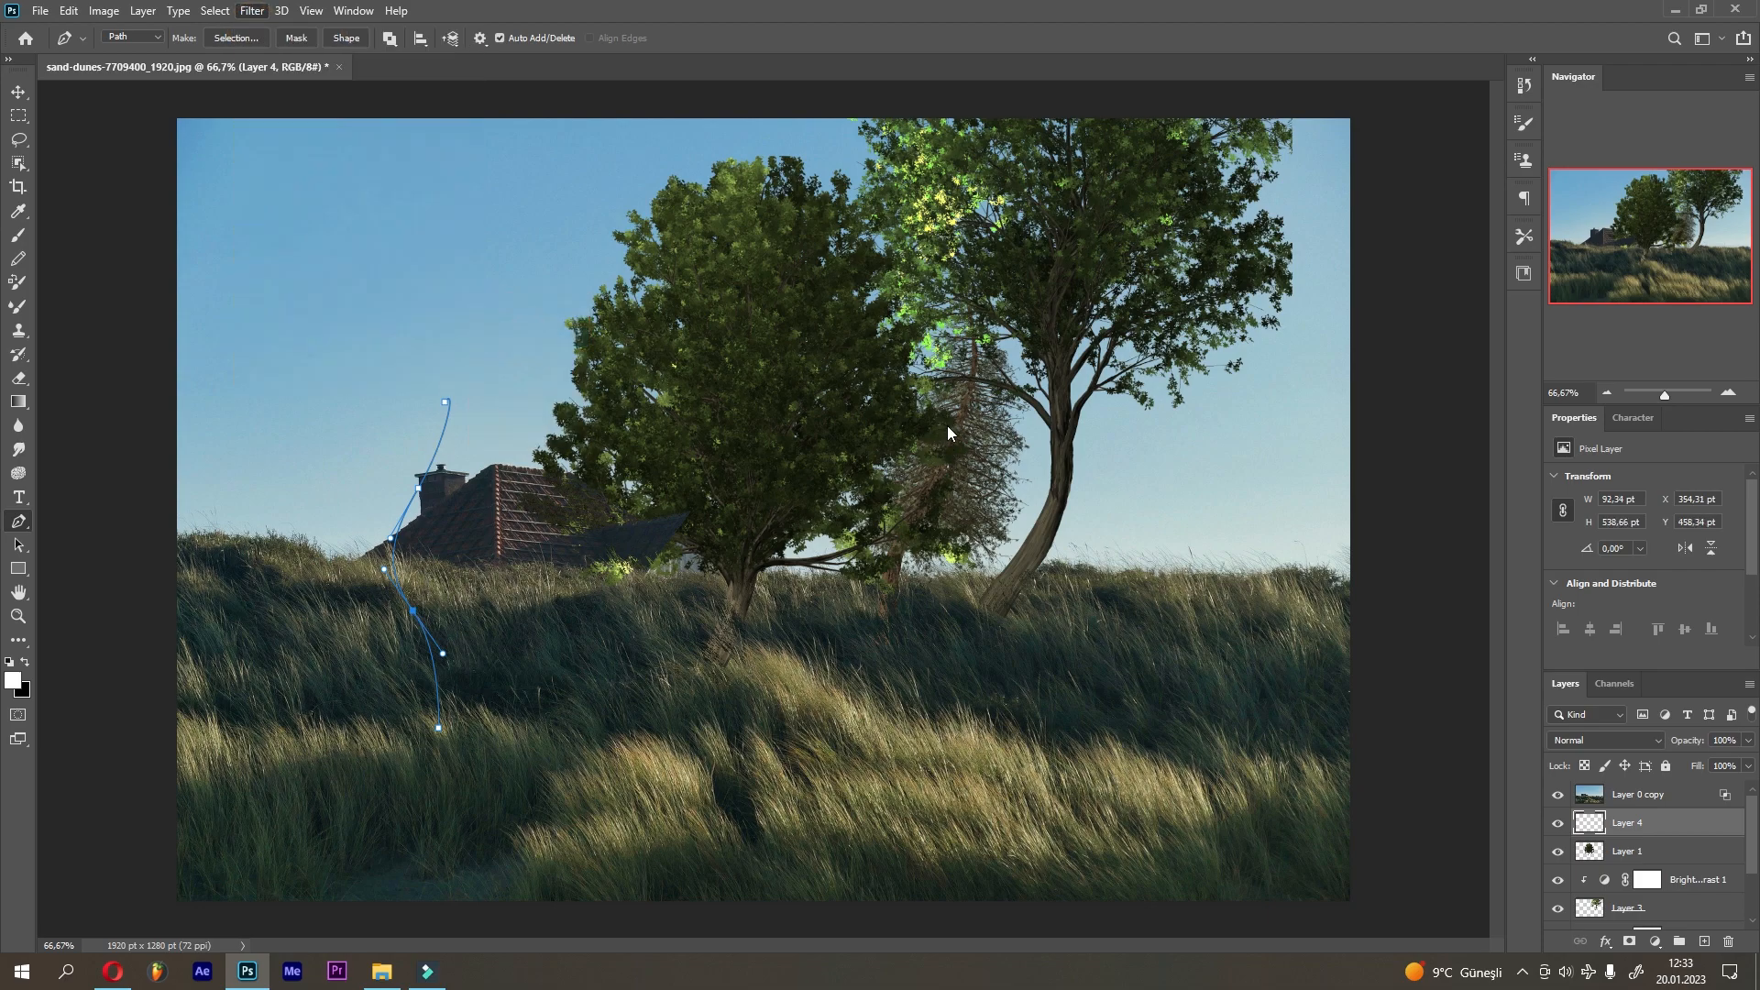
Step: Try the Stylized Tree 4, Spruce Tree and Ash Tree base types in turn
left_click(1288, 333)
scroll(1292, 779, "down", 1)
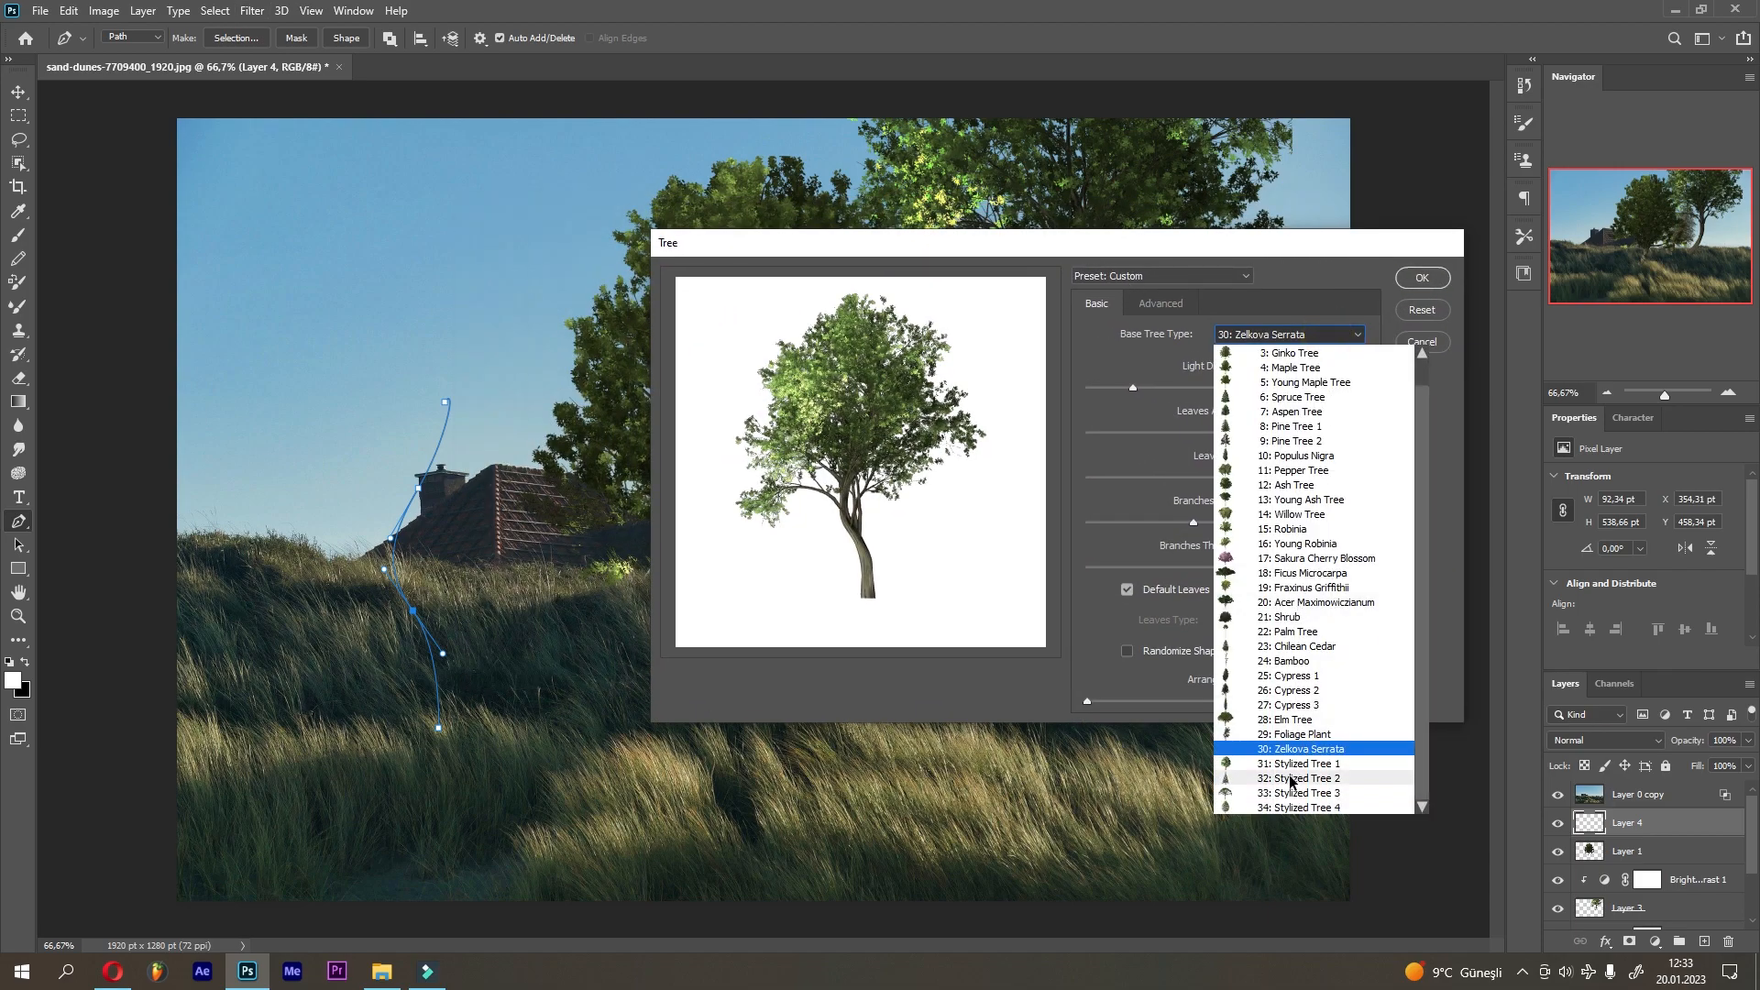
left_click(1283, 808)
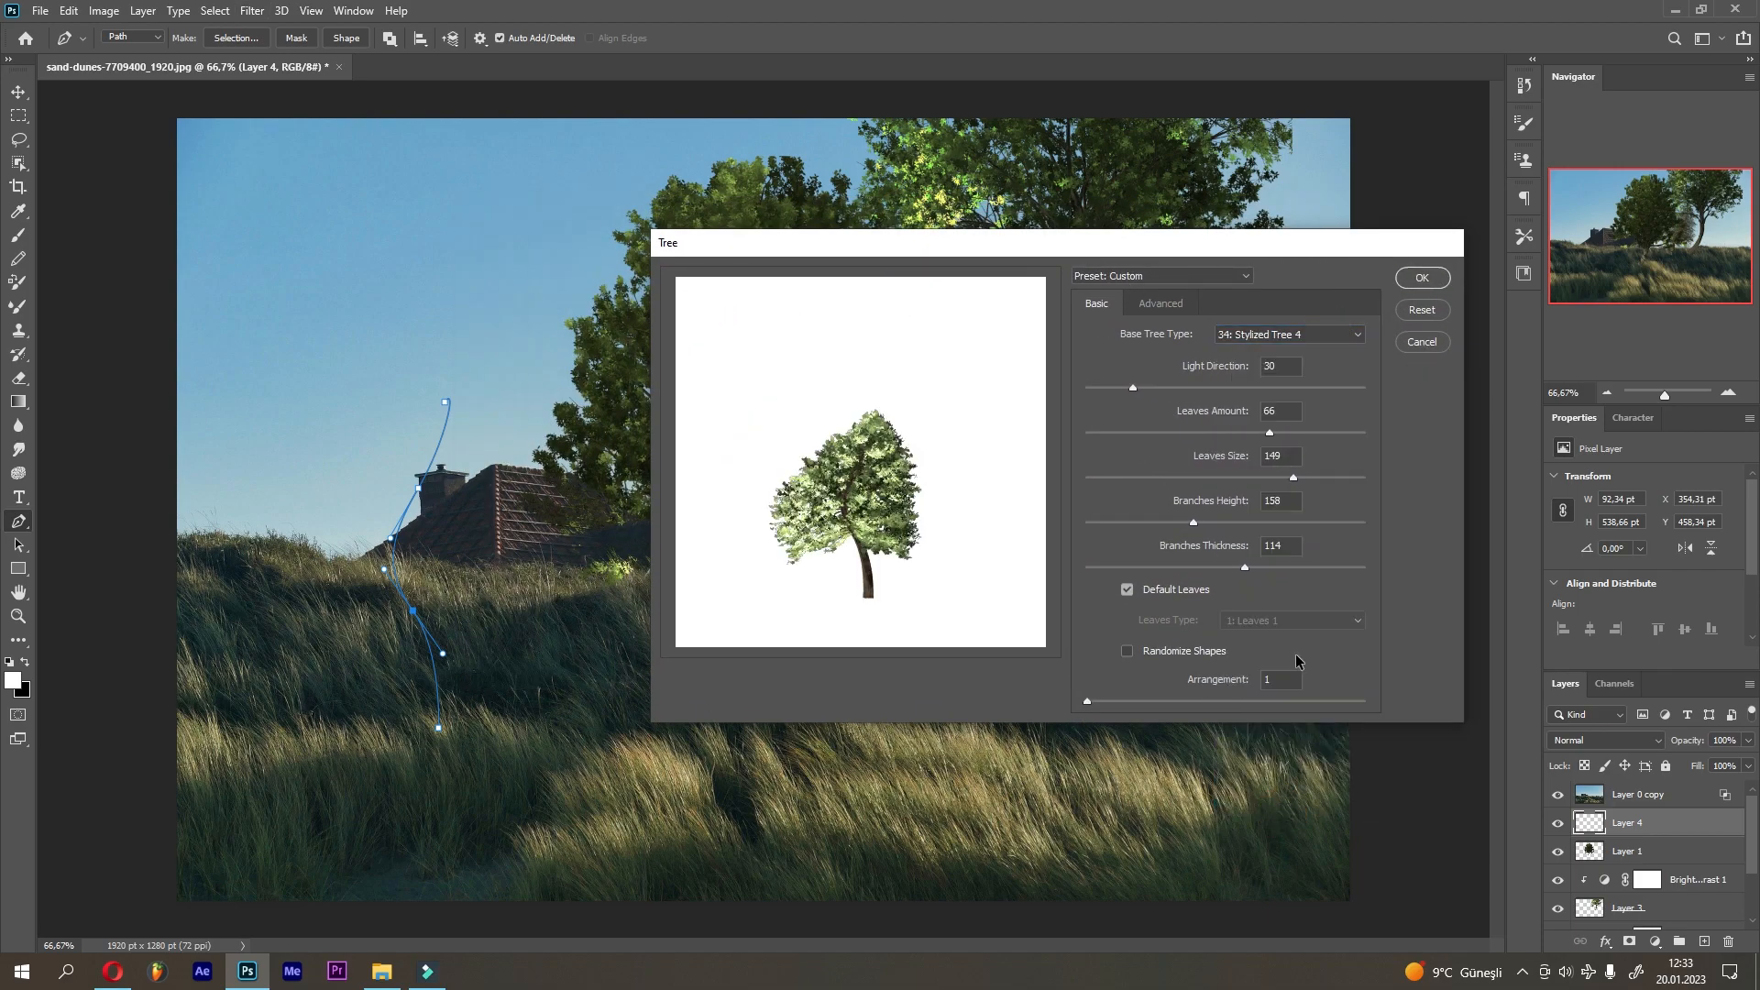
left_click(1357, 334)
left_click(1293, 396)
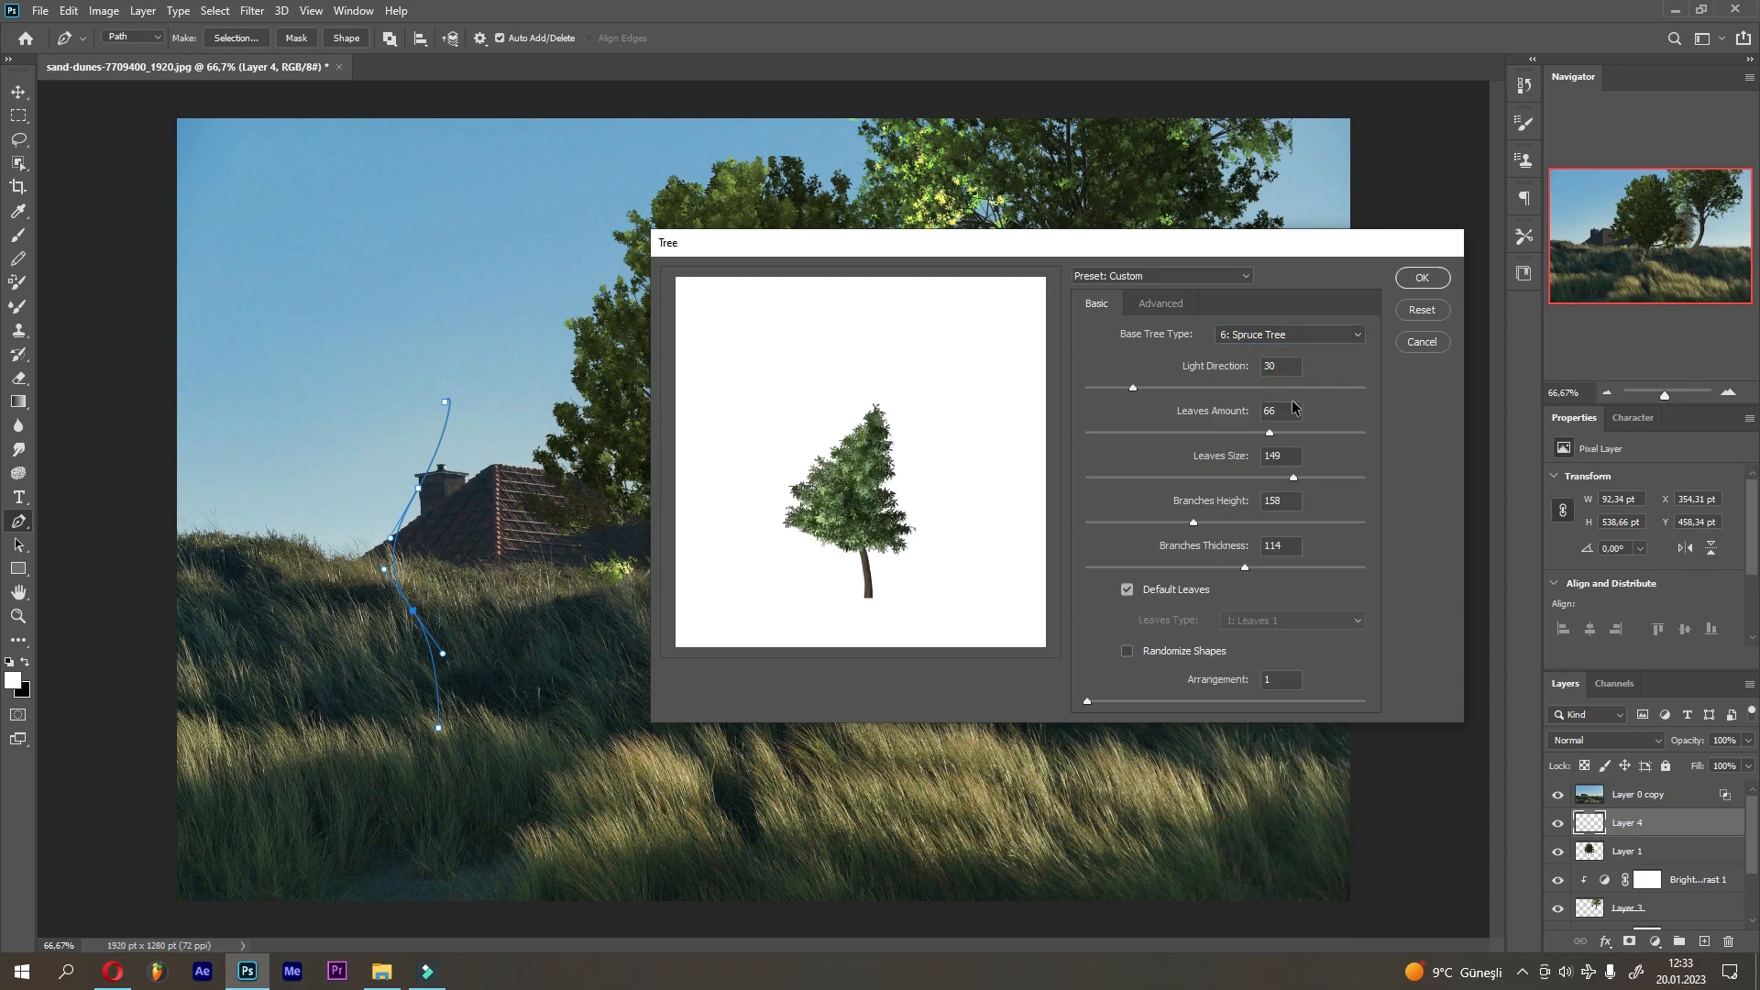
left_click(1307, 335)
left_click(1306, 517)
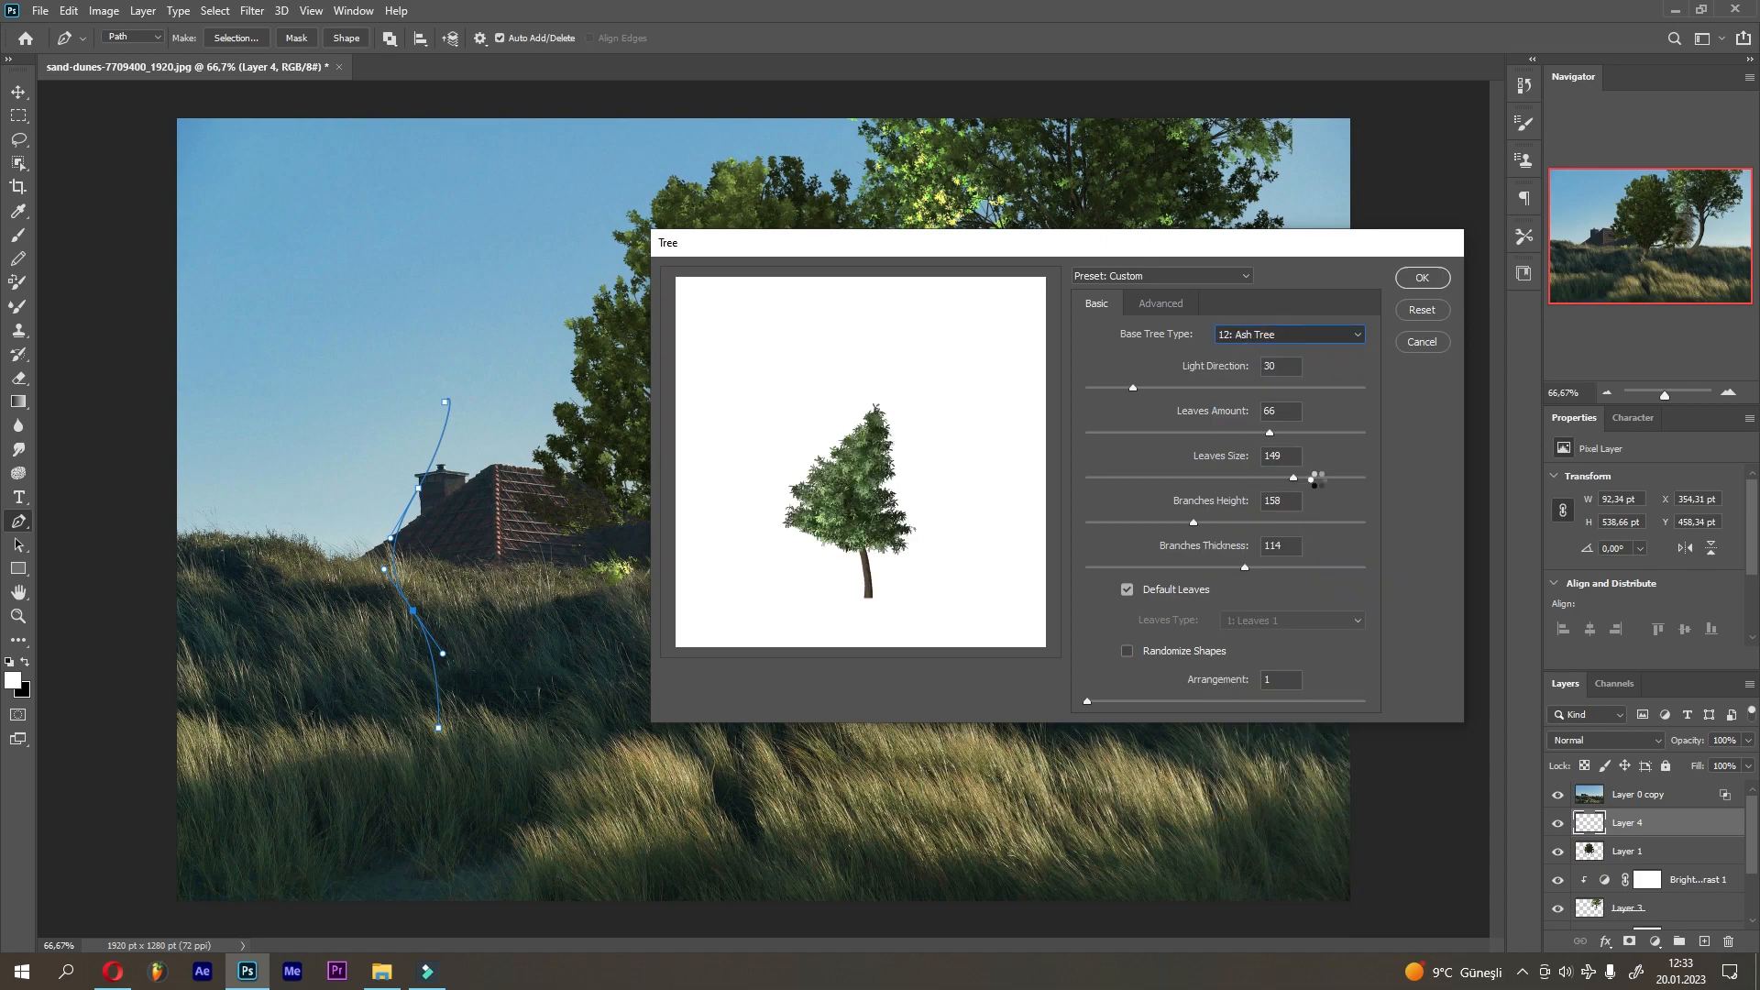
Step: Set the base tree type to Pepper Tree with leaves size 173, leaves amount 81, branches height 129 and branches thickness 169
left_click(1343, 339)
left_click(1307, 501)
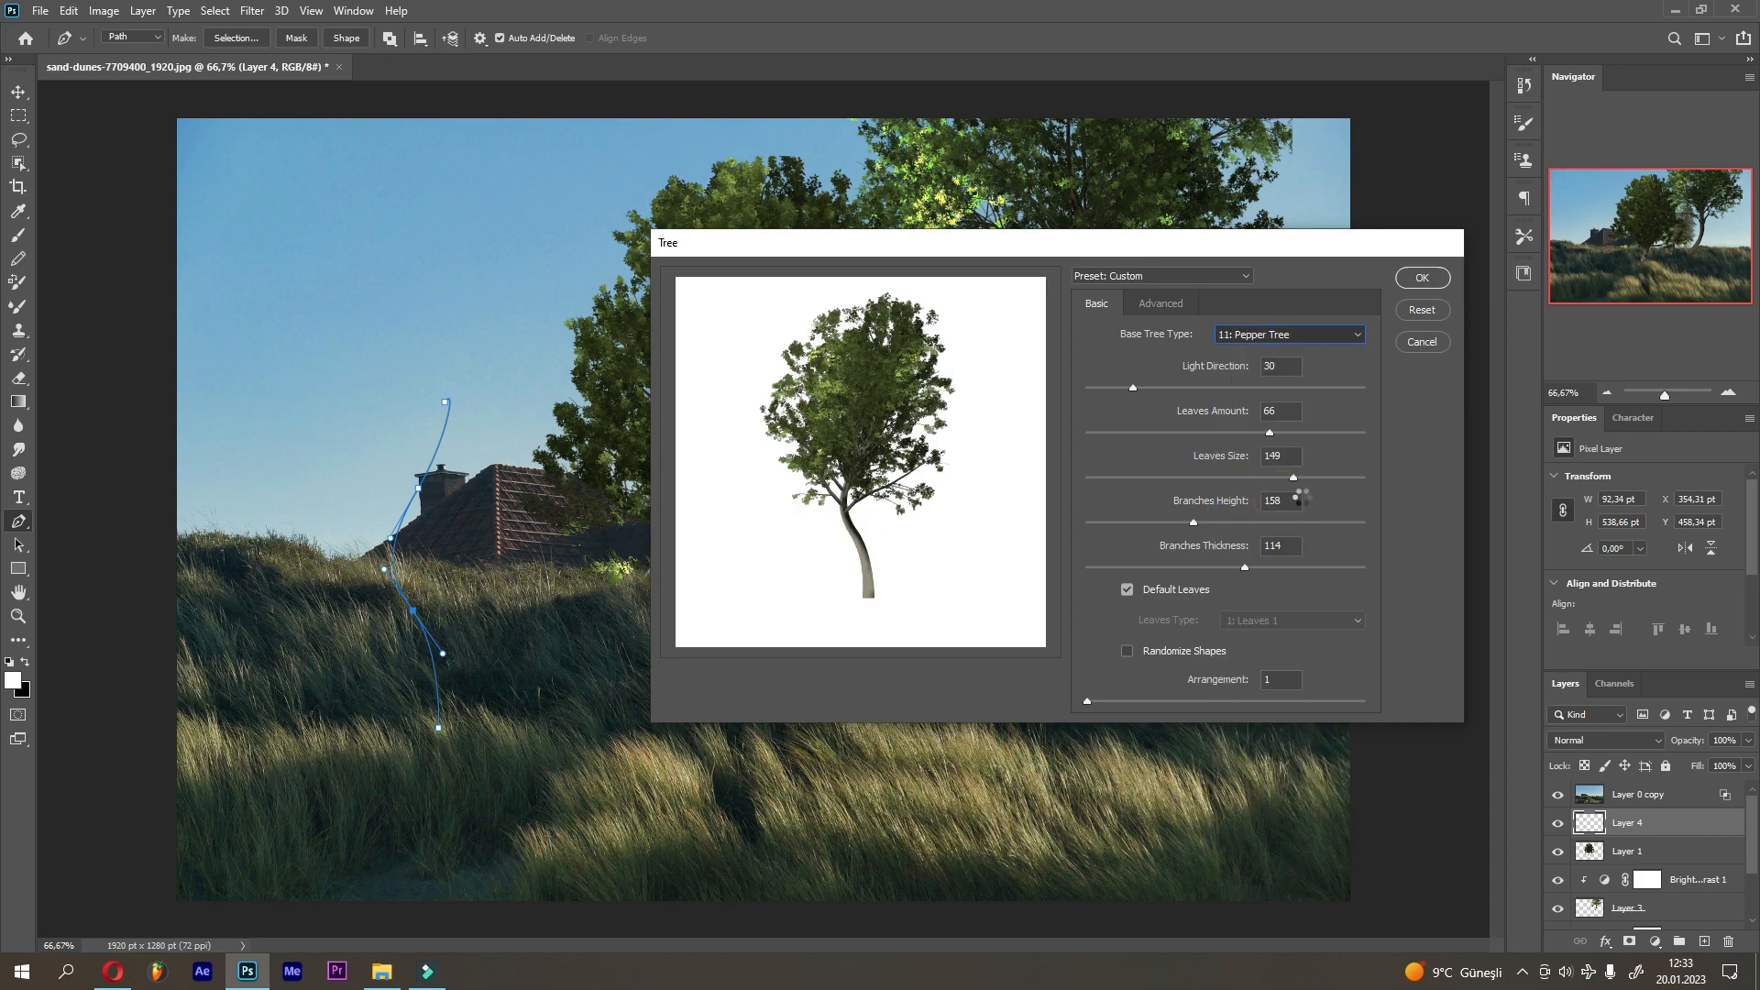
left_click(1325, 478)
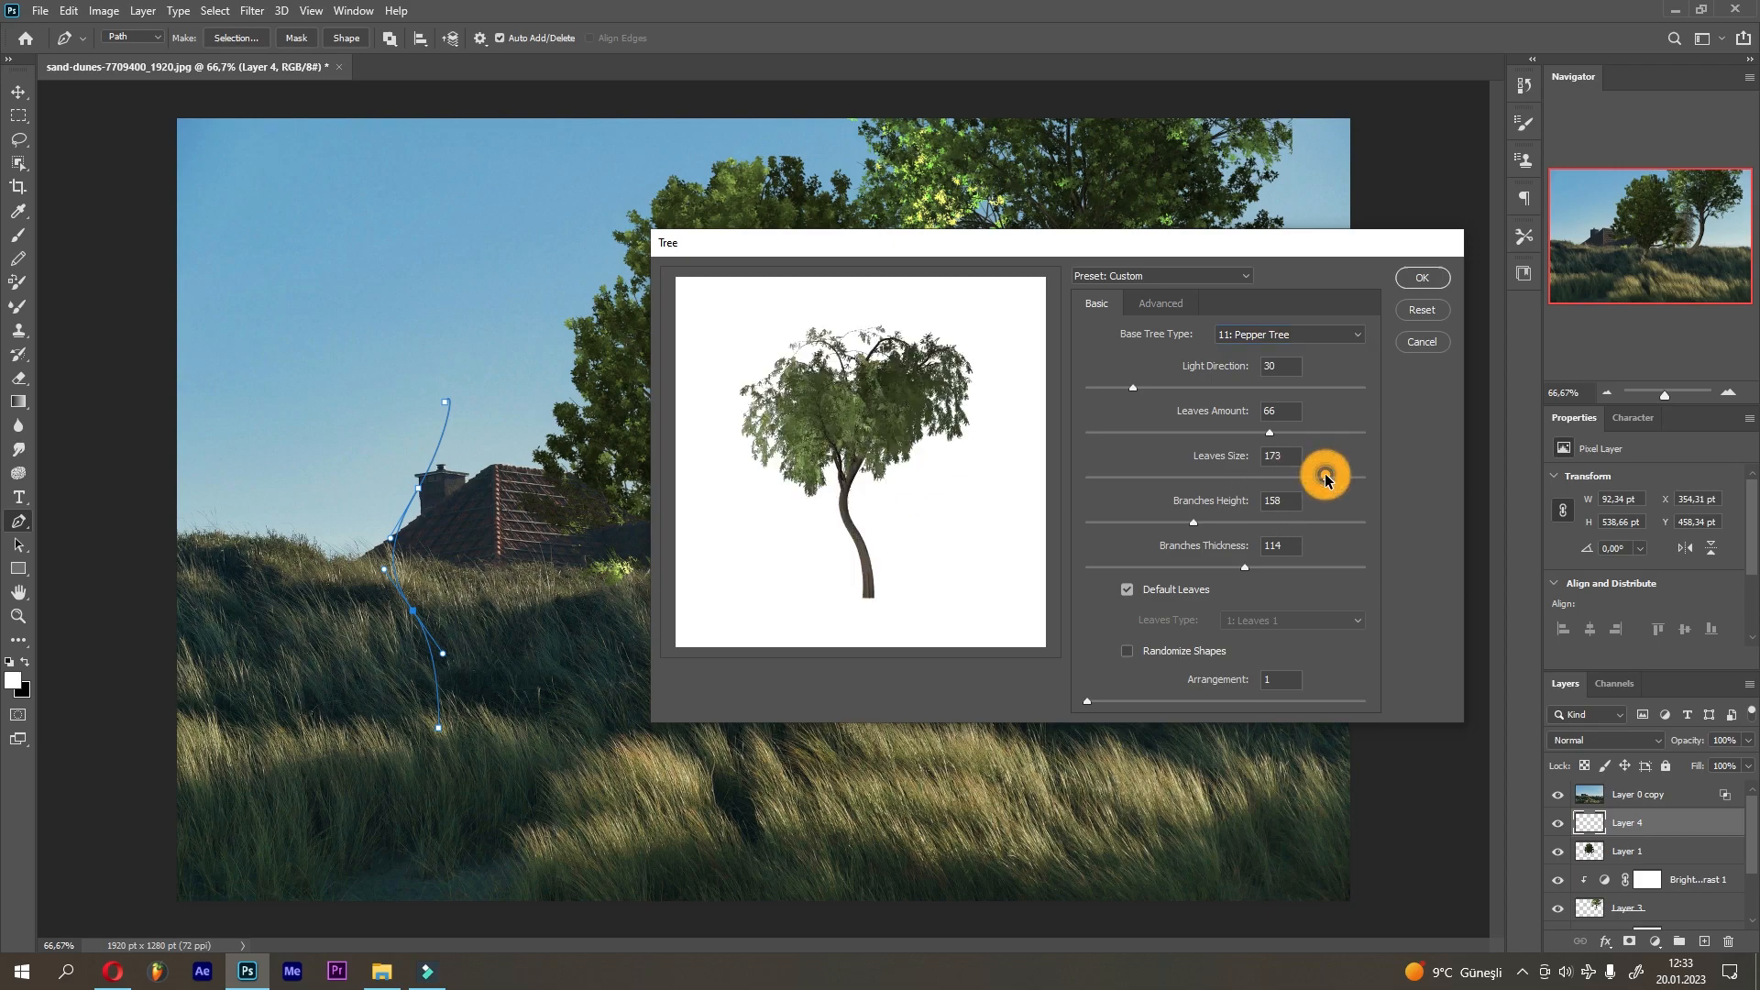
left_click(1312, 432)
left_click(1157, 522)
left_click(1248, 570)
left_click_drag(1248, 570, 1324, 567)
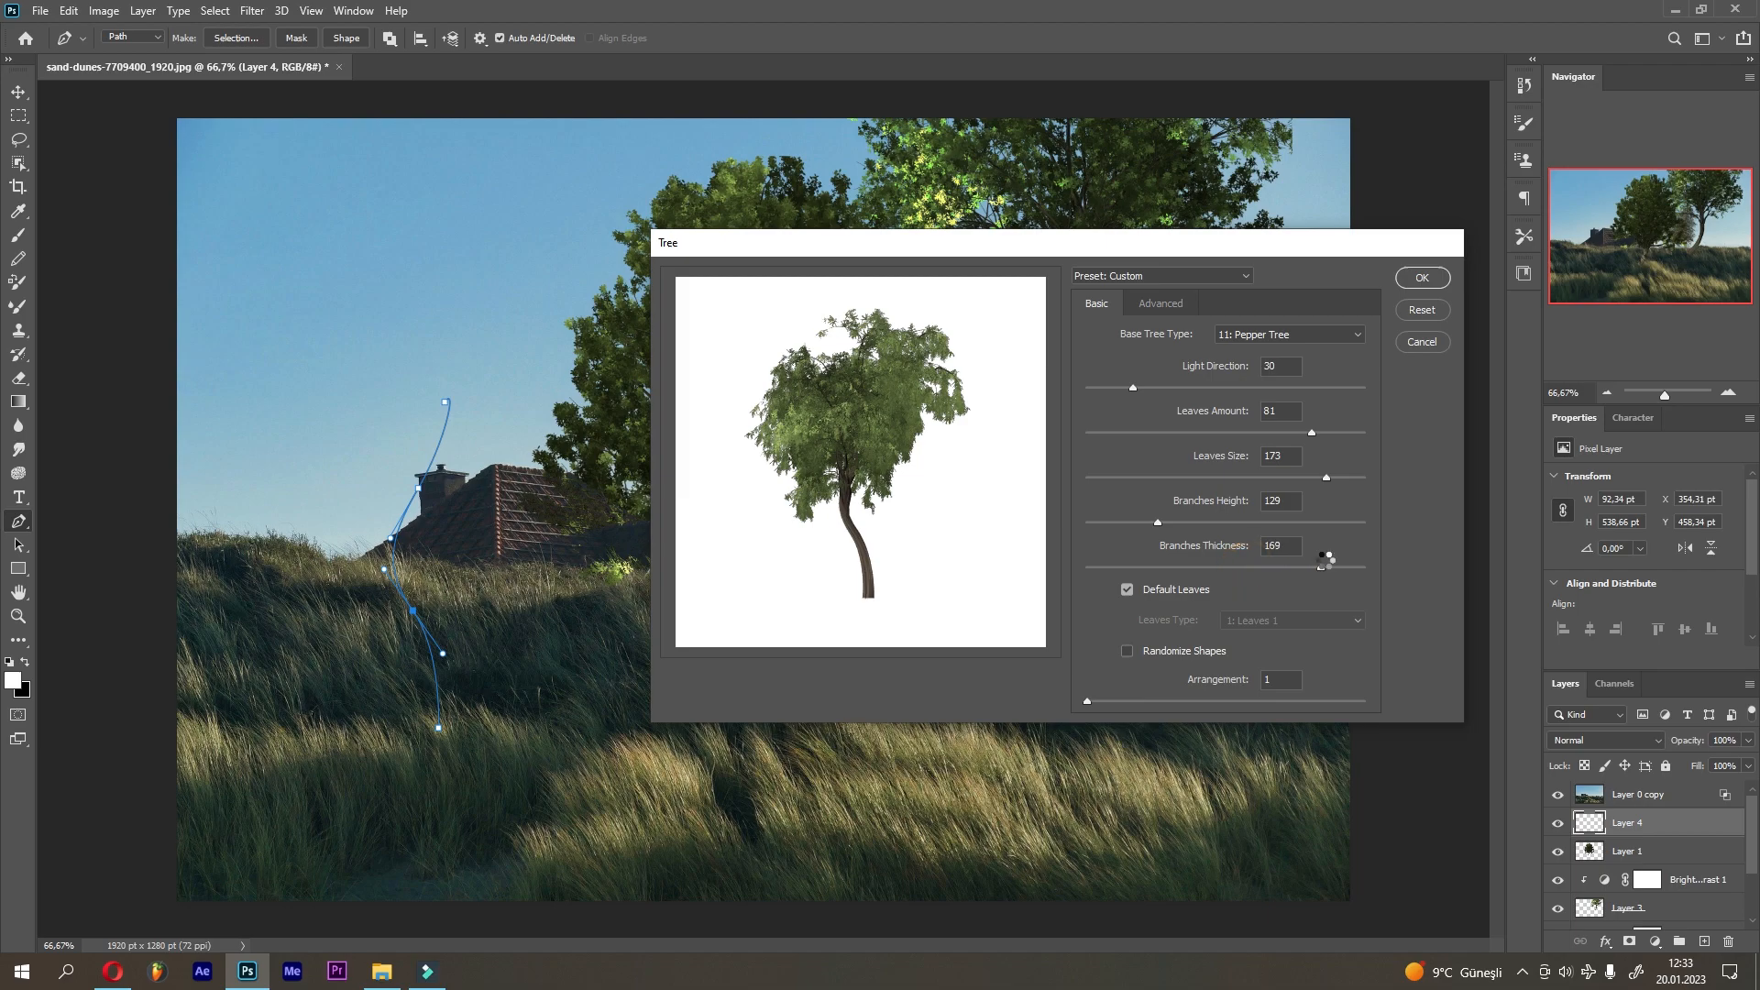
Step: Set the light direction to 76, leaves size to 200, leaves amount to 100 and arrangement to 18,7
left_click(1204, 388)
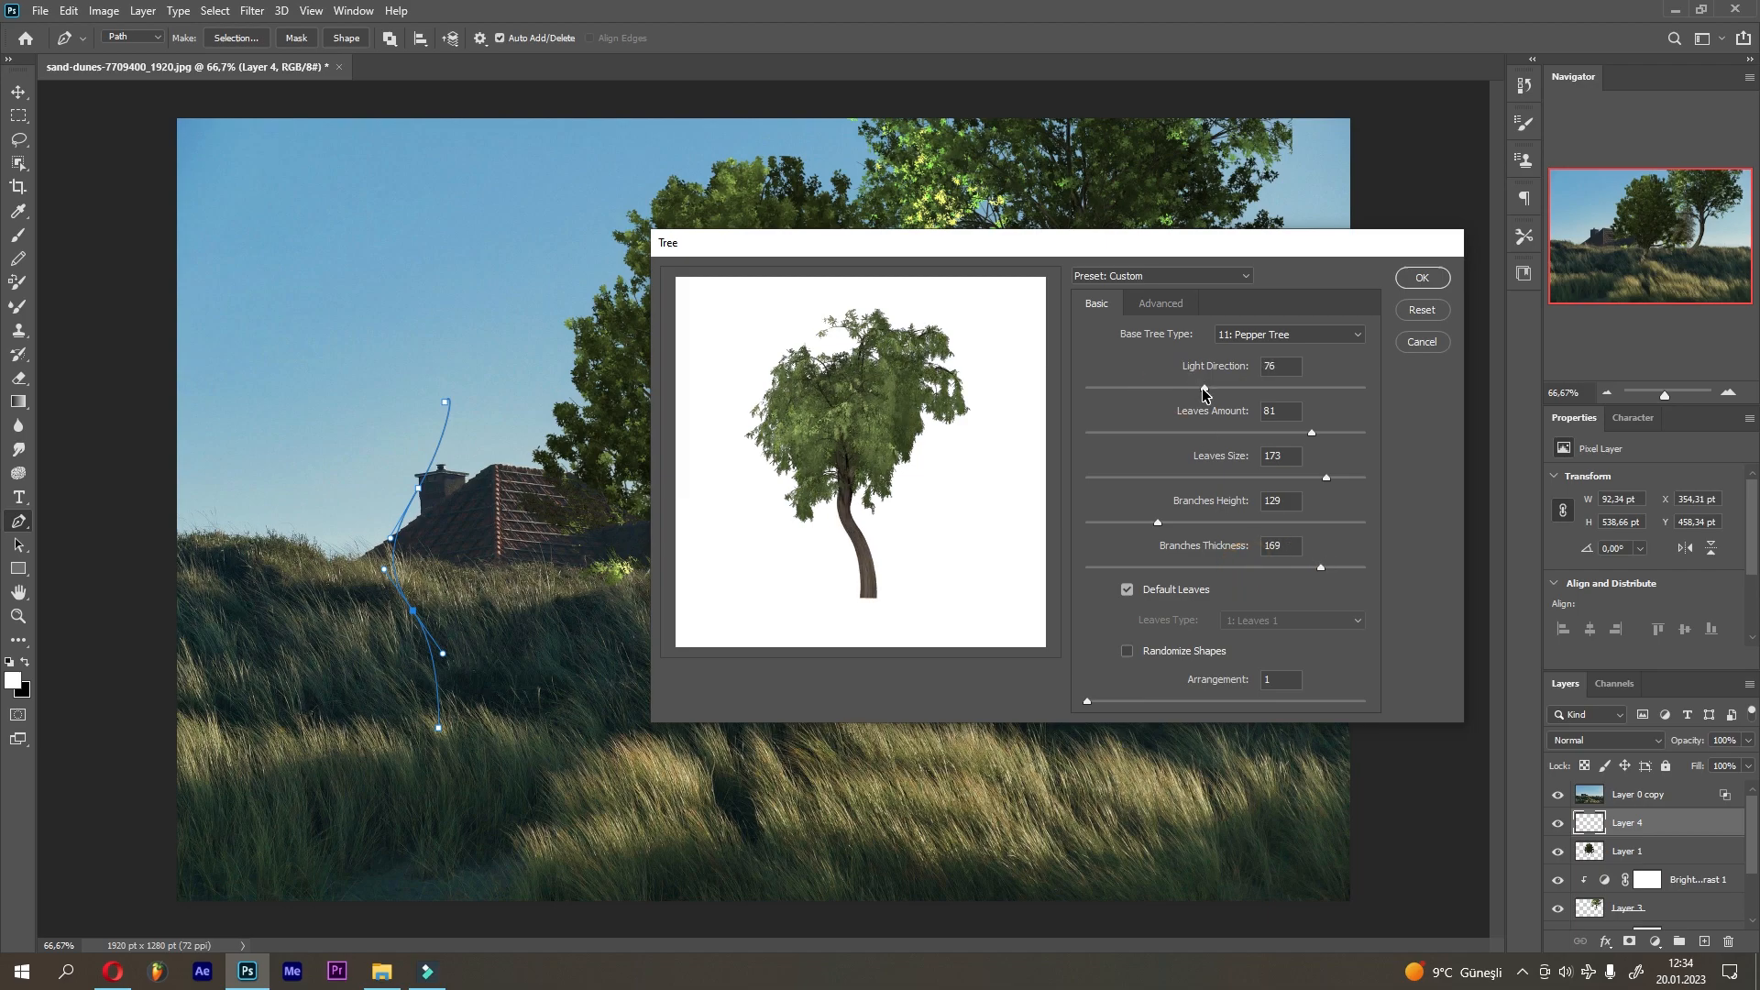
left_click_drag(1328, 478, 1376, 491)
left_click(1329, 432)
left_click_drag(1336, 431, 1379, 440)
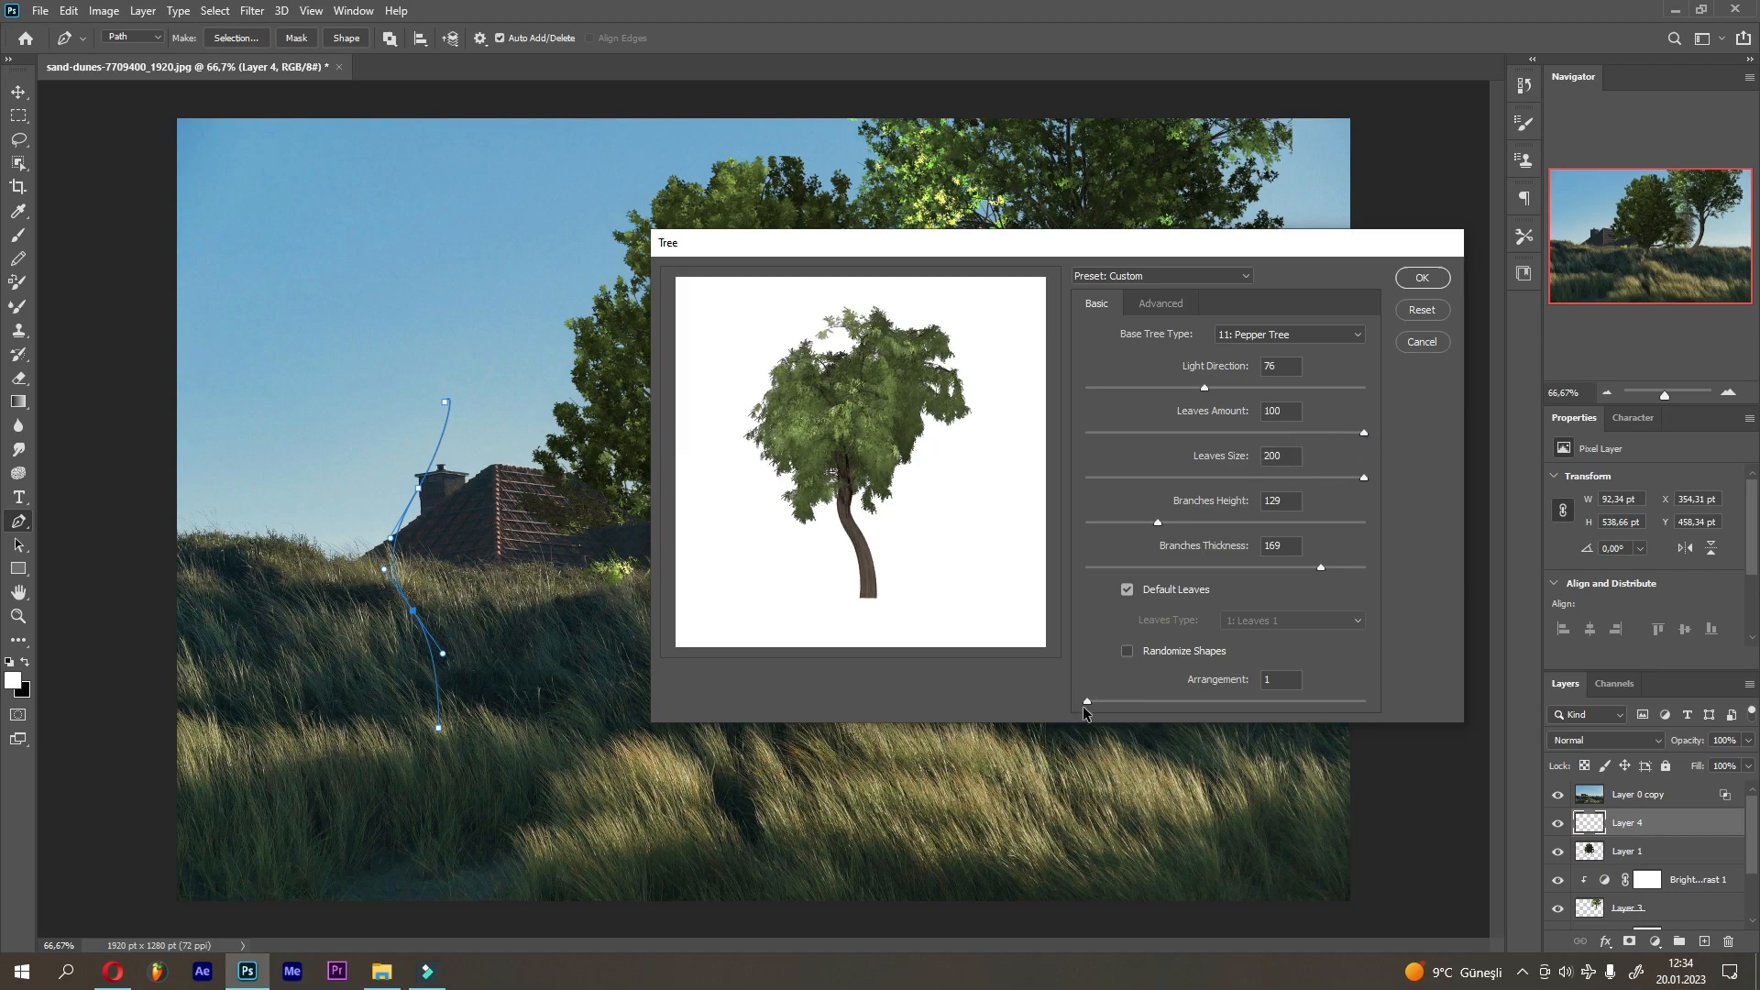
left_click_drag(1148, 696, 1136, 696)
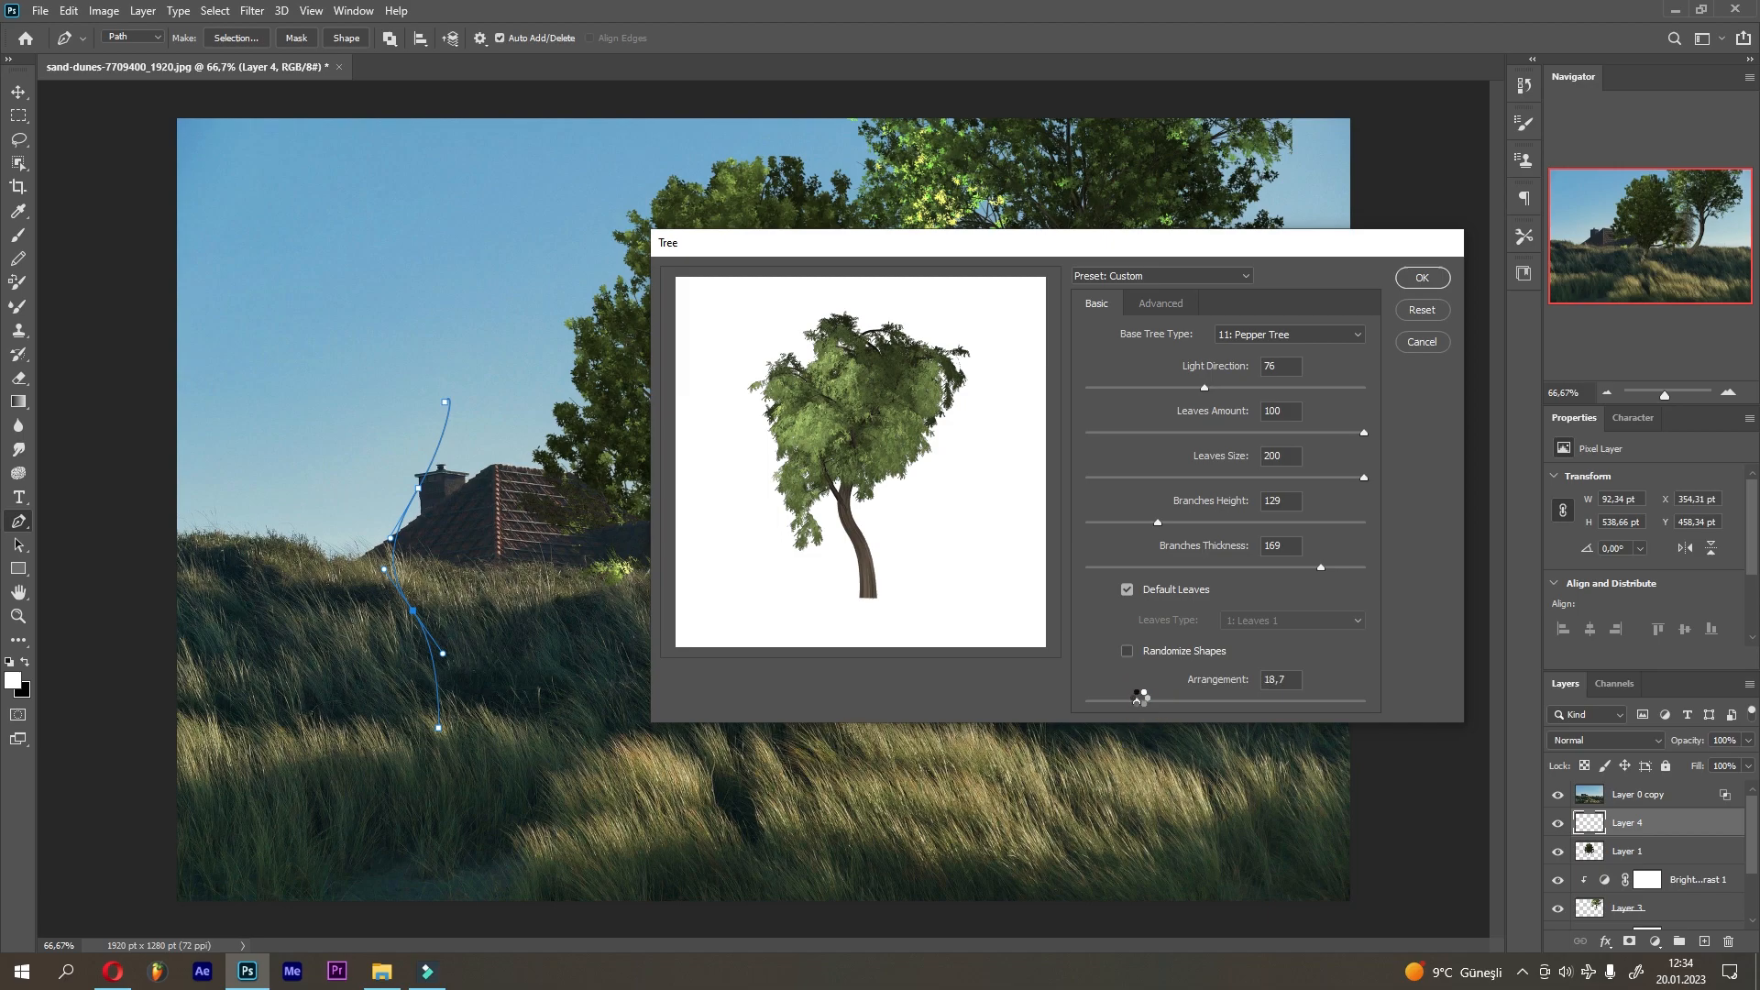
Step: Render the Pepper Tree onto Layer 4 and clear the leftover trunk path
left_click(1437, 282)
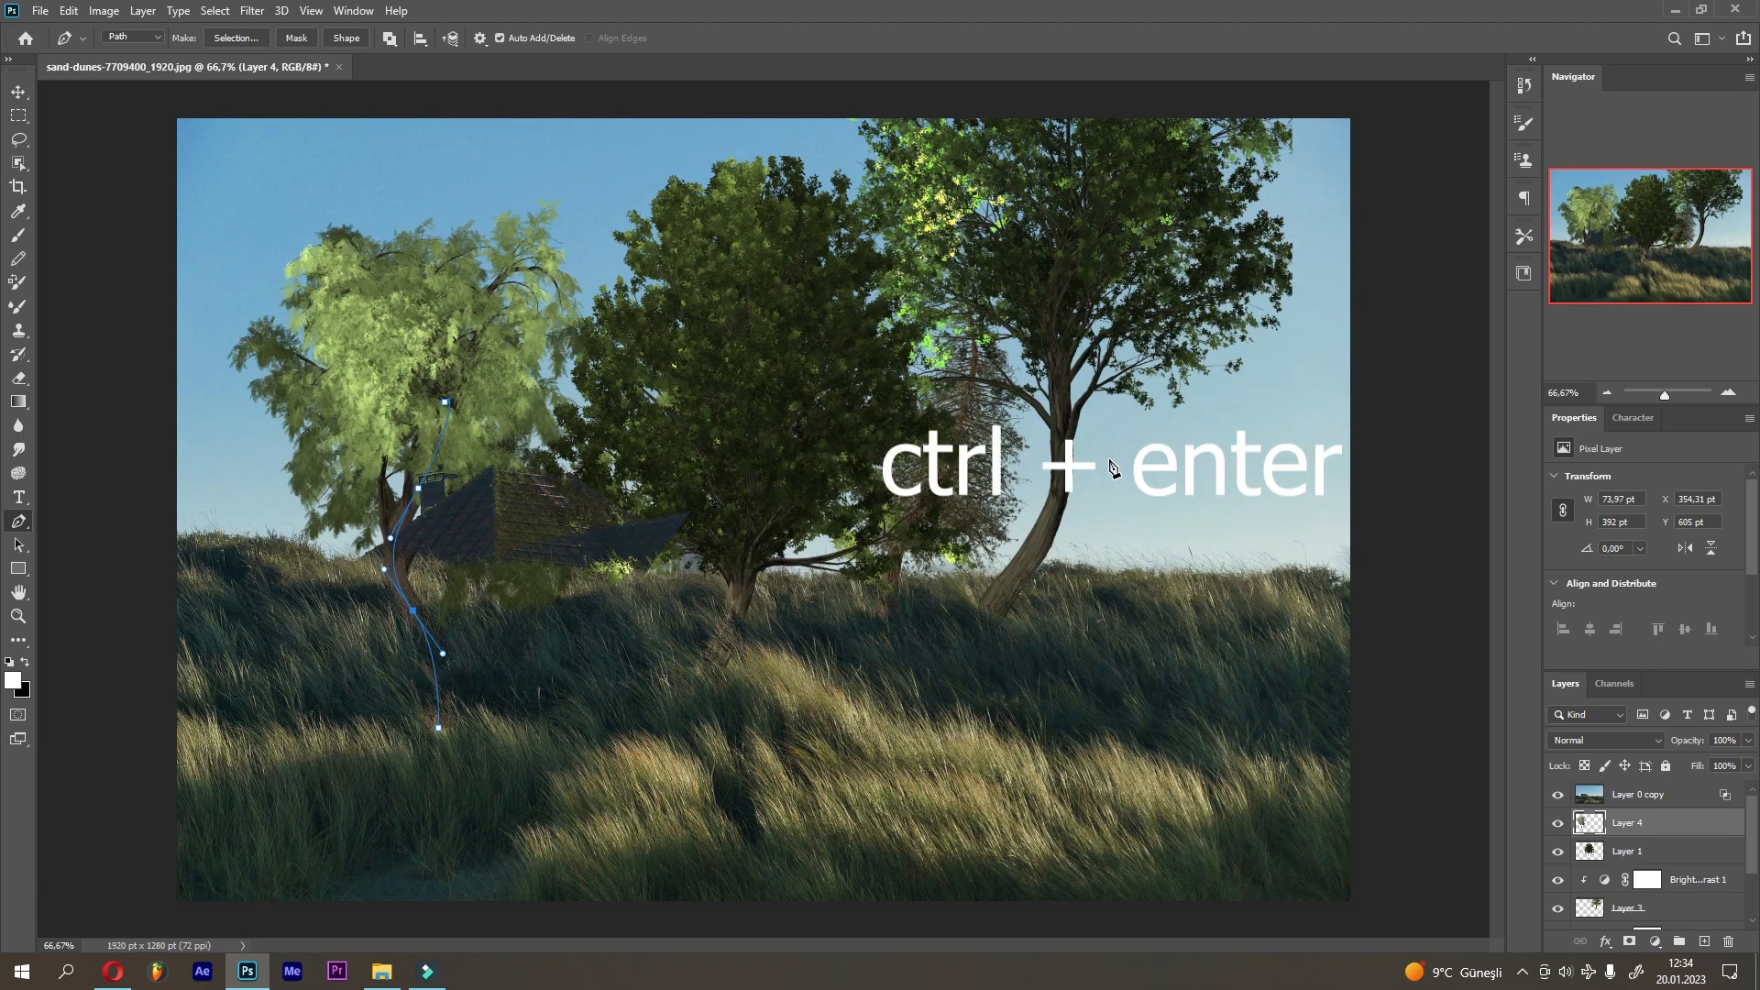
key("ctrl+Return")
key("ctrl+d")
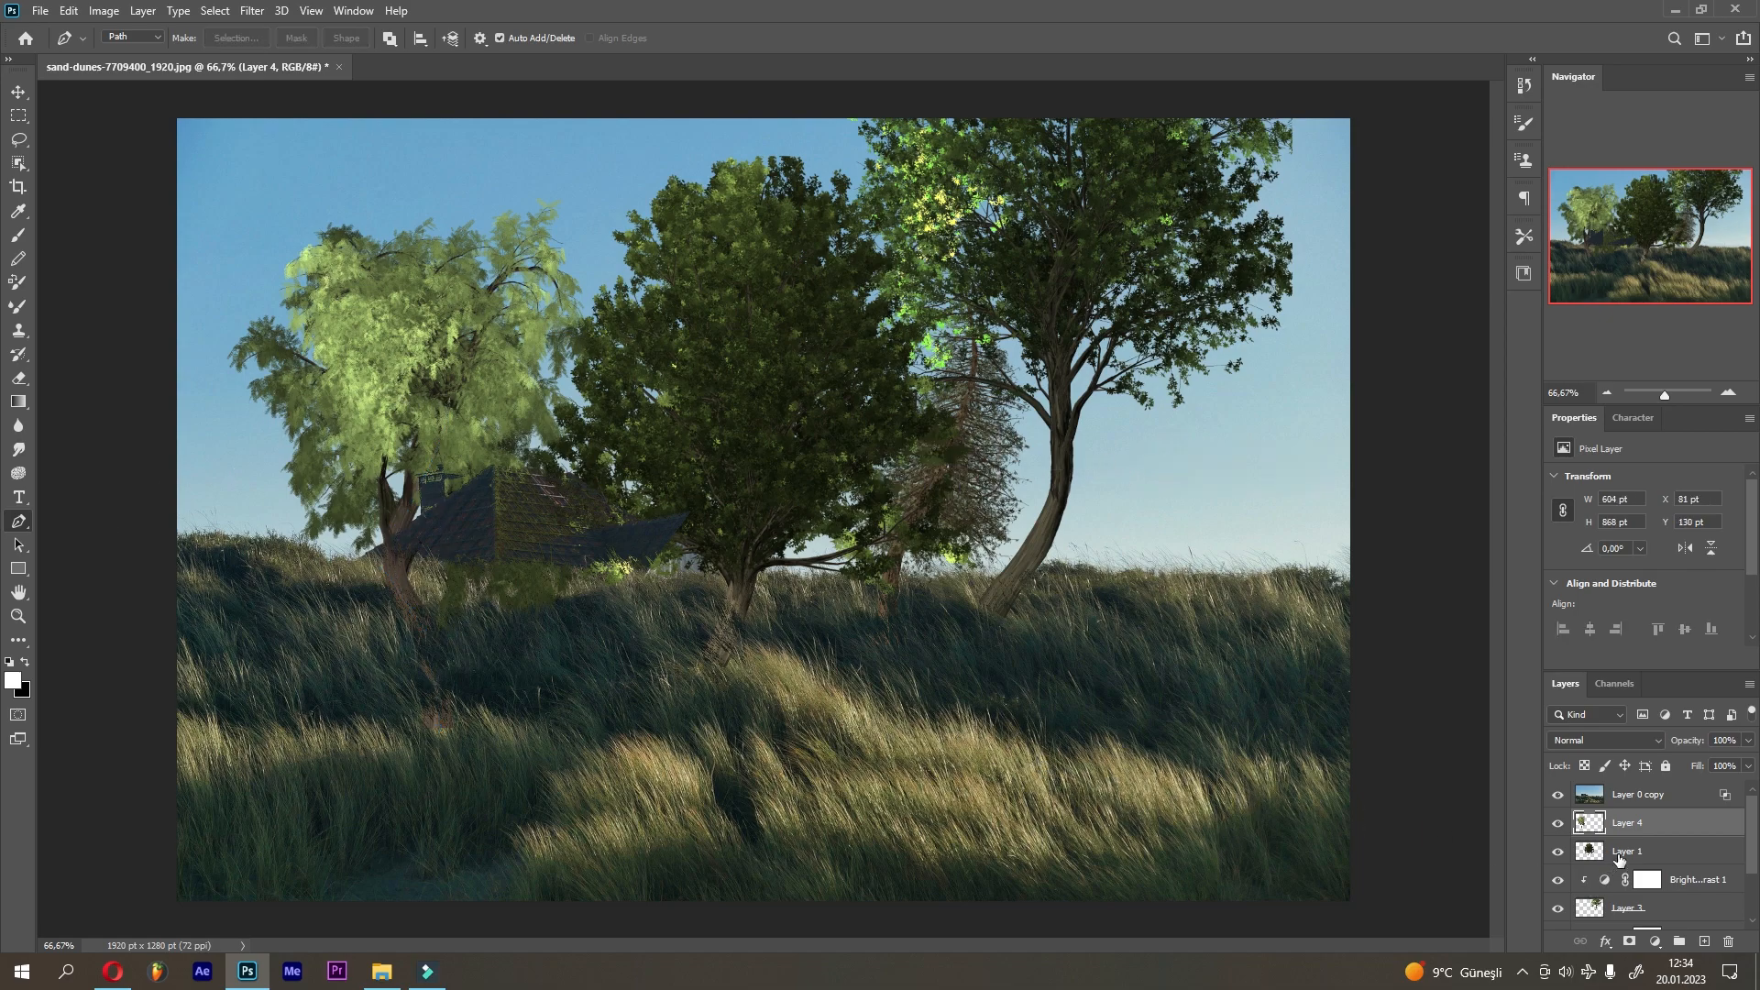
Step: Add a Brightness/Contrast adjustment clipped to Layer 4 and lower its brightness slightly
left_click(1655, 941)
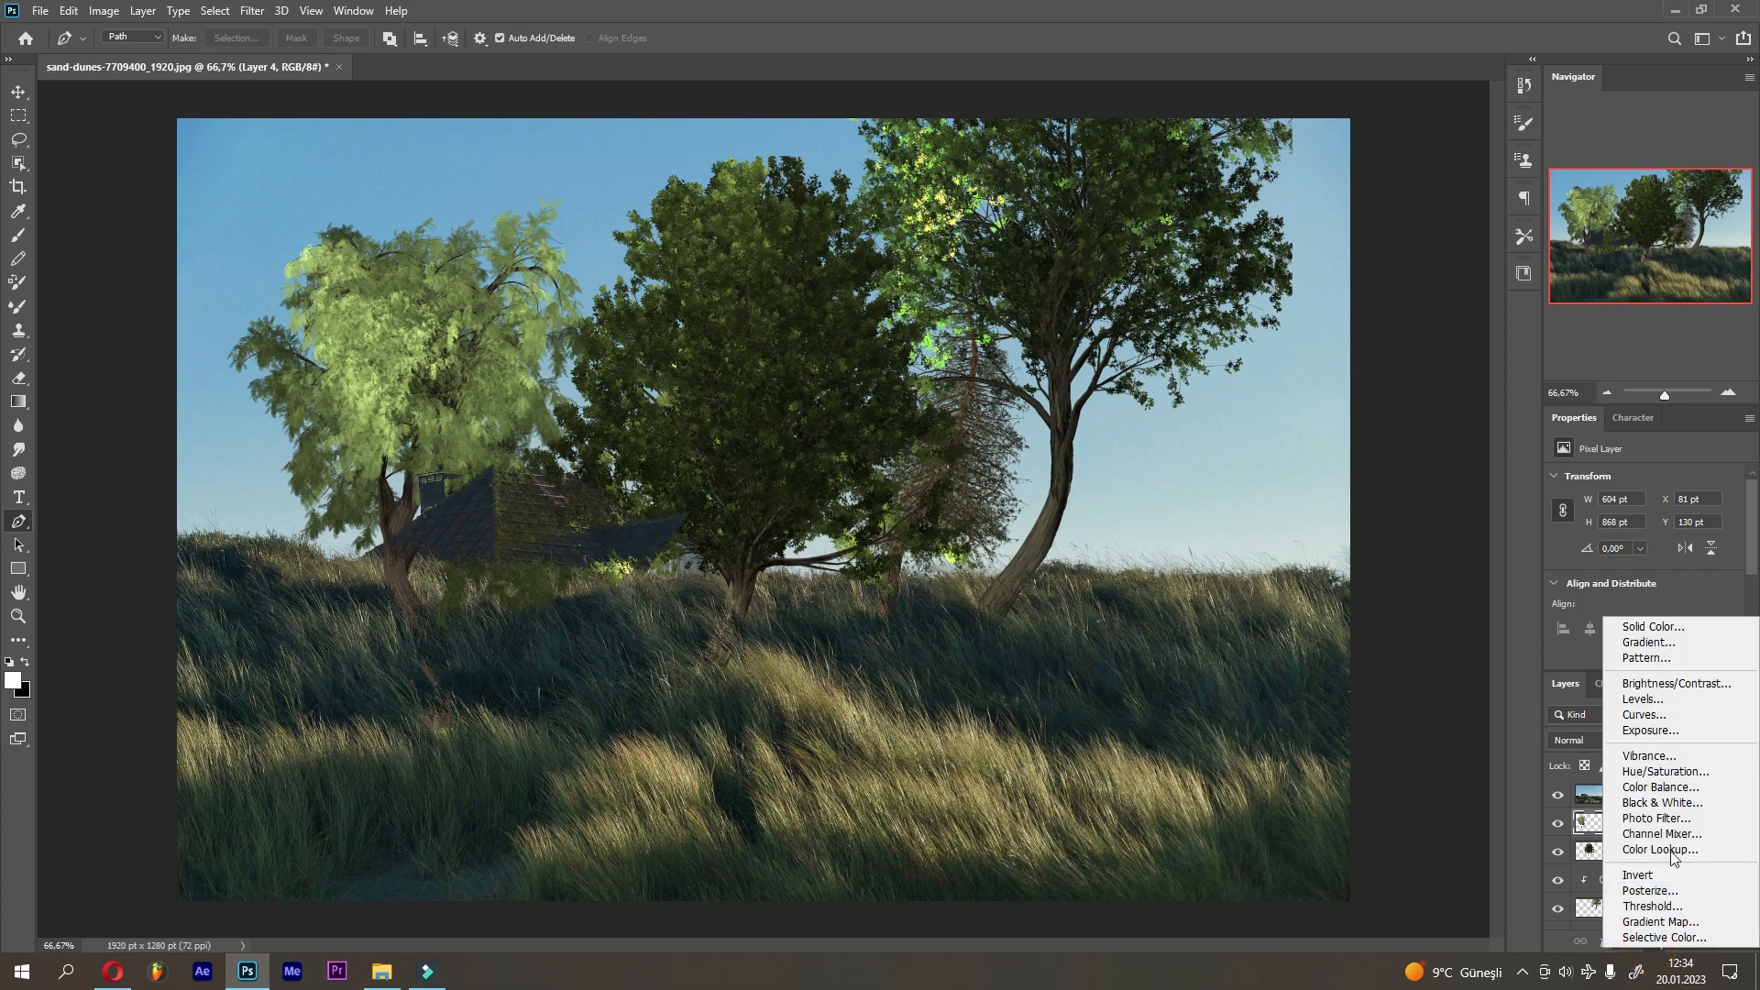
left_click(1640, 677)
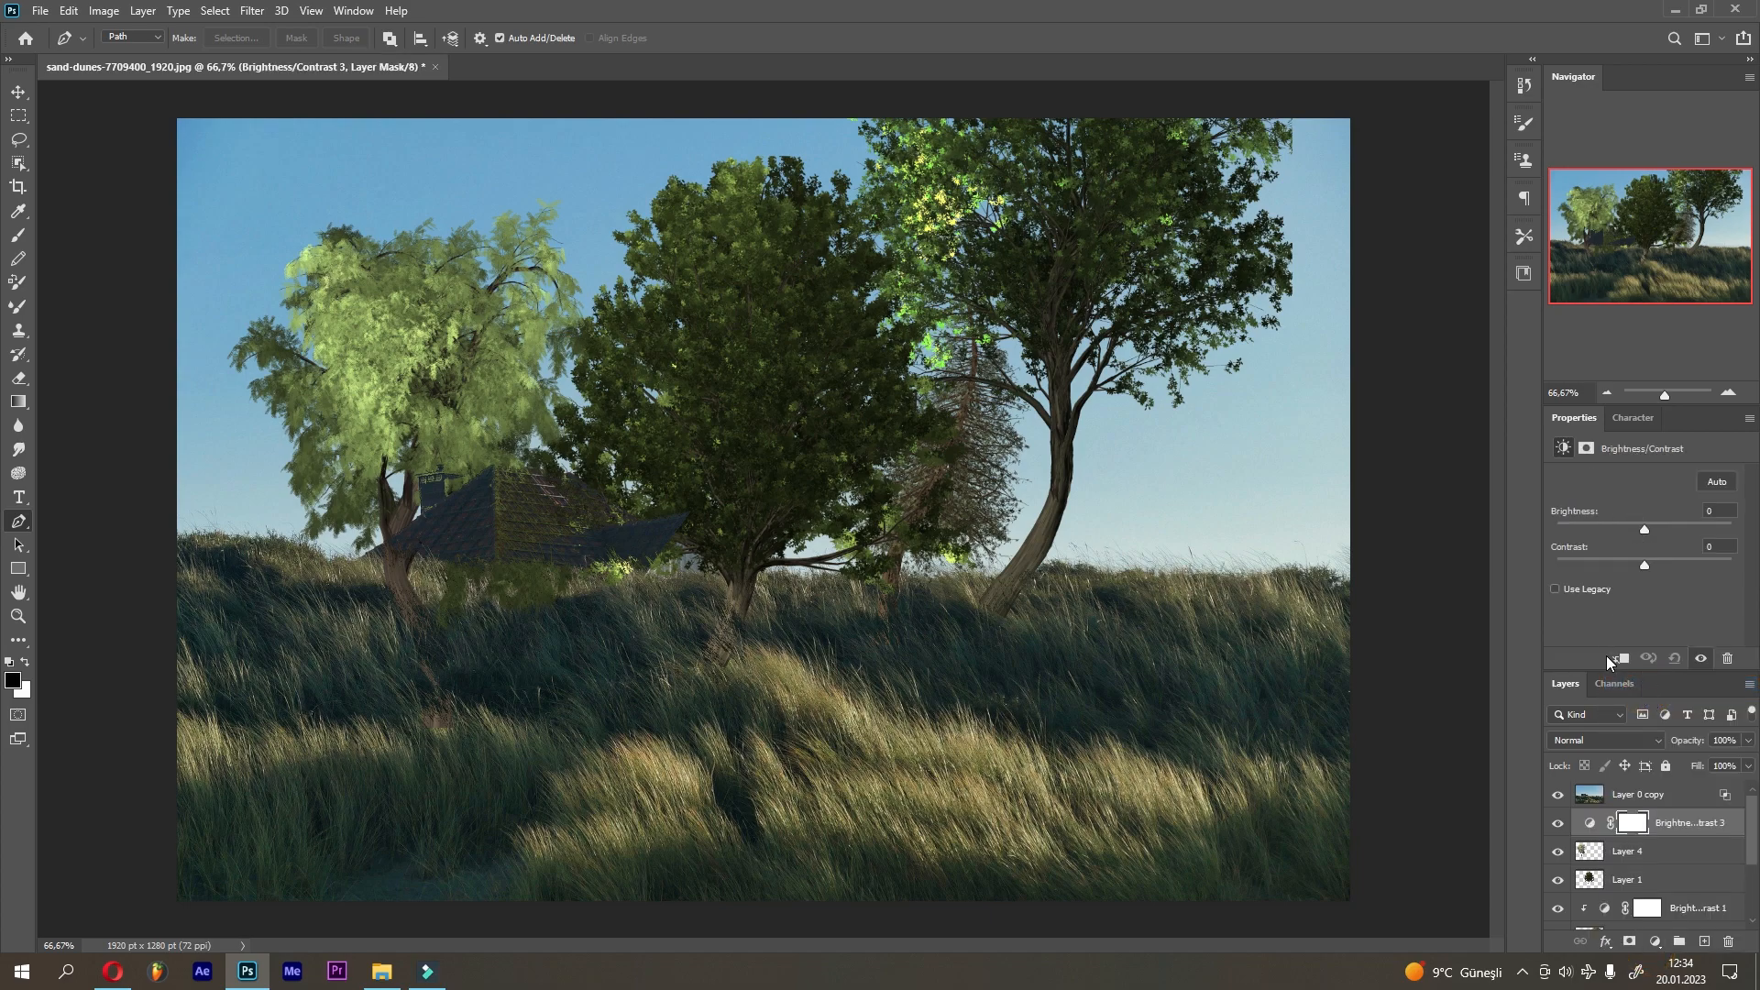
left_click(1615, 658)
mouse_move(1645, 530)
left_mouse_down()
mouse_move(1624, 530)
mouse_move(1687, 558)
mouse_move(1604, 557)
mouse_move(1654, 528)
mouse_move(1633, 533)
left_mouse_up()
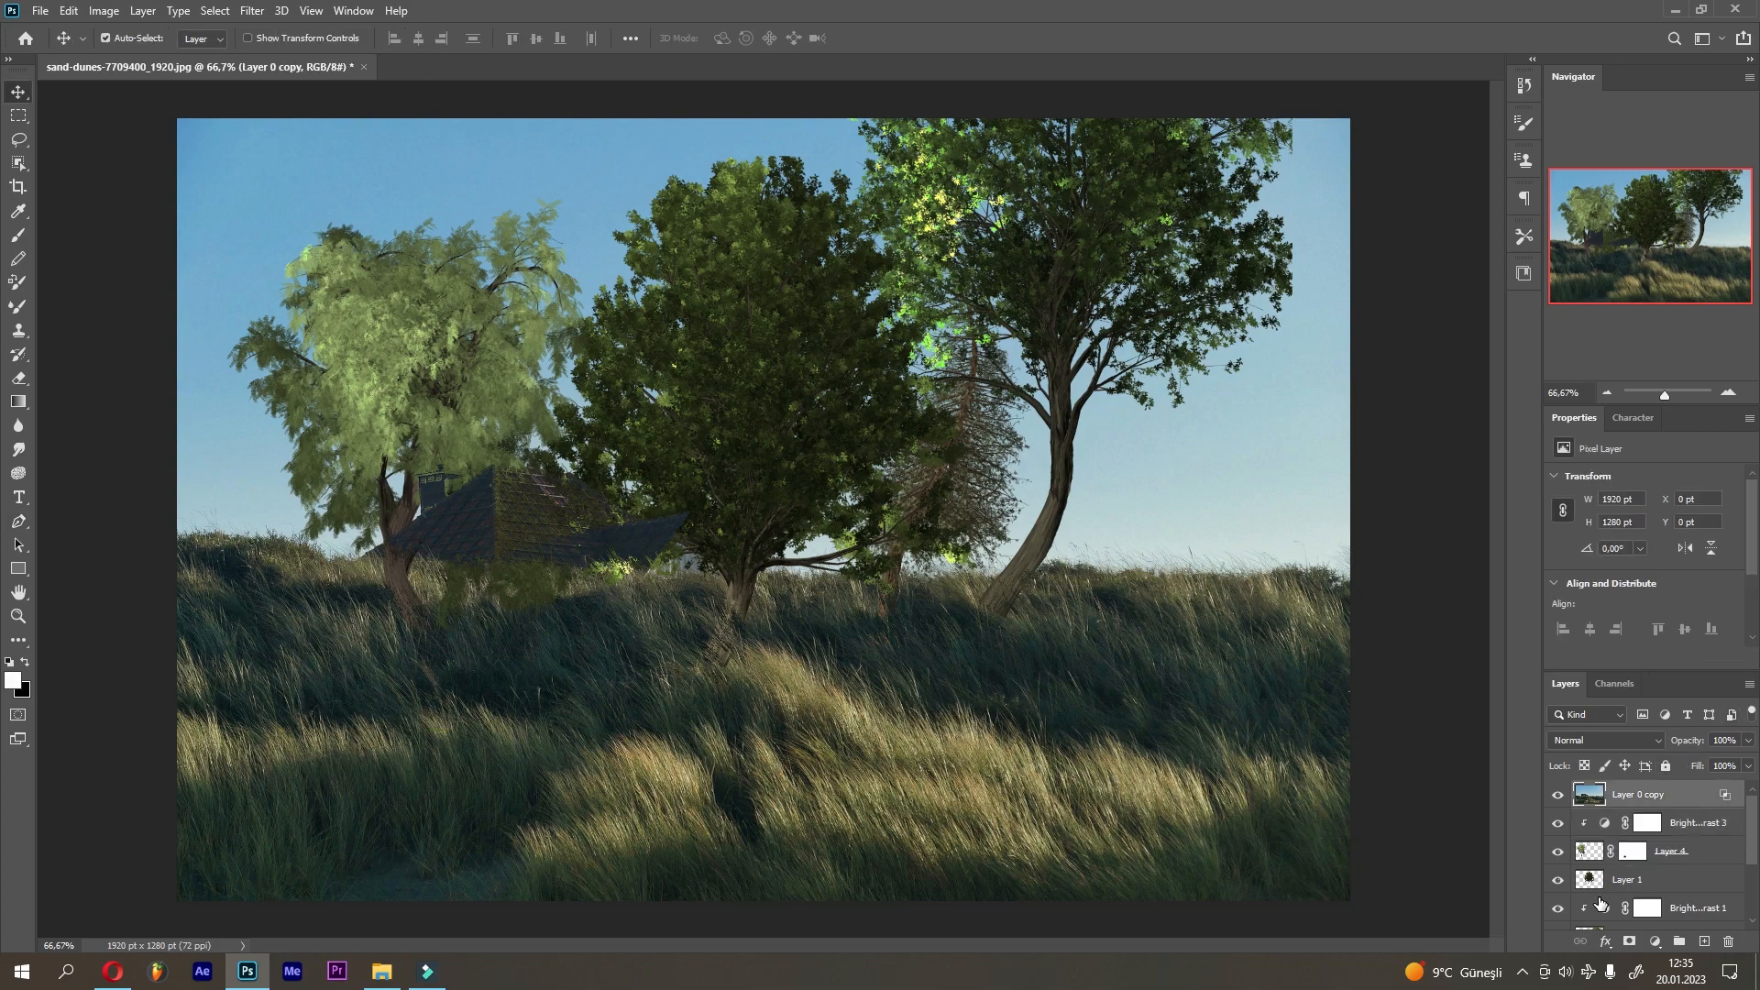
Step: Identify the Zelkova tree's layer by toggling its visibility, and add a layer mask to Layer 3
scroll(1600, 902, "down", 2)
left_click(1560, 882)
left_click(1559, 883)
left_click(1602, 885)
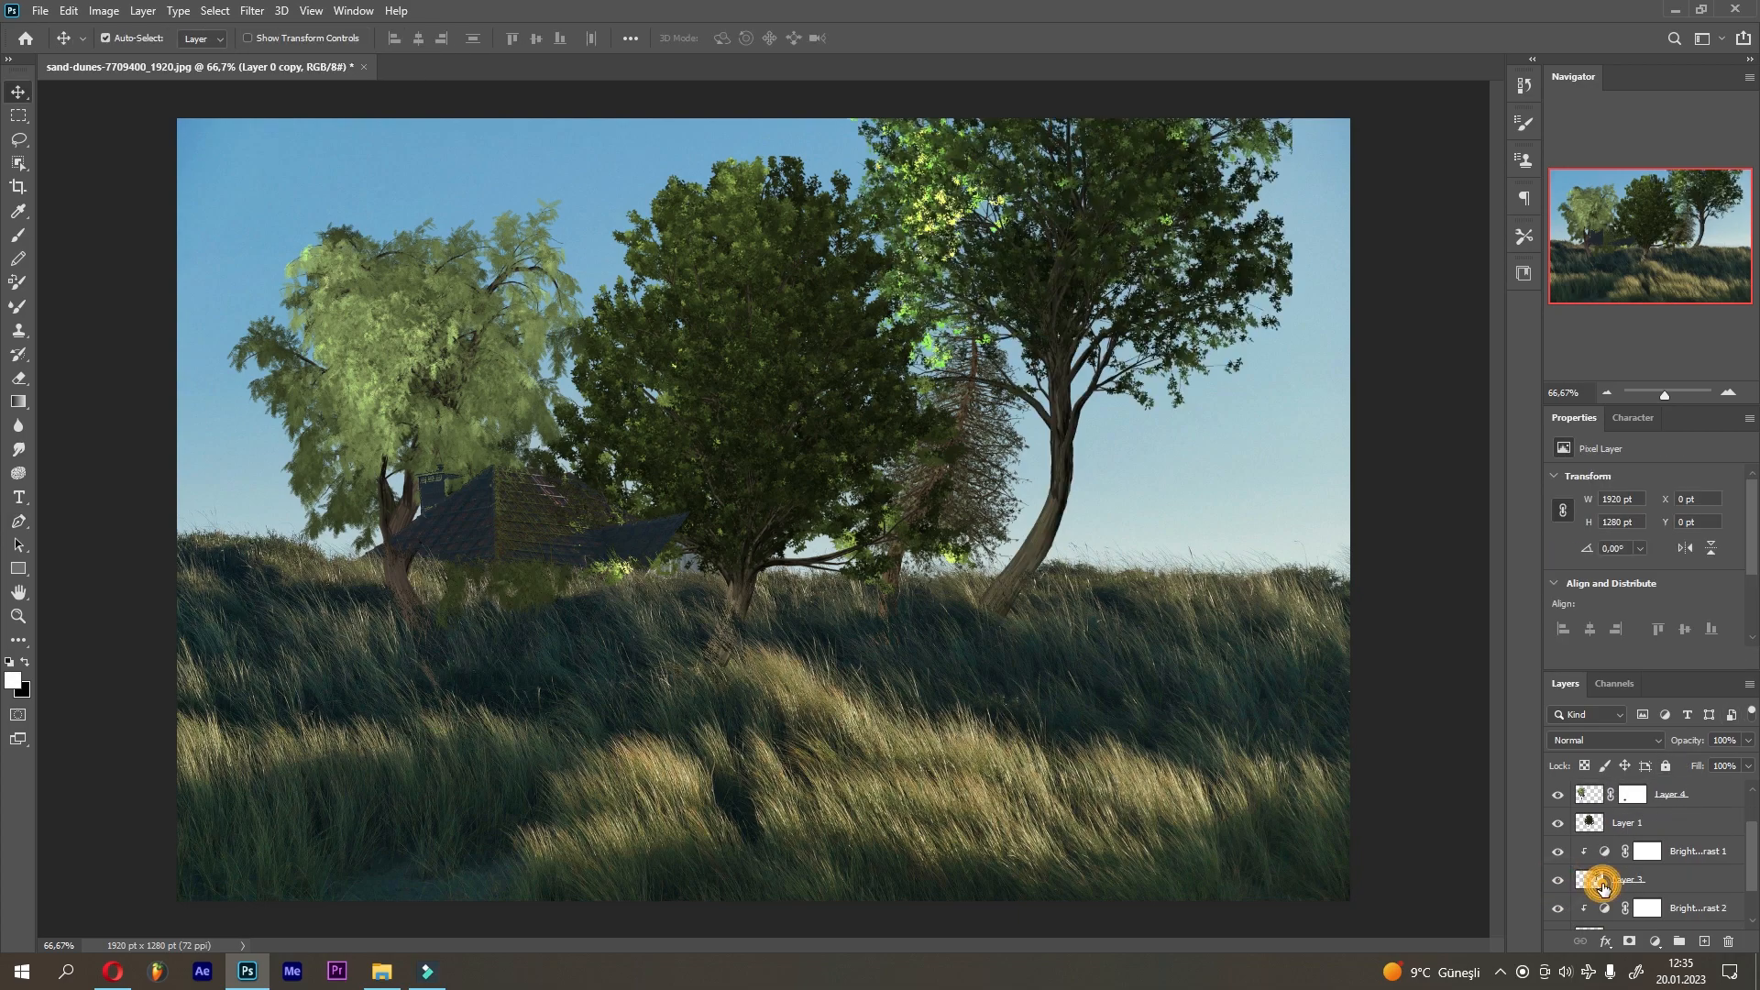
left_click(1635, 942)
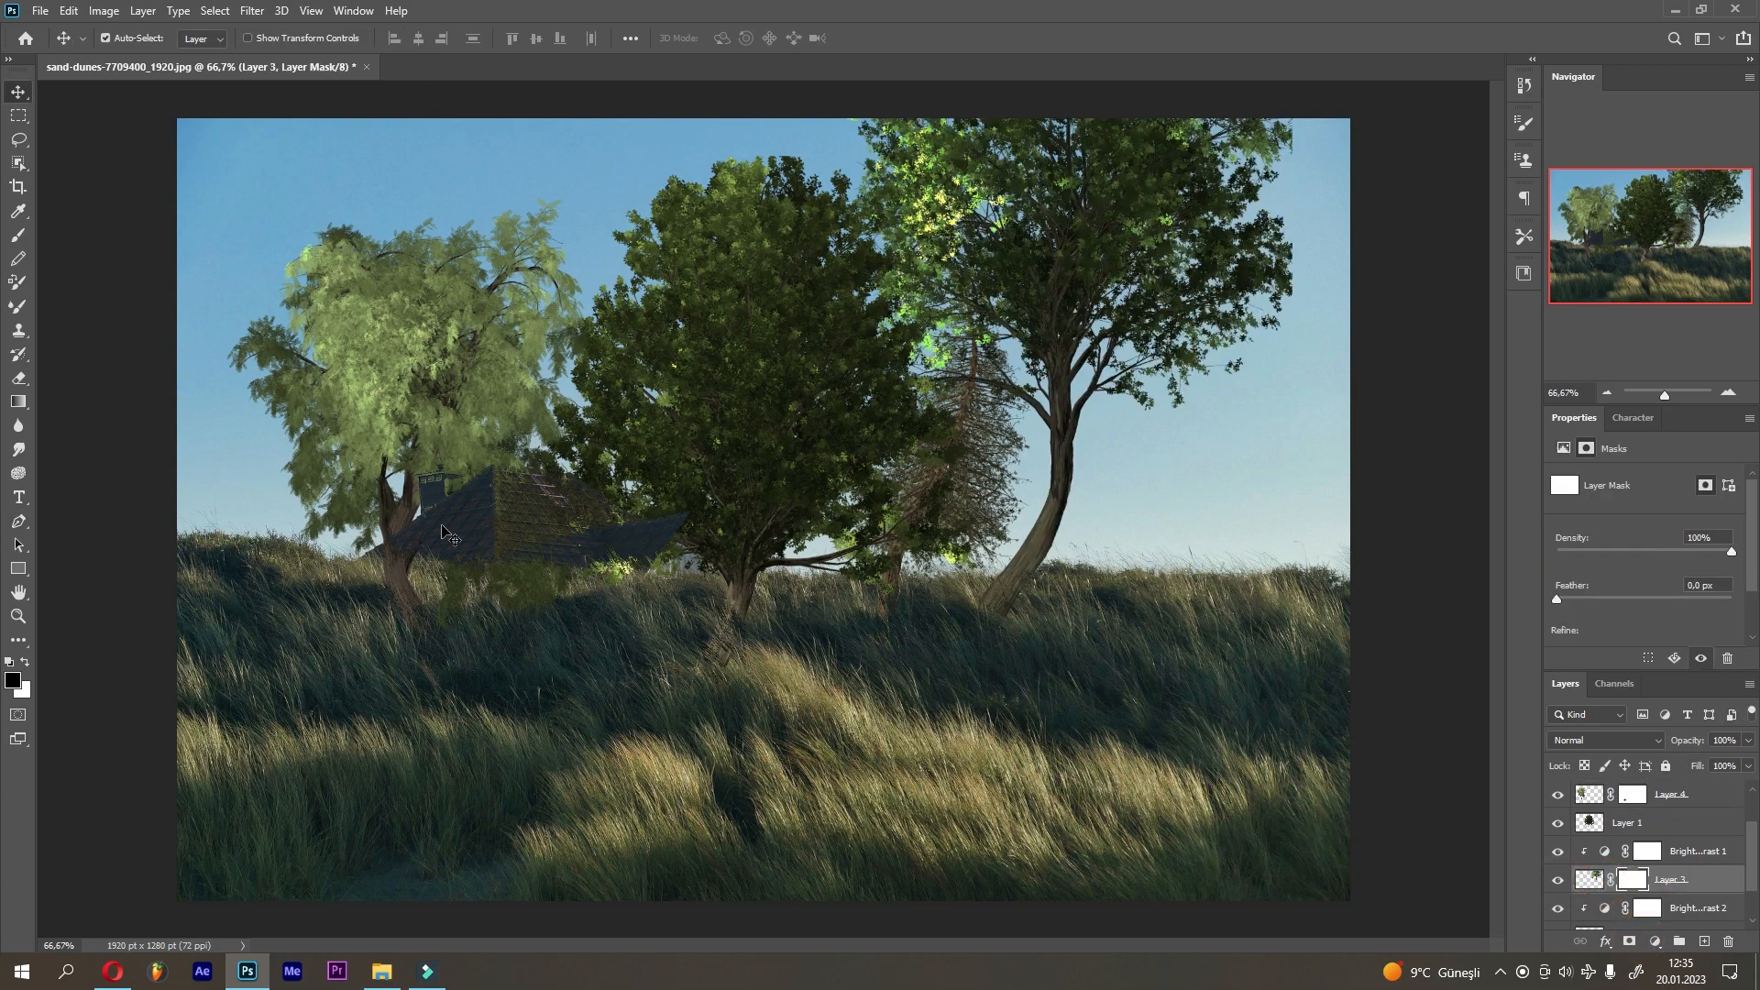
Step: Brush out the trunk base on Layer 3's mask, then add a mask to Layer 1 and hide its trunk base in the grass
left_click(19, 235)
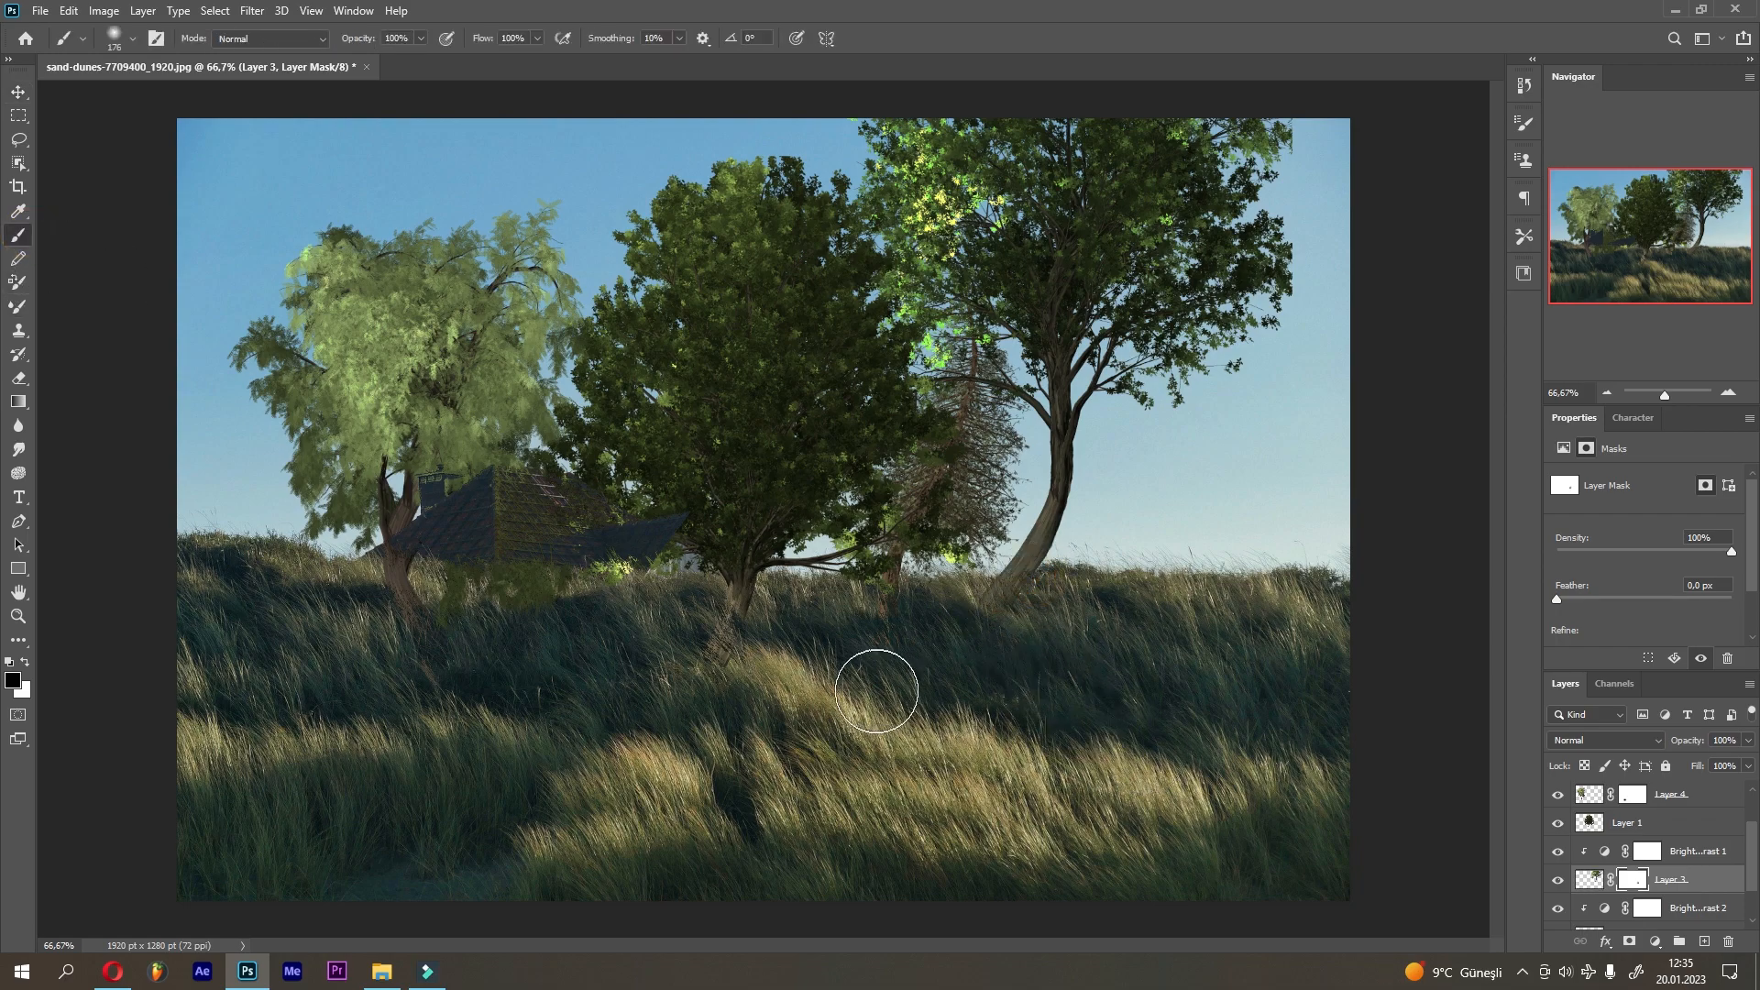
left_click(1599, 823)
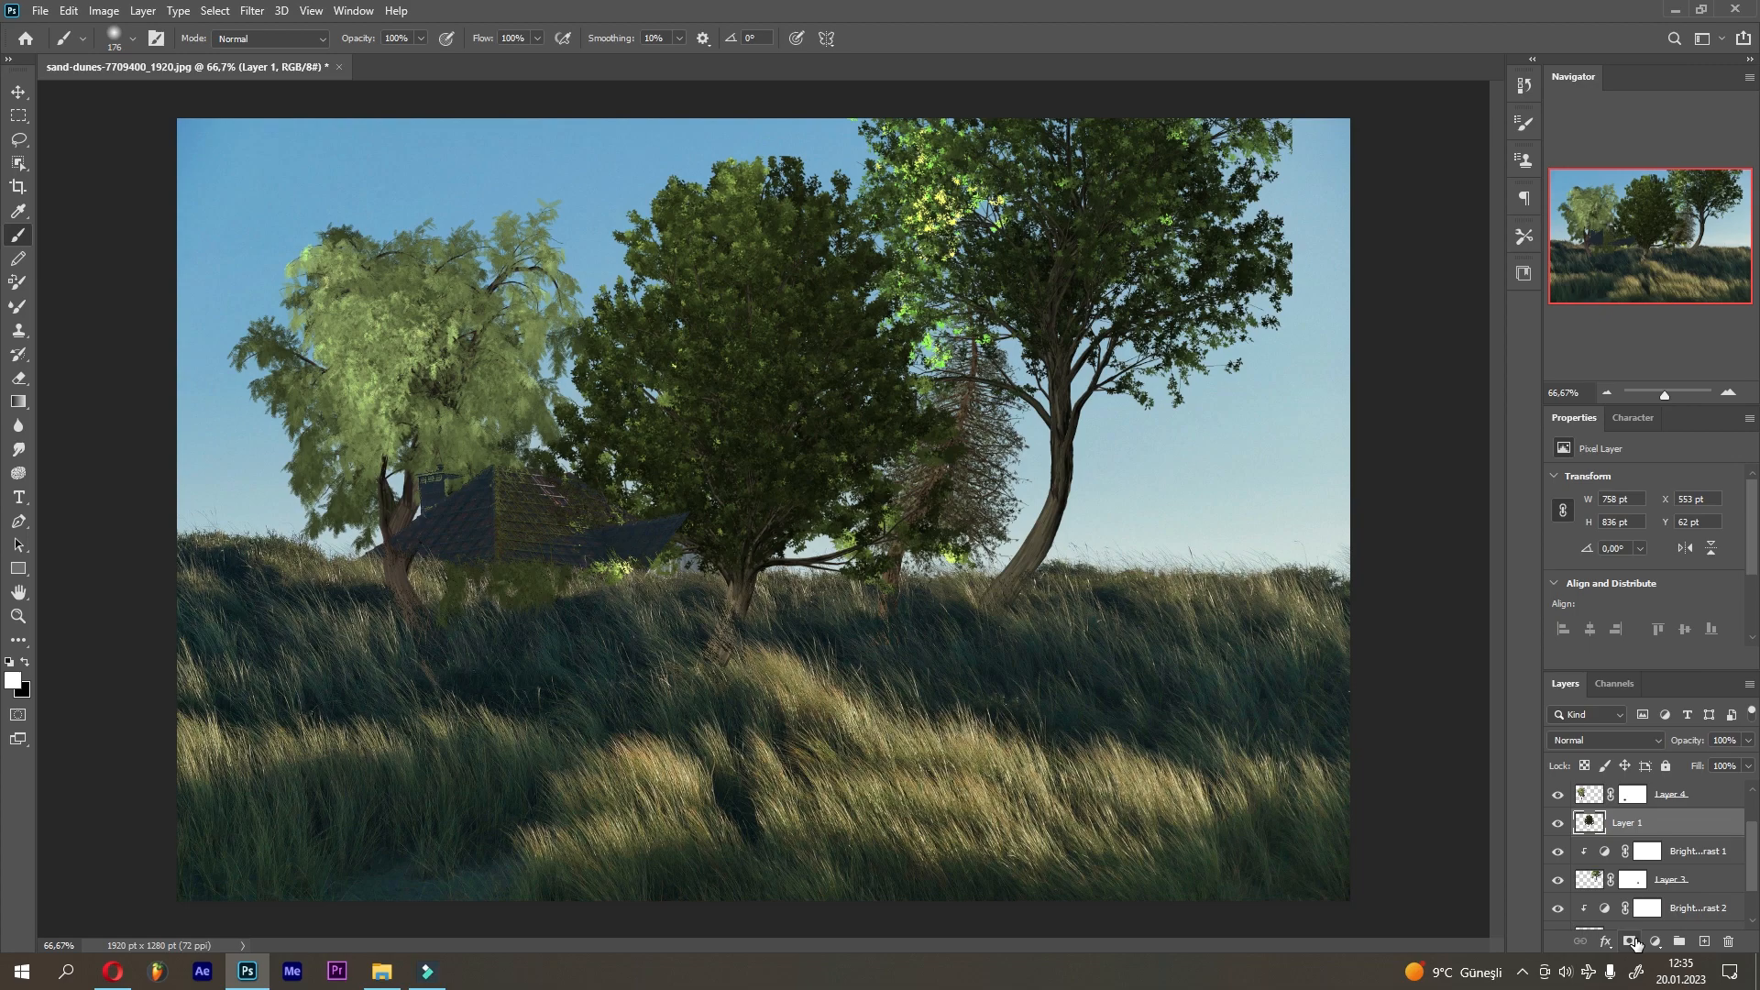
left_click(1631, 942)
left_click(1558, 823)
left_click(1558, 823)
key("x")
left_click_drag(725, 736, 708, 670)
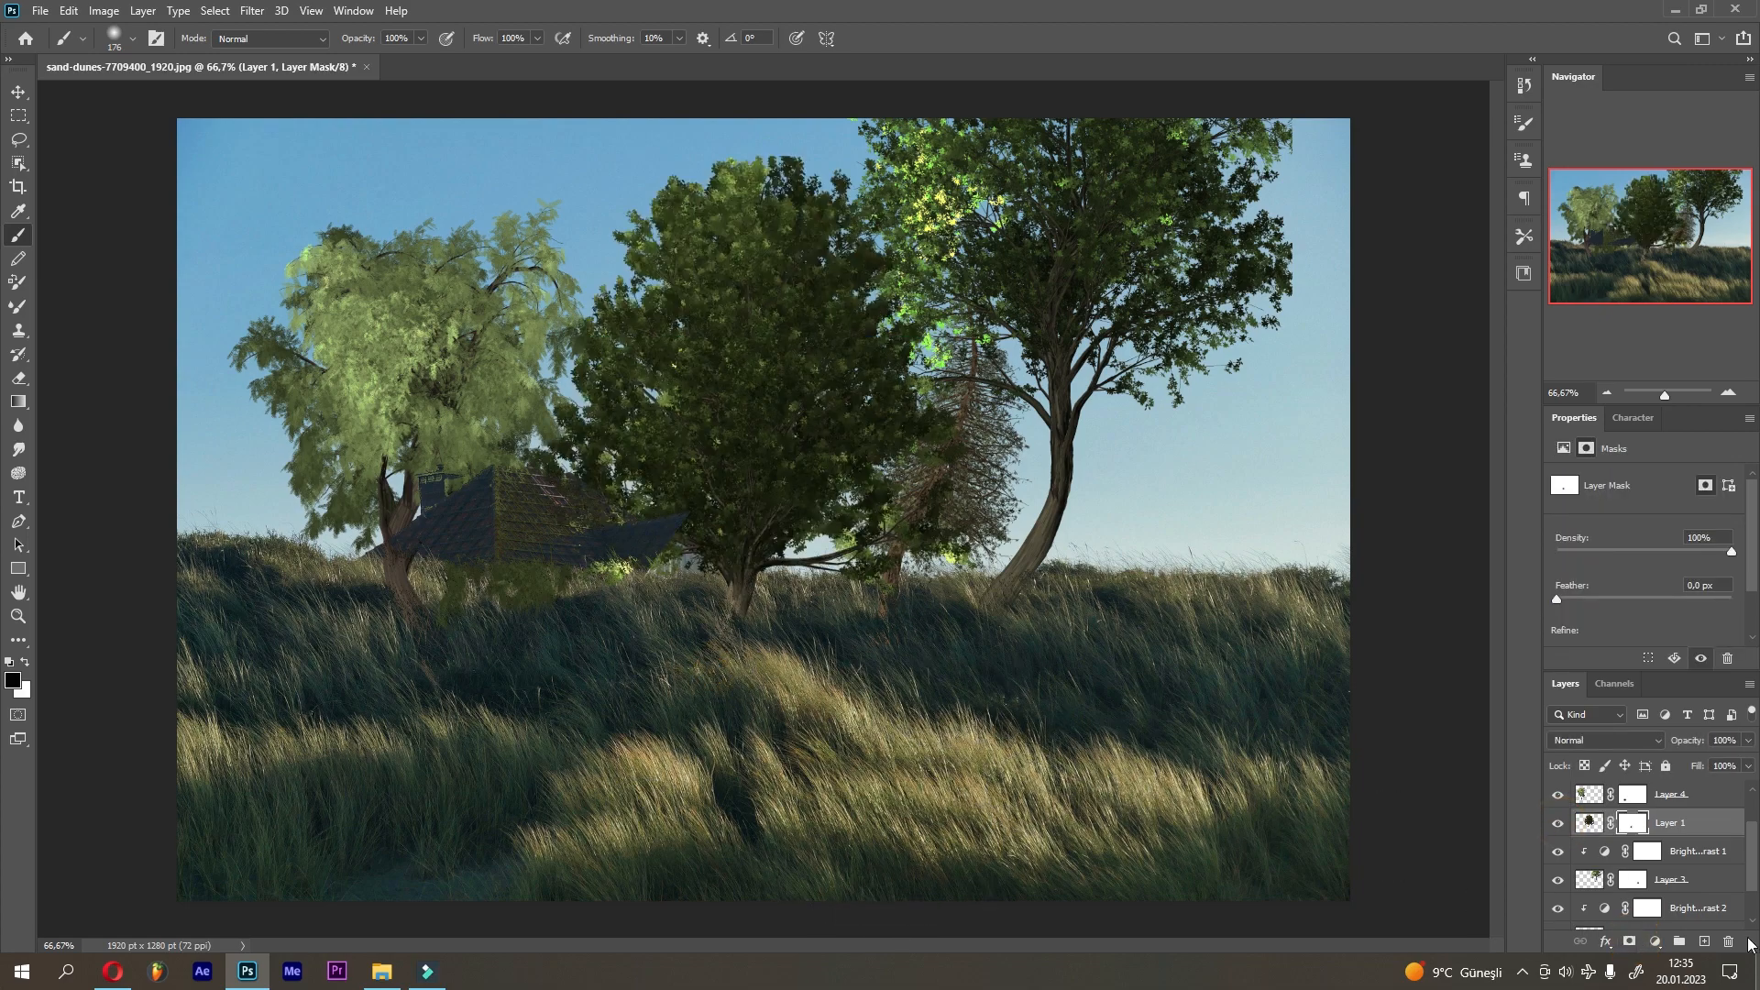
Step: Add a layer mask to Layer 2
scroll(1650, 852, "down", 2)
left_click(1600, 886)
left_click(1631, 943)
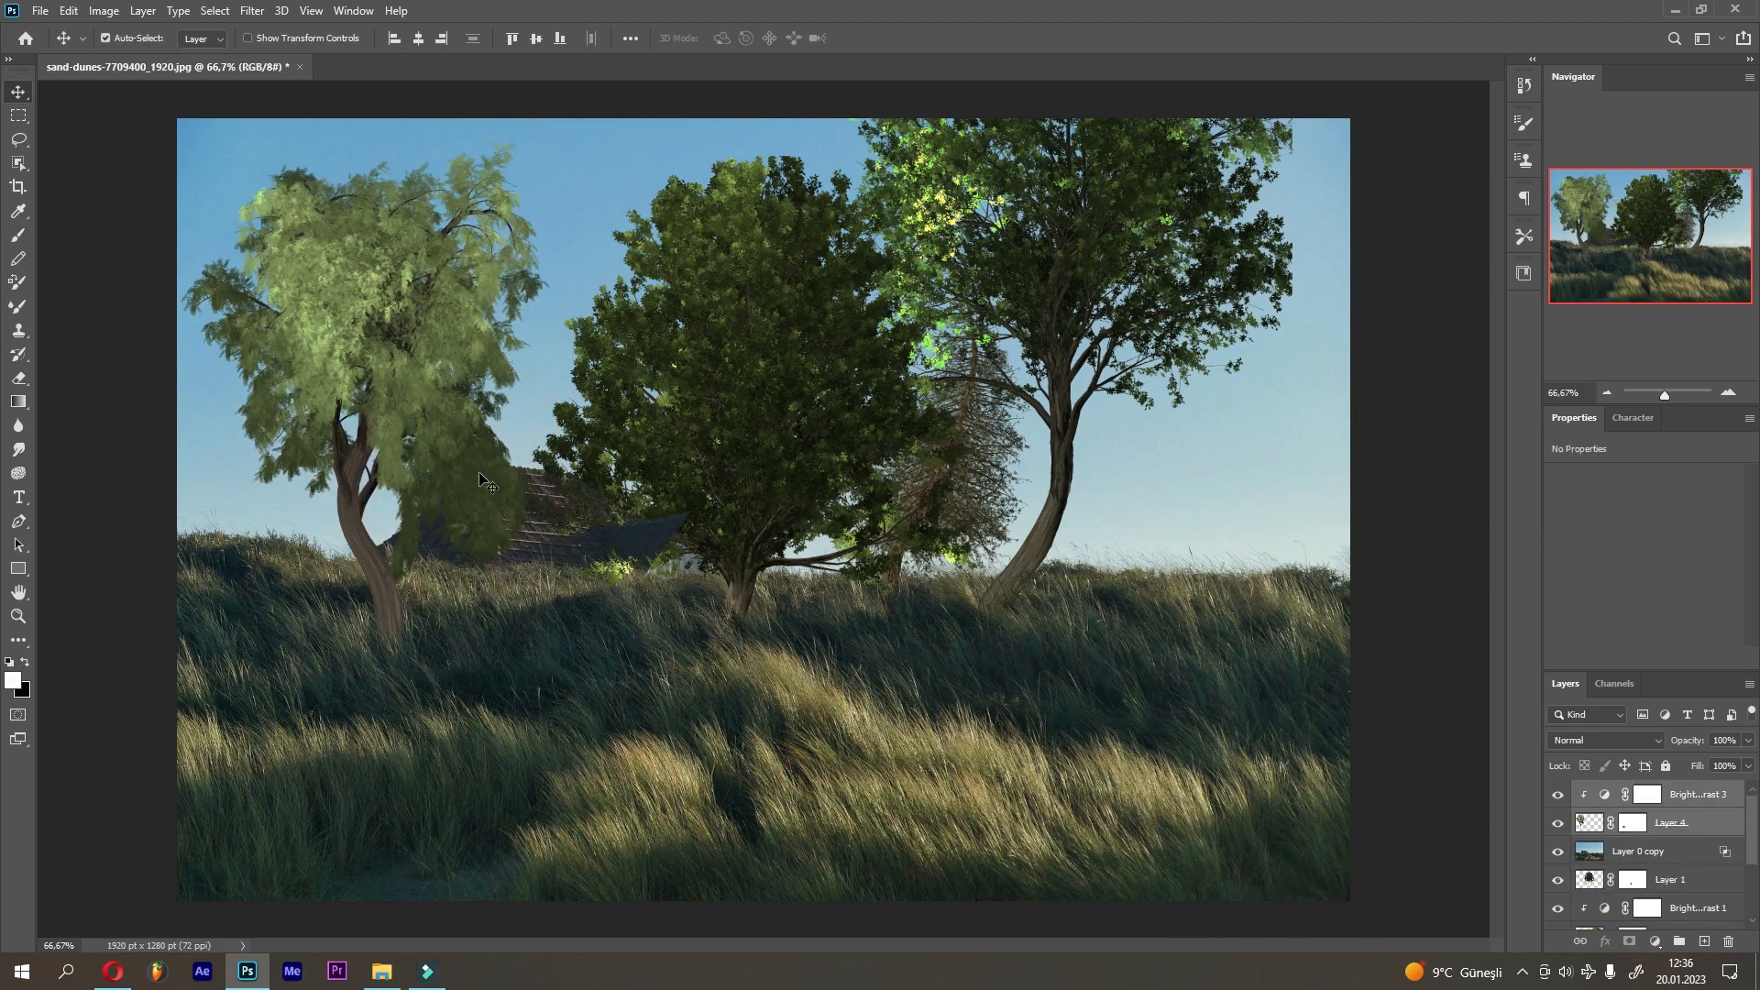
Step: Set the Brightness/Contrast adjustment clipped to Layer 4 to brightness -62 and contrast -14
left_click(1607, 796)
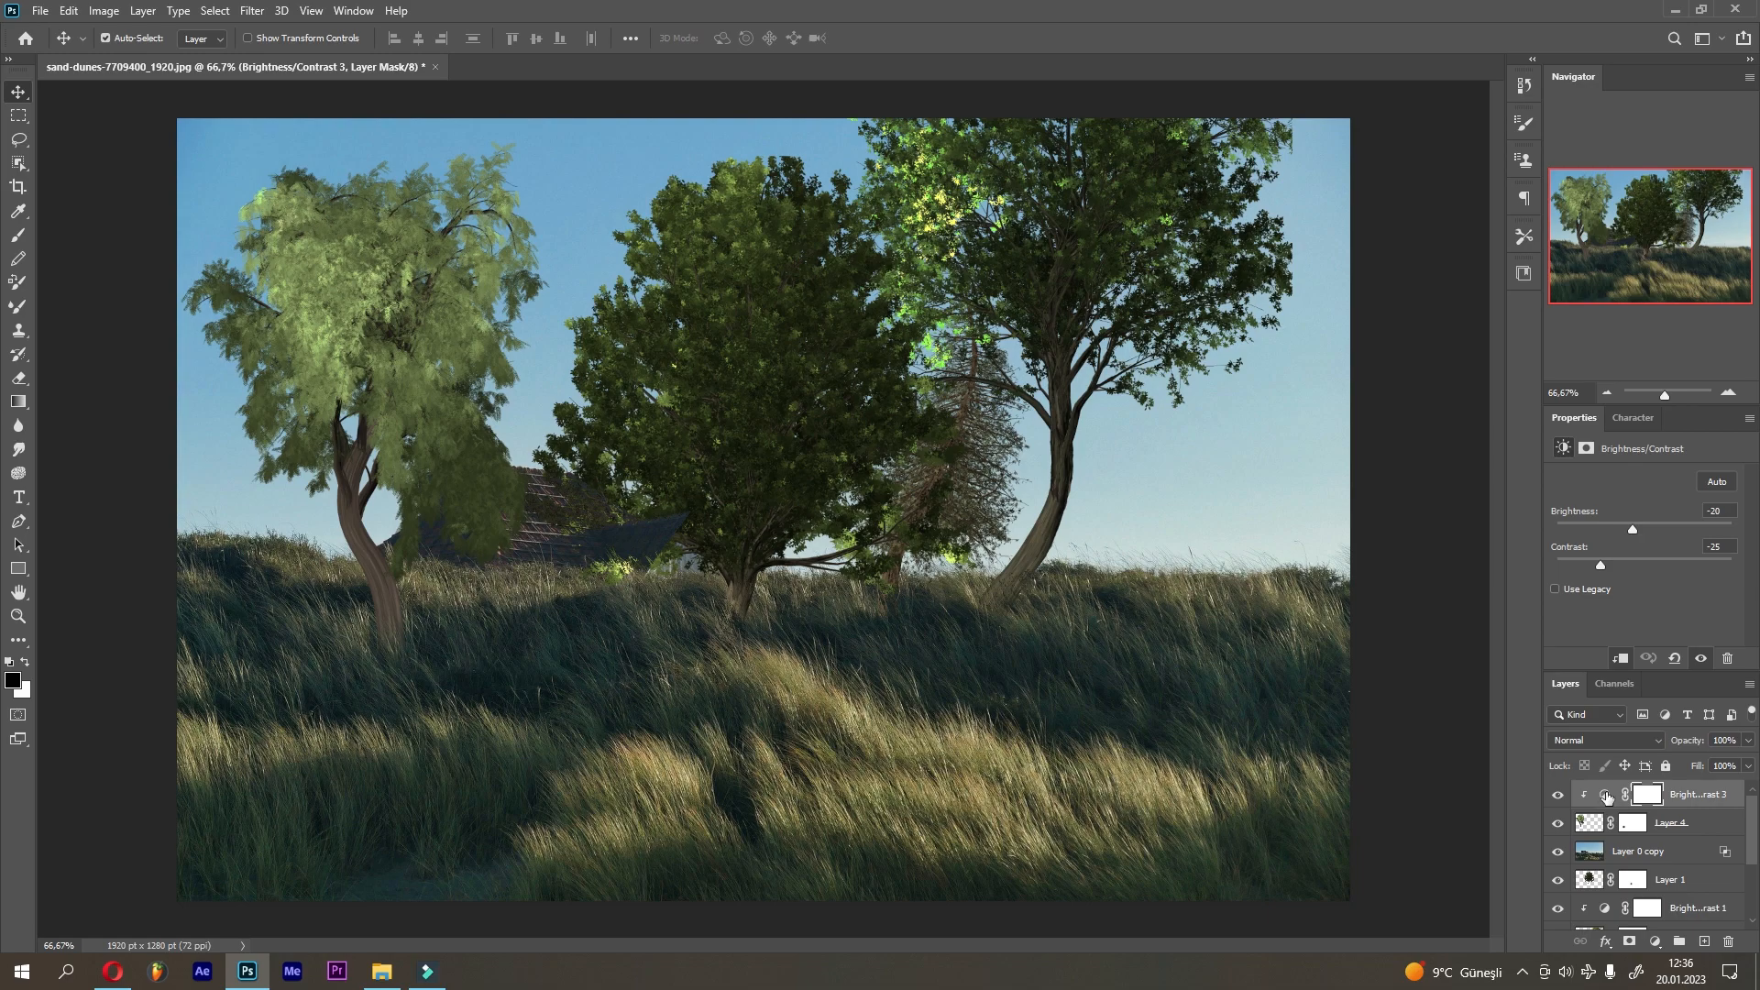
mouse_move(1637, 529)
left_mouse_down()
mouse_move(1599, 527)
mouse_move(1627, 528)
mouse_move(1610, 533)
mouse_move(1620, 560)
left_mouse_up()
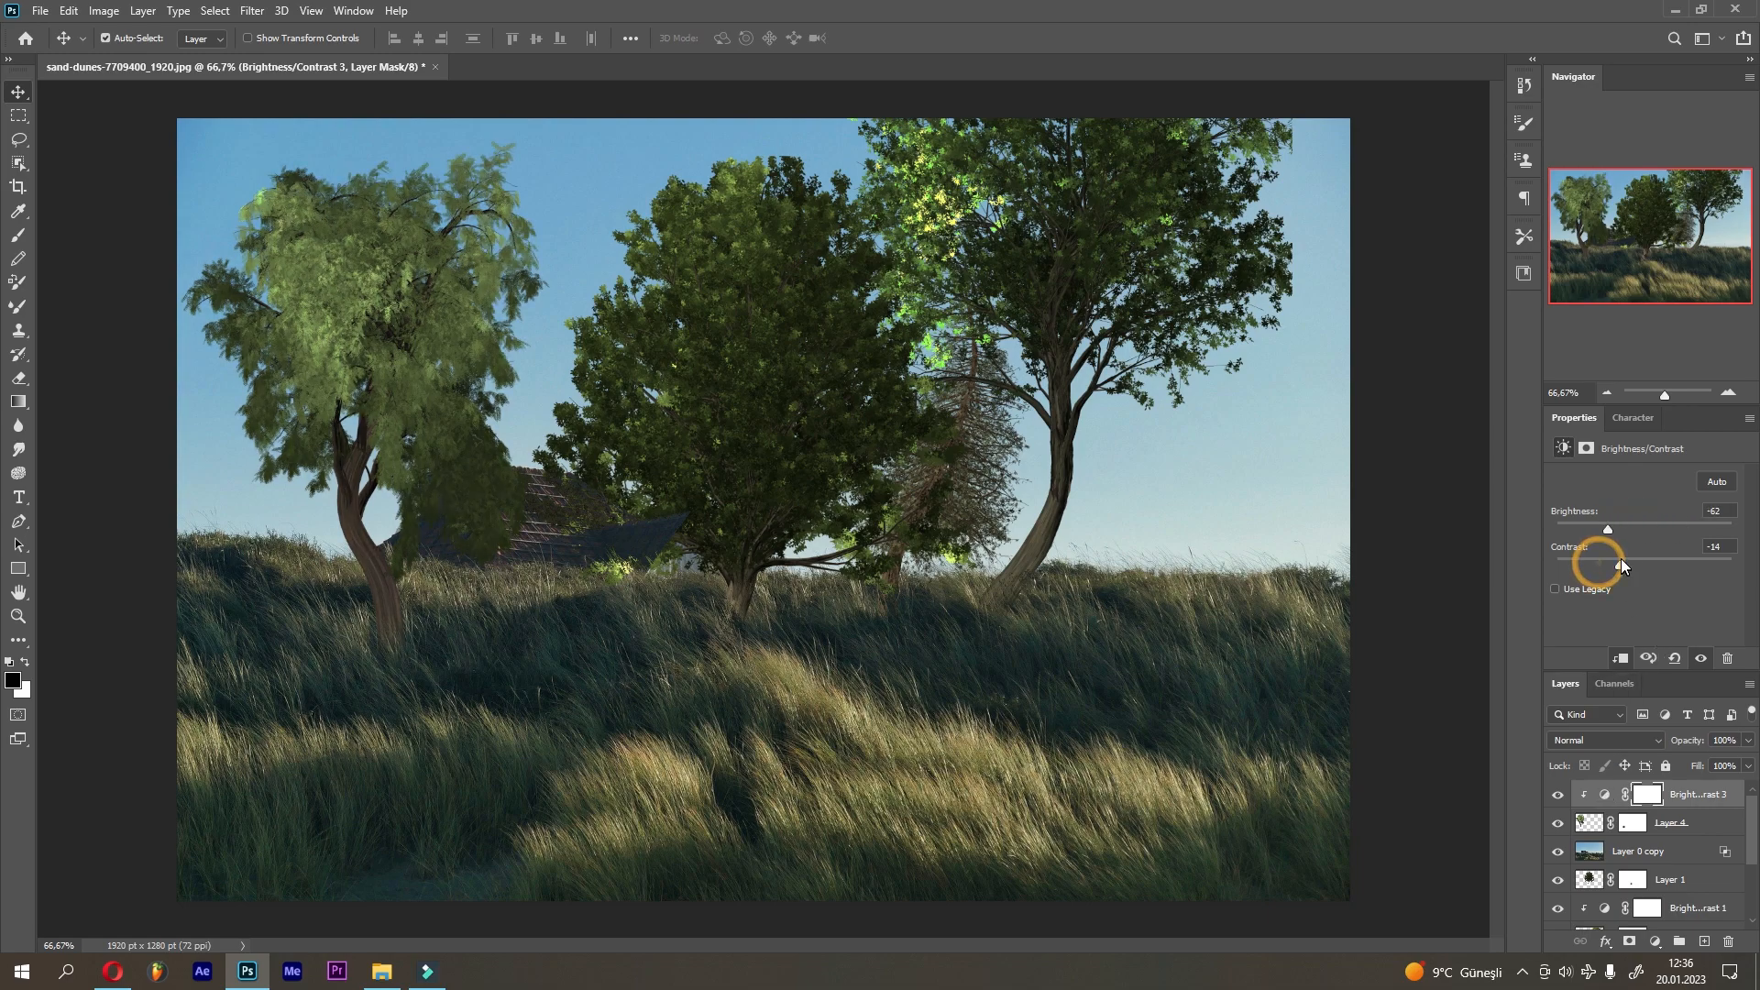
Step: Apply the Camera Raw Filter to Layer 4 with texture -29, clarity -26, vibrance +24 and saturation +9
left_click(1590, 822)
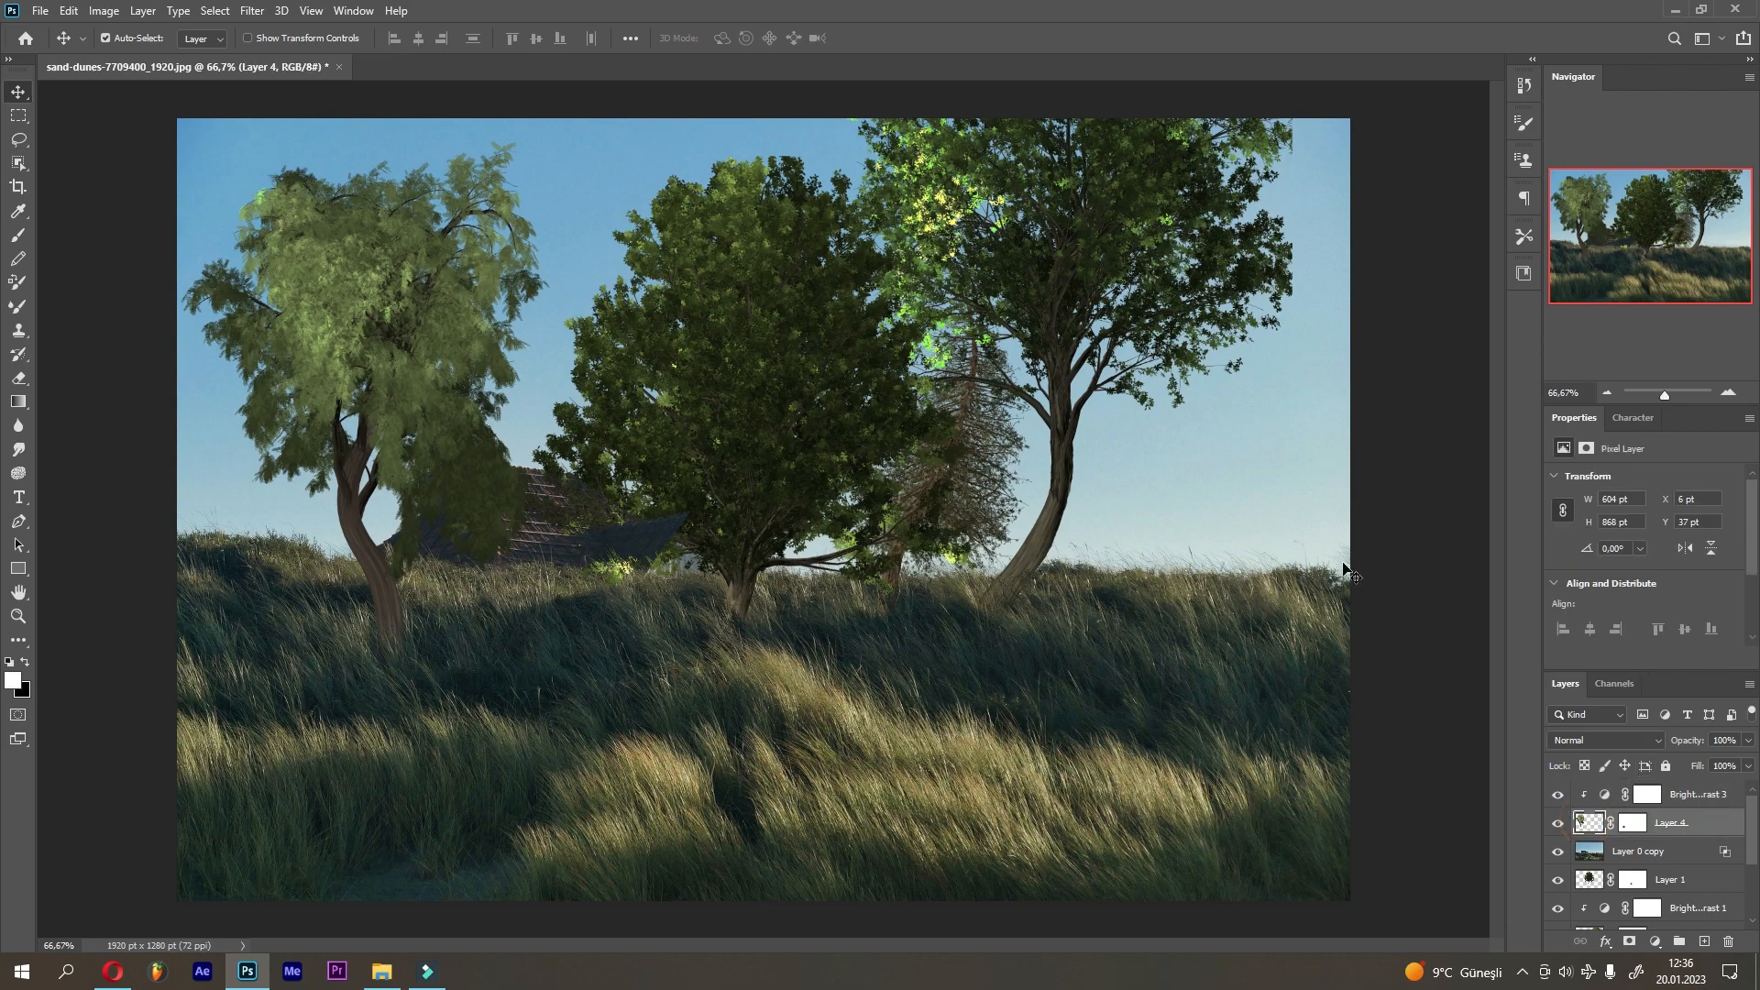
left_click(252, 10)
left_click(277, 117)
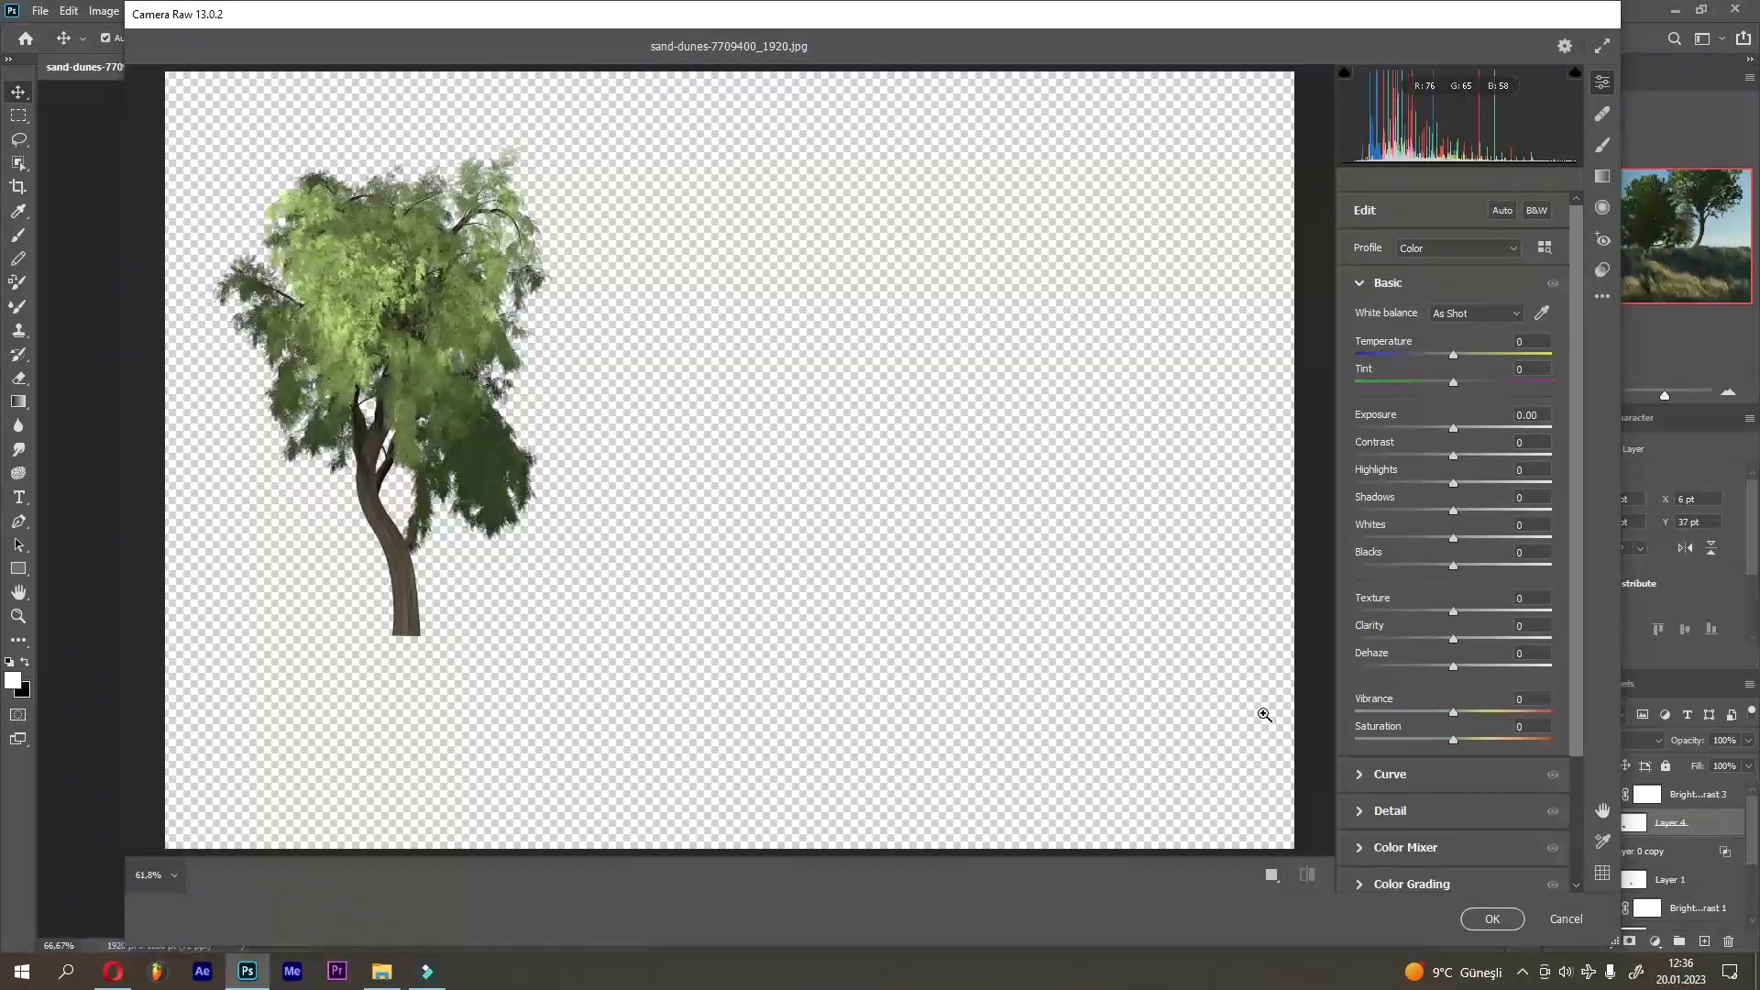
left_click_drag(1452, 612, 1426, 639)
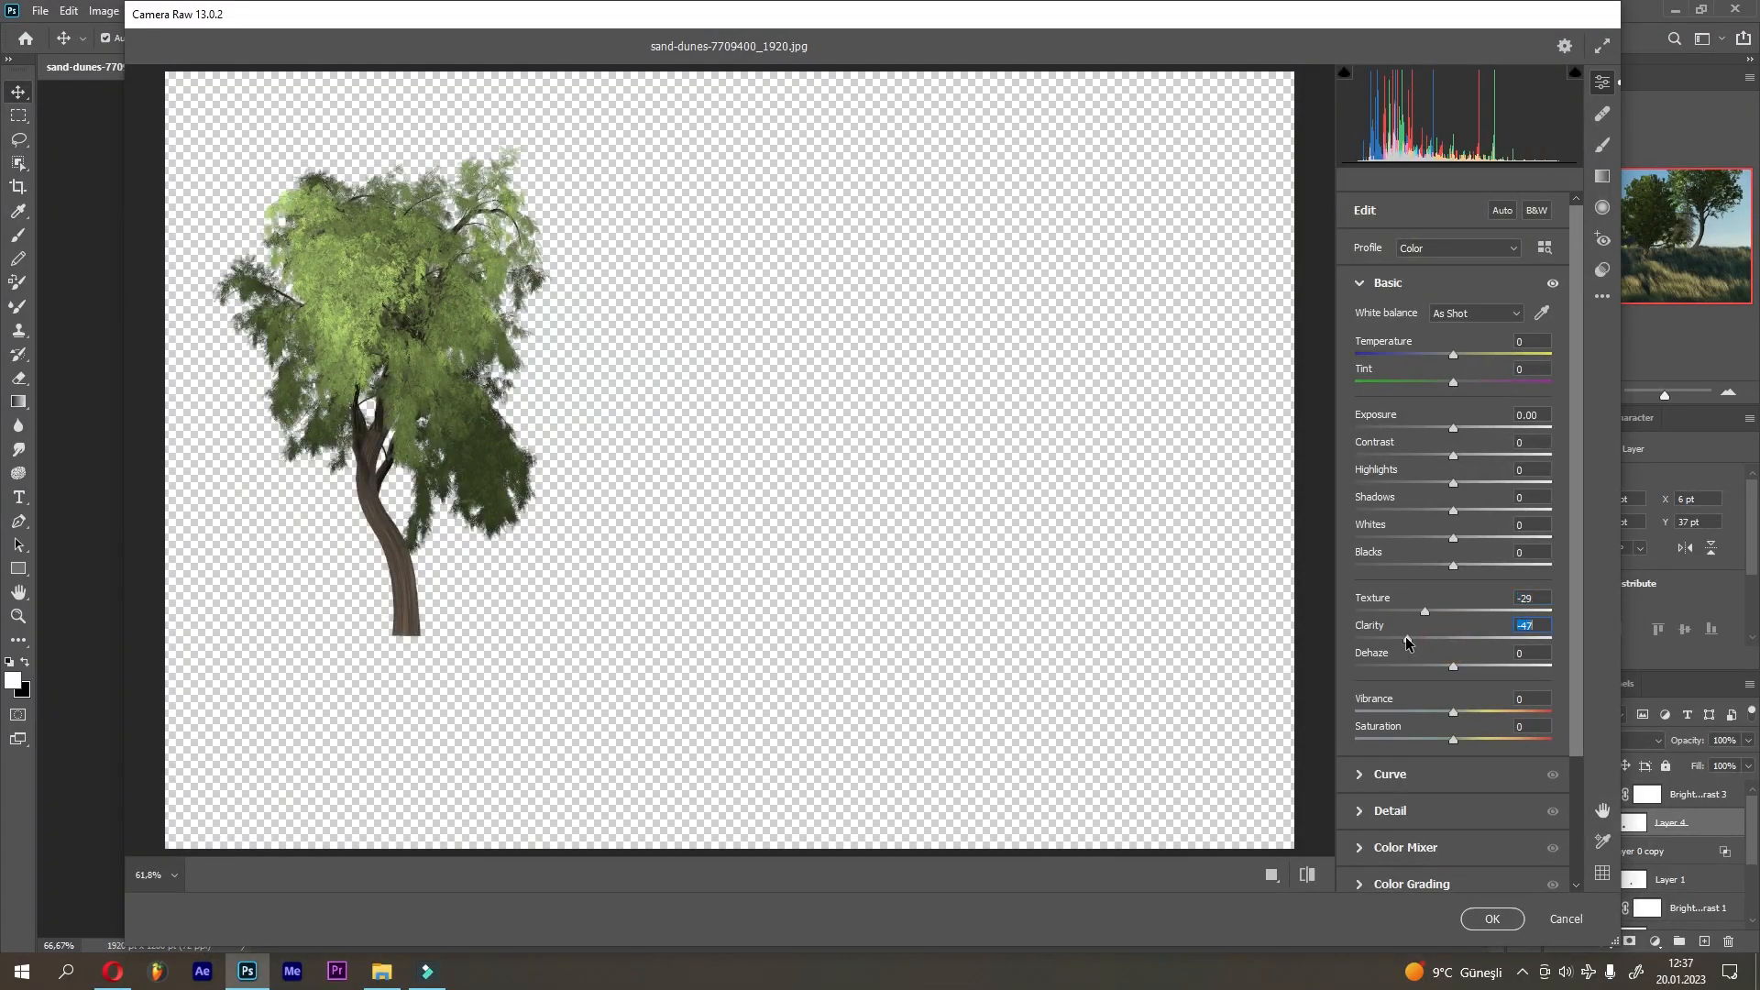
mouse_move(1453, 713)
left_mouse_down()
mouse_move(1477, 712)
mouse_move(1462, 738)
left_mouse_up()
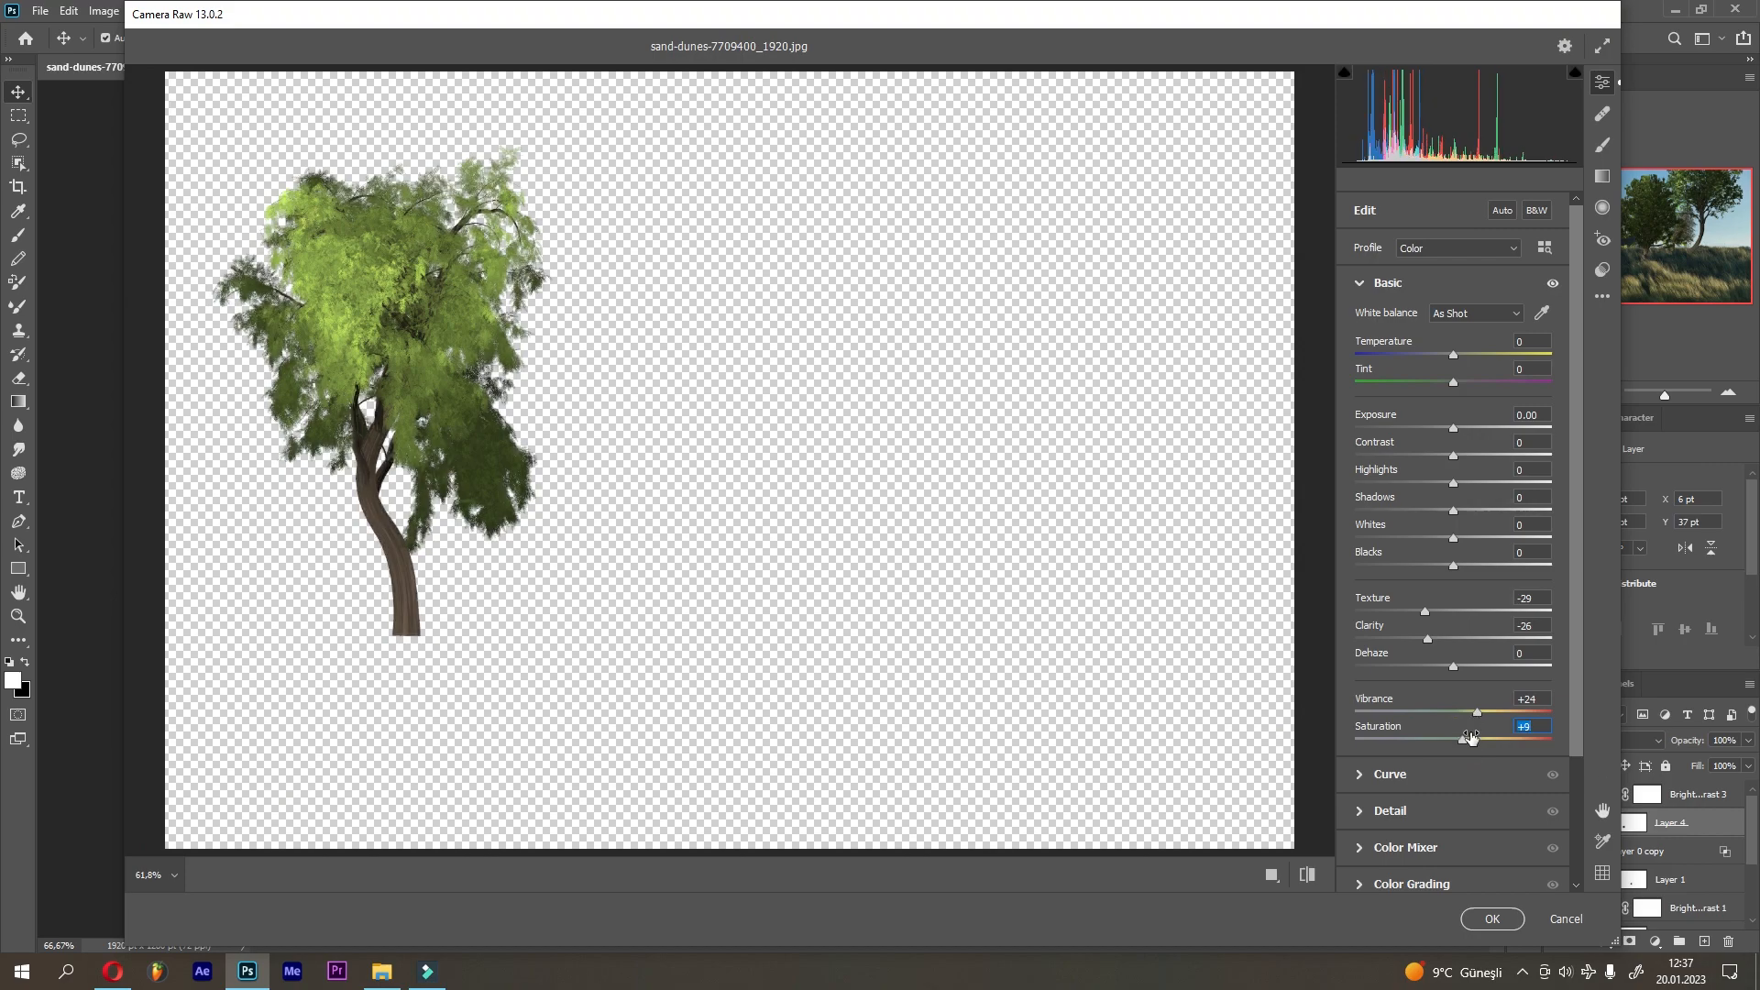
left_click(1490, 918)
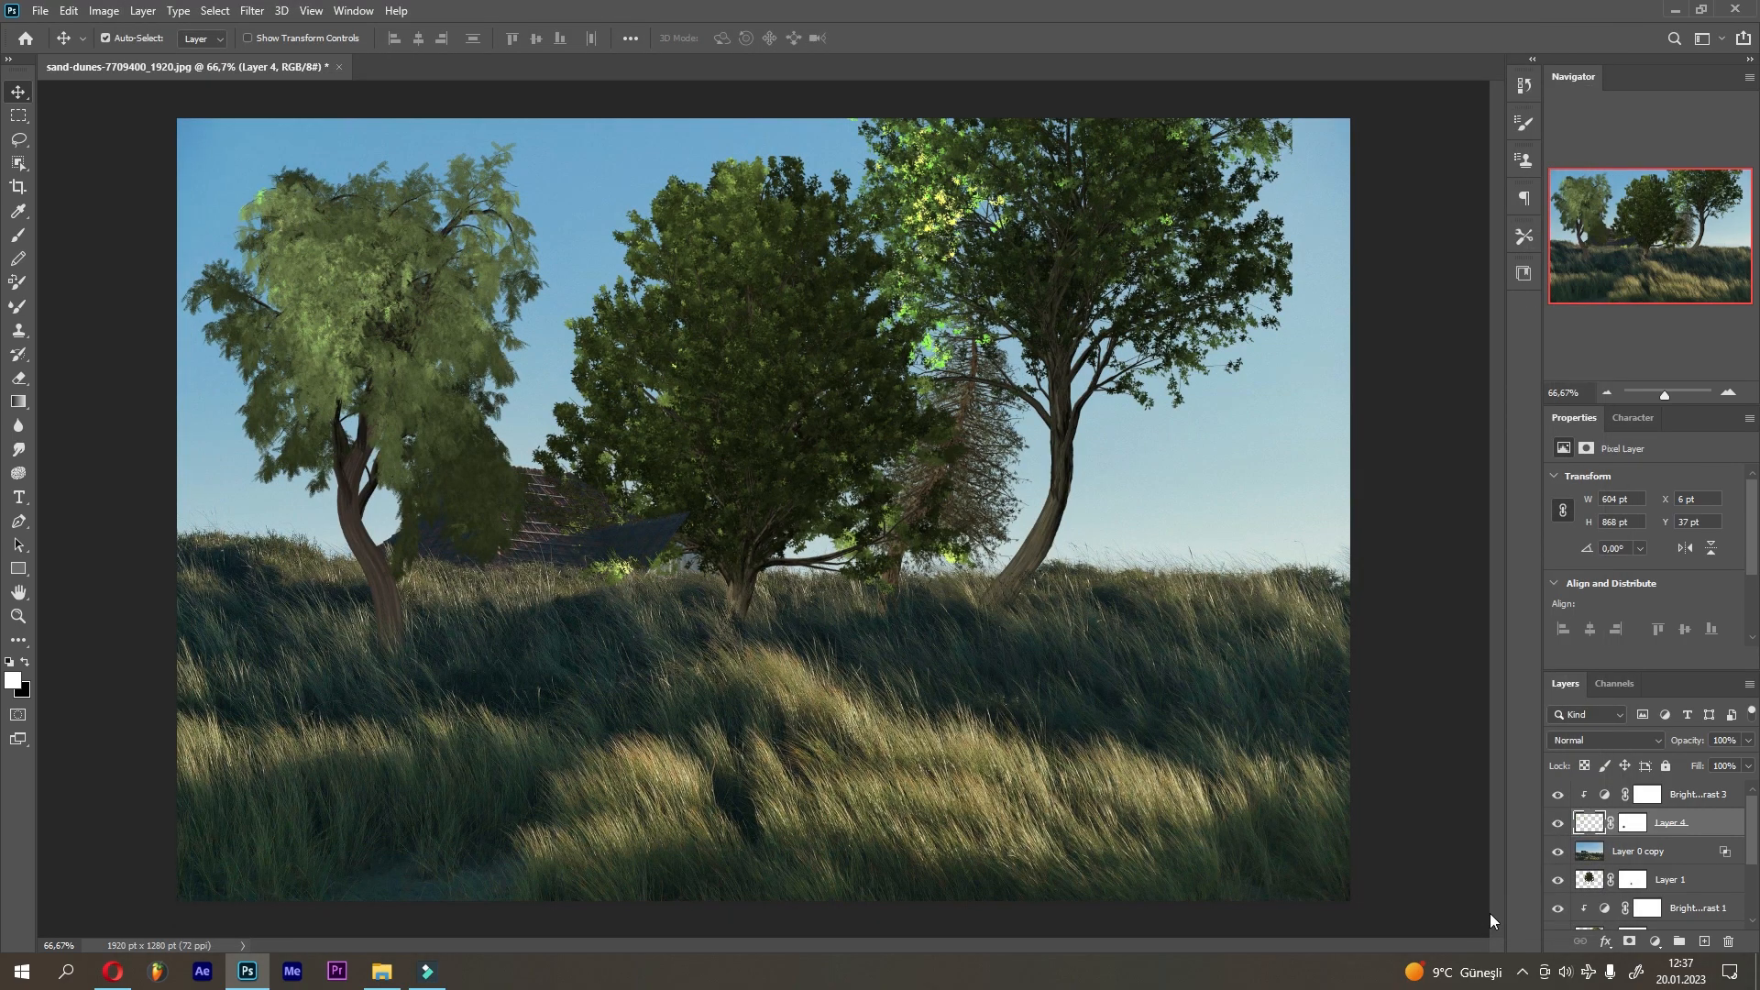
Step: Darken and flatten the Layer 4 tree by setting its clipped Brightness/Contrast adjustment to brightness -84 and contrast -37
left_click(1602, 797)
left_click_drag(1608, 527, 1610, 565)
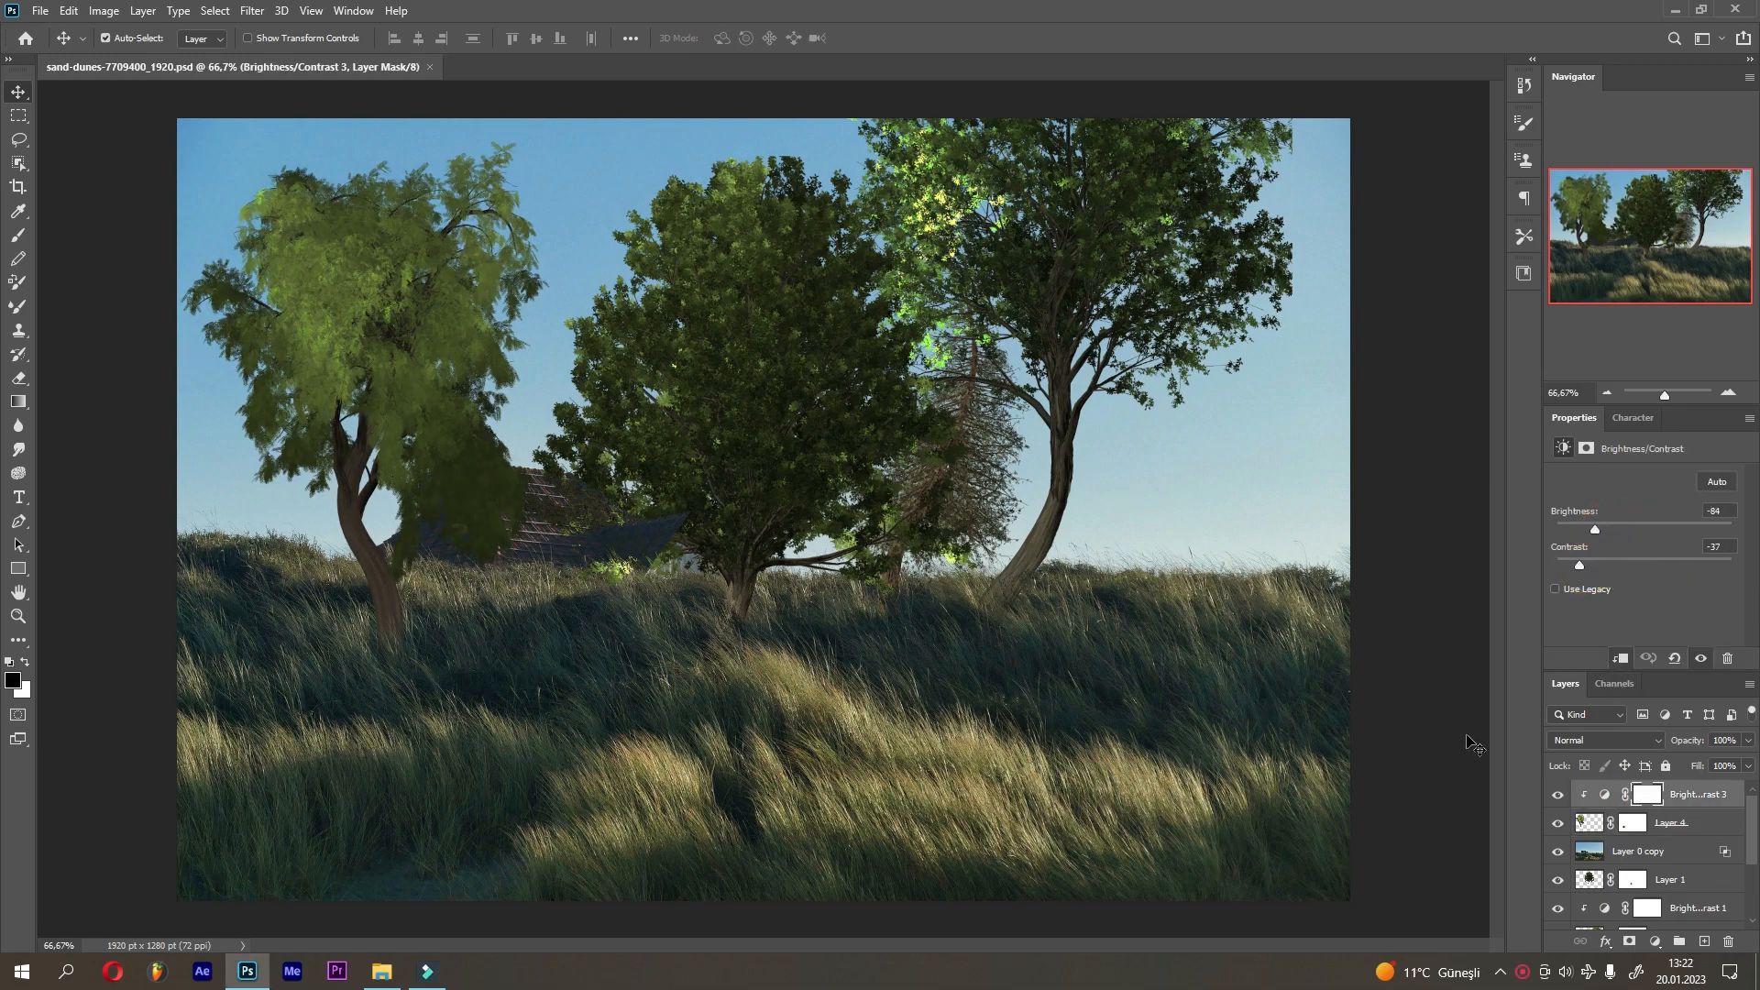
Step: Convert the background photo on Layer 0 to a smart object
scroll(1649, 862, "down", 5)
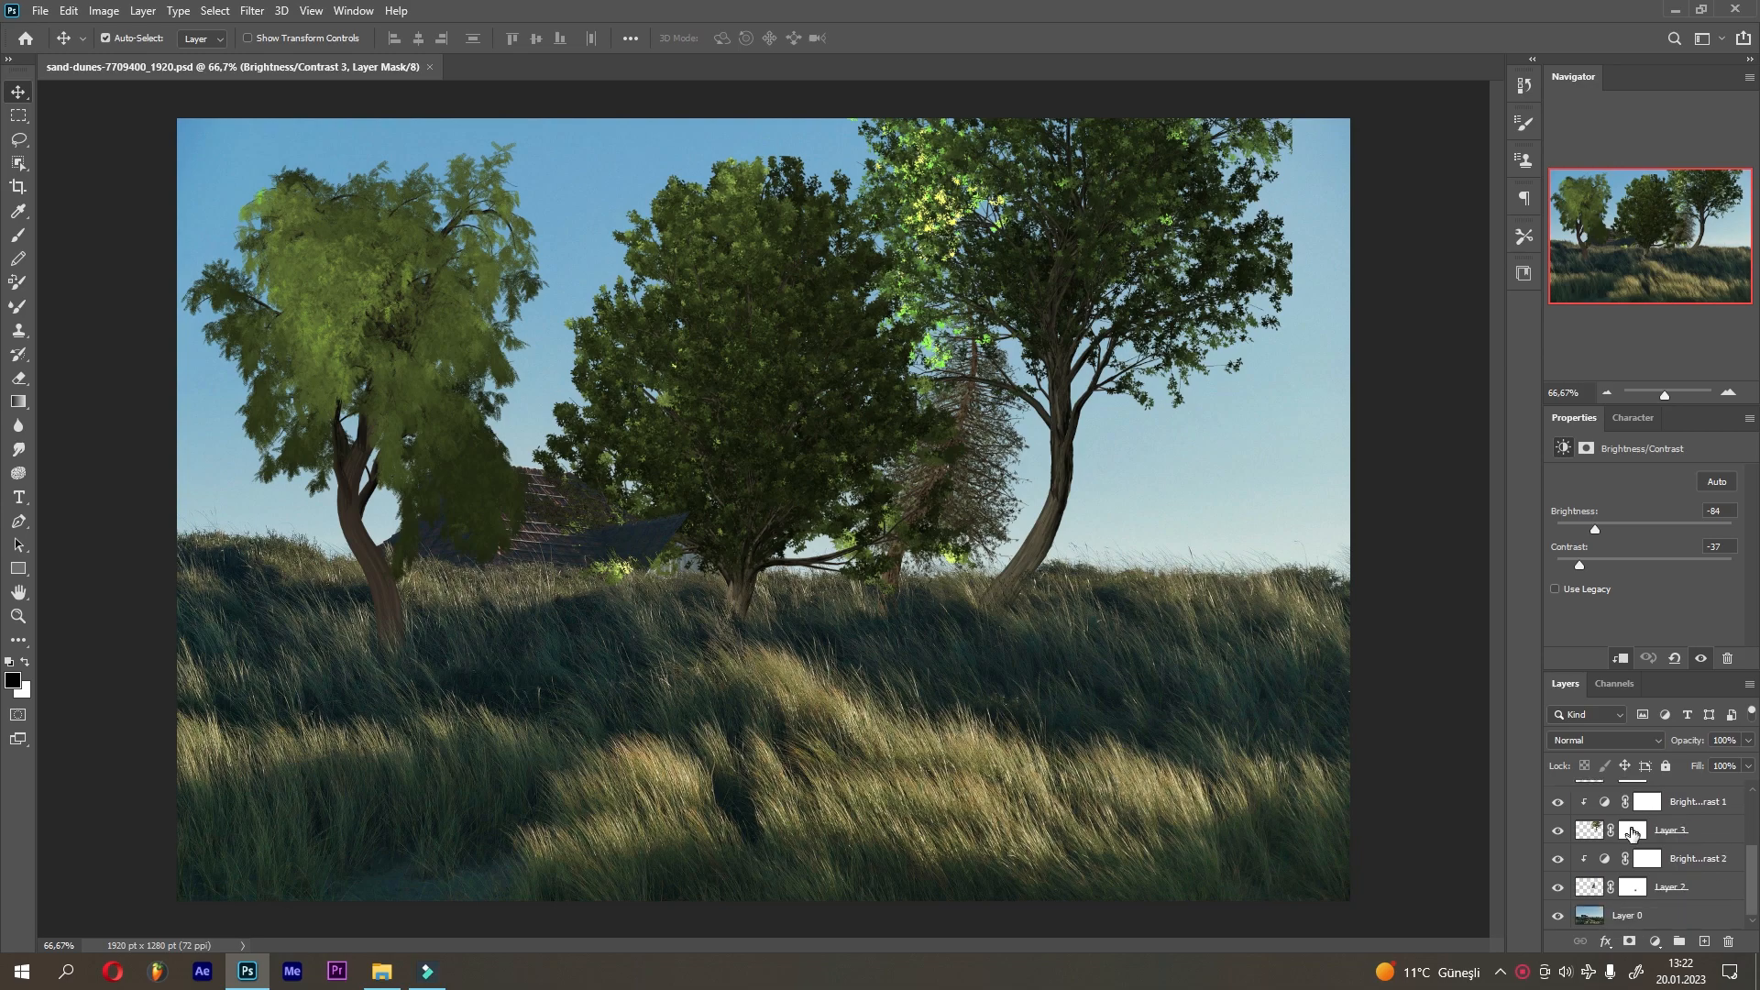
left_click(1662, 914)
right_click(1661, 915)
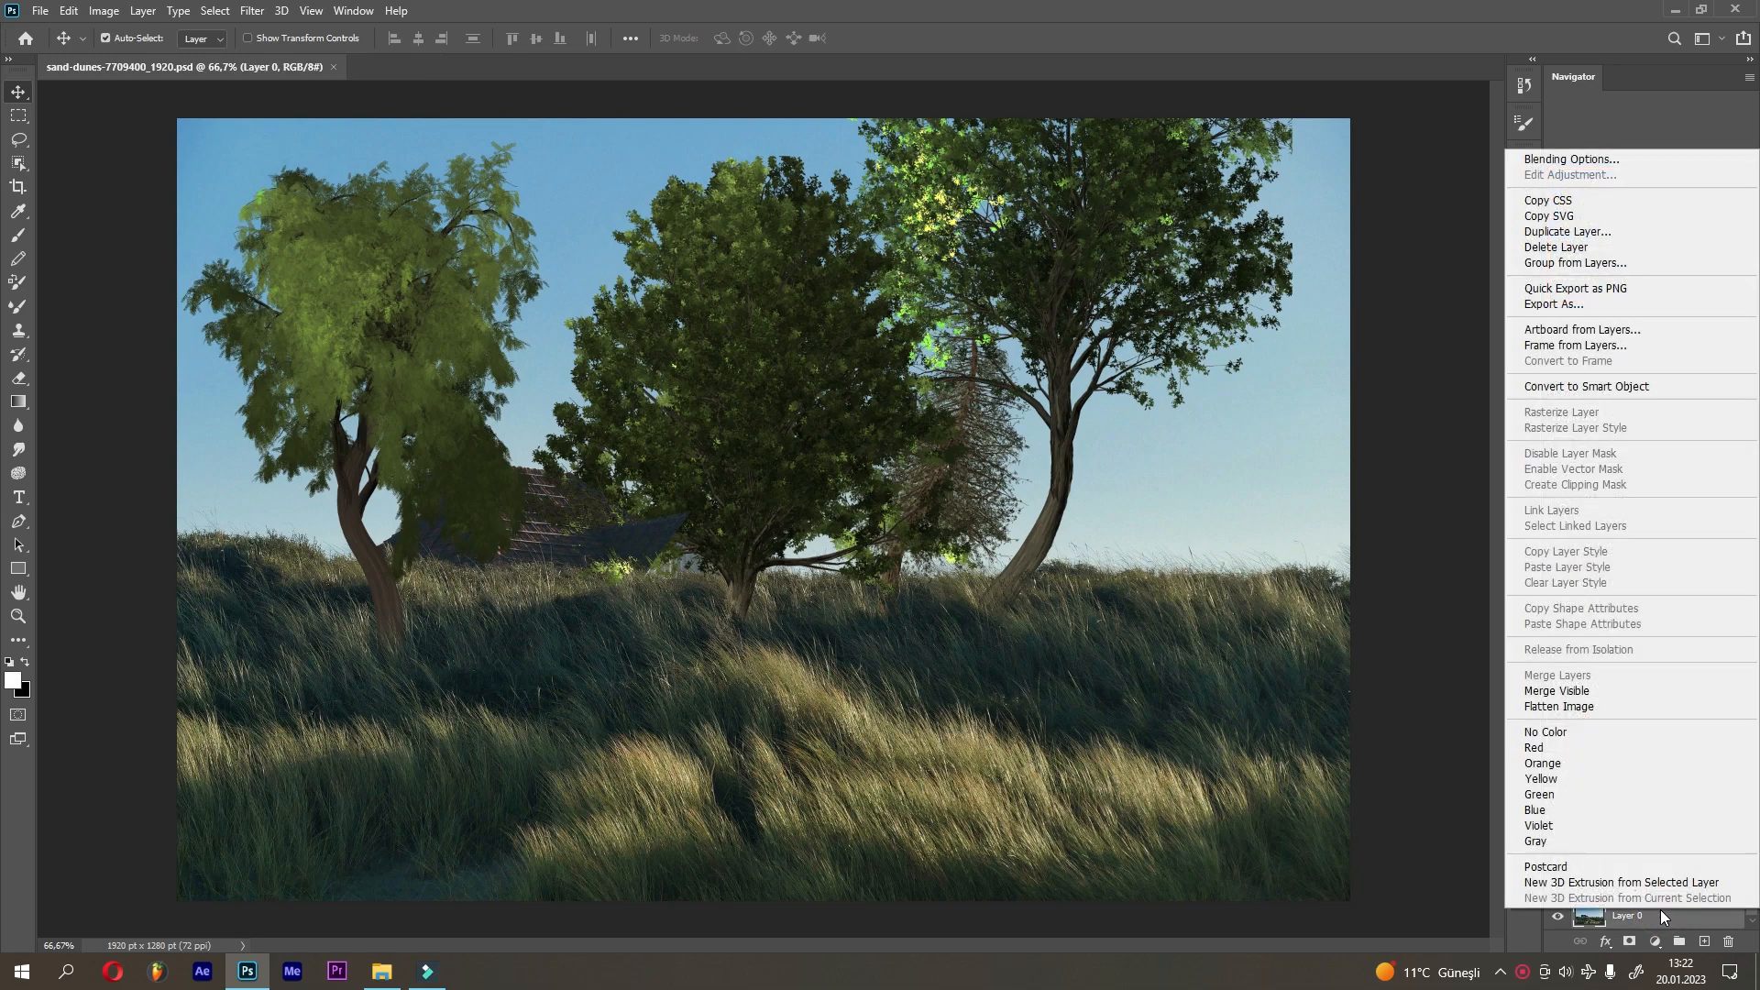
left_click(1615, 386)
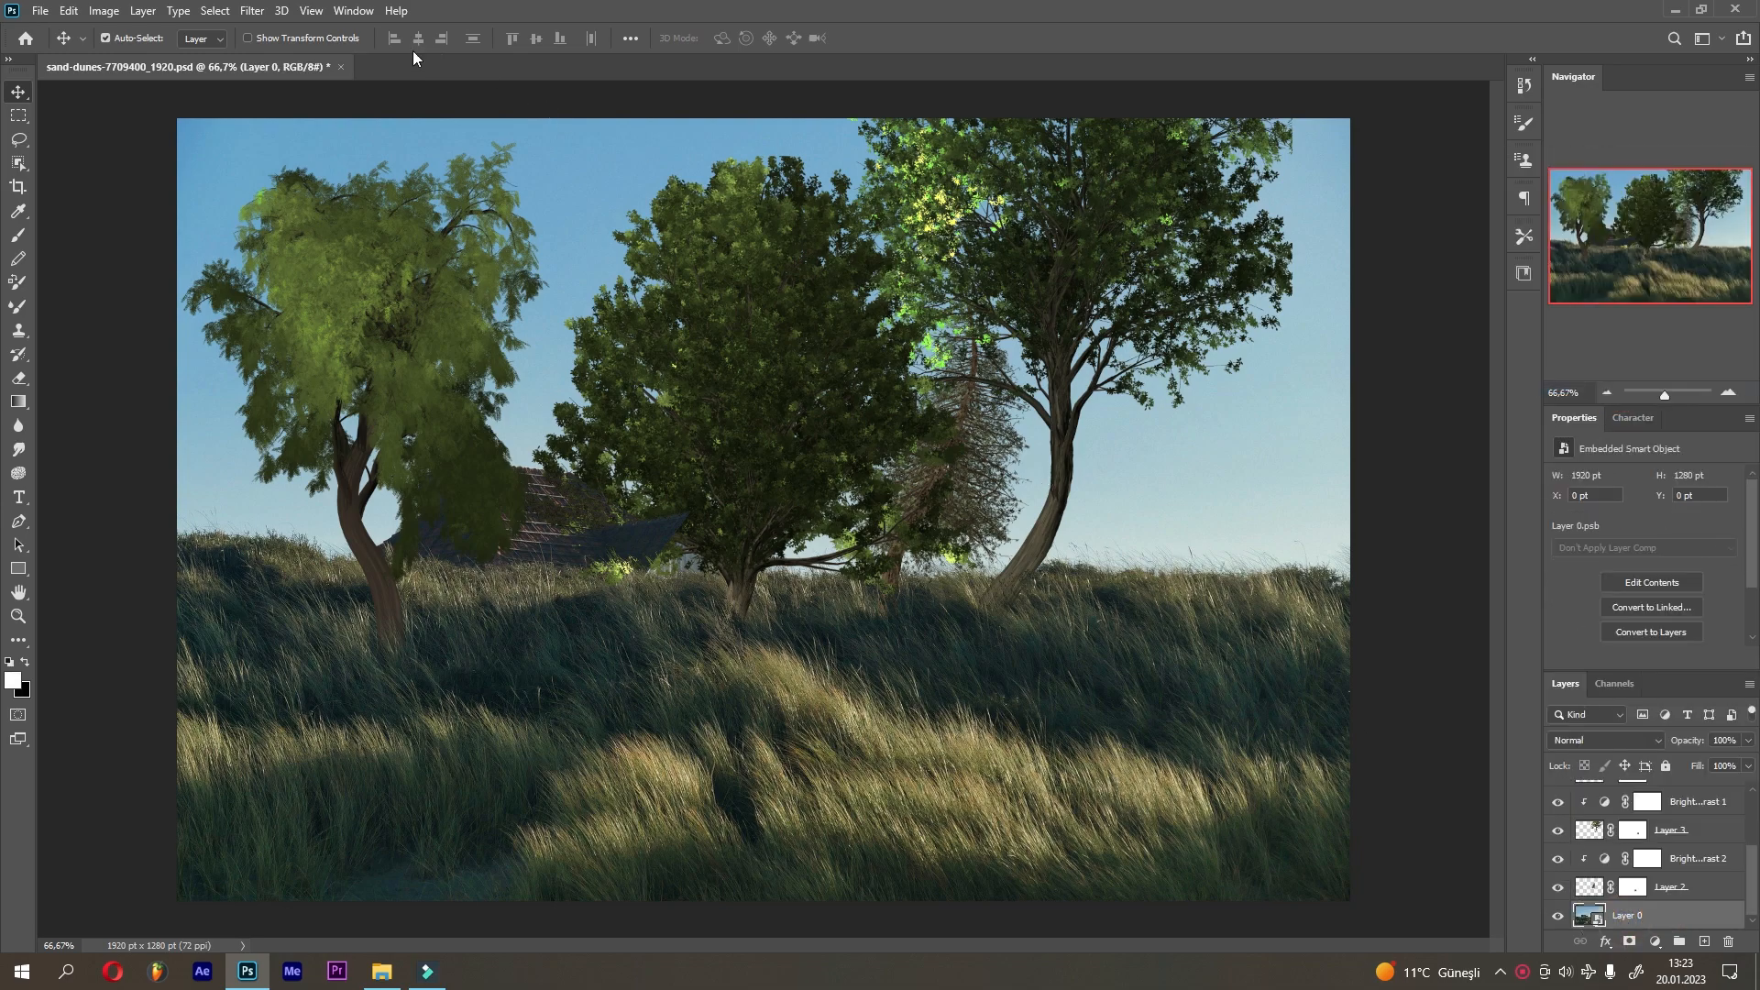
Step: Apply the Camera Raw Filter to Layer 0 with texture -72 and clarity -72, and compare the photo with and without it
left_click(252, 13)
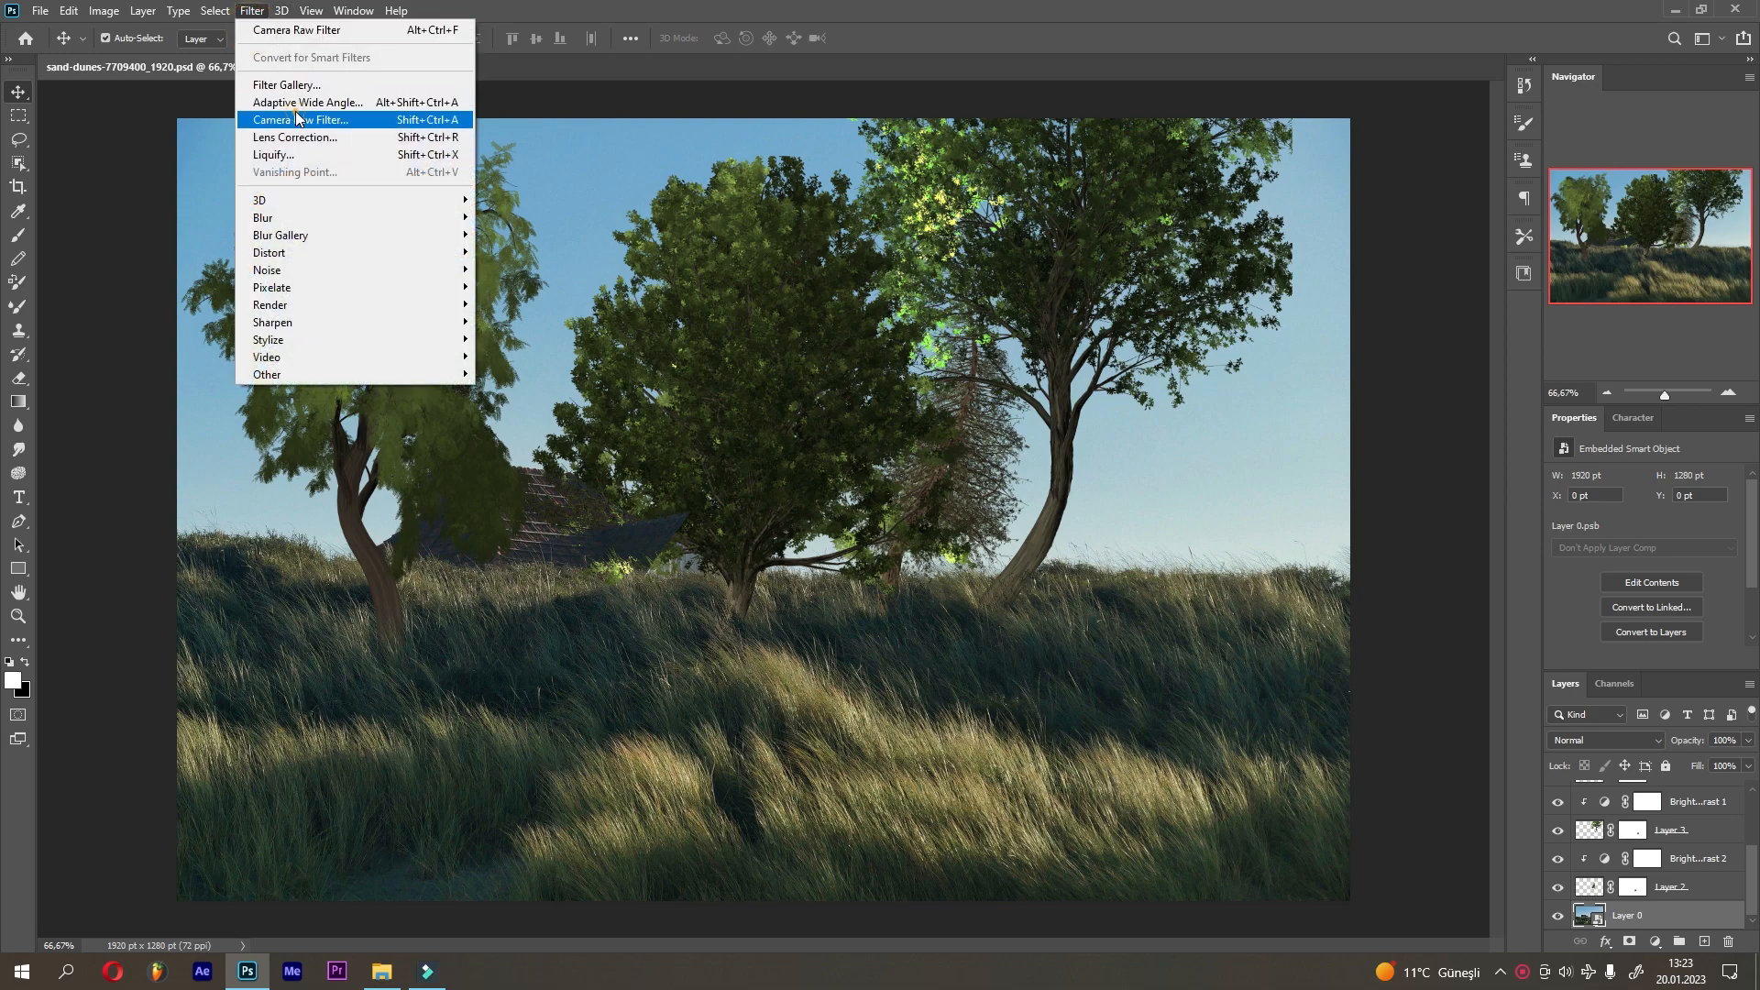
key("Escape")
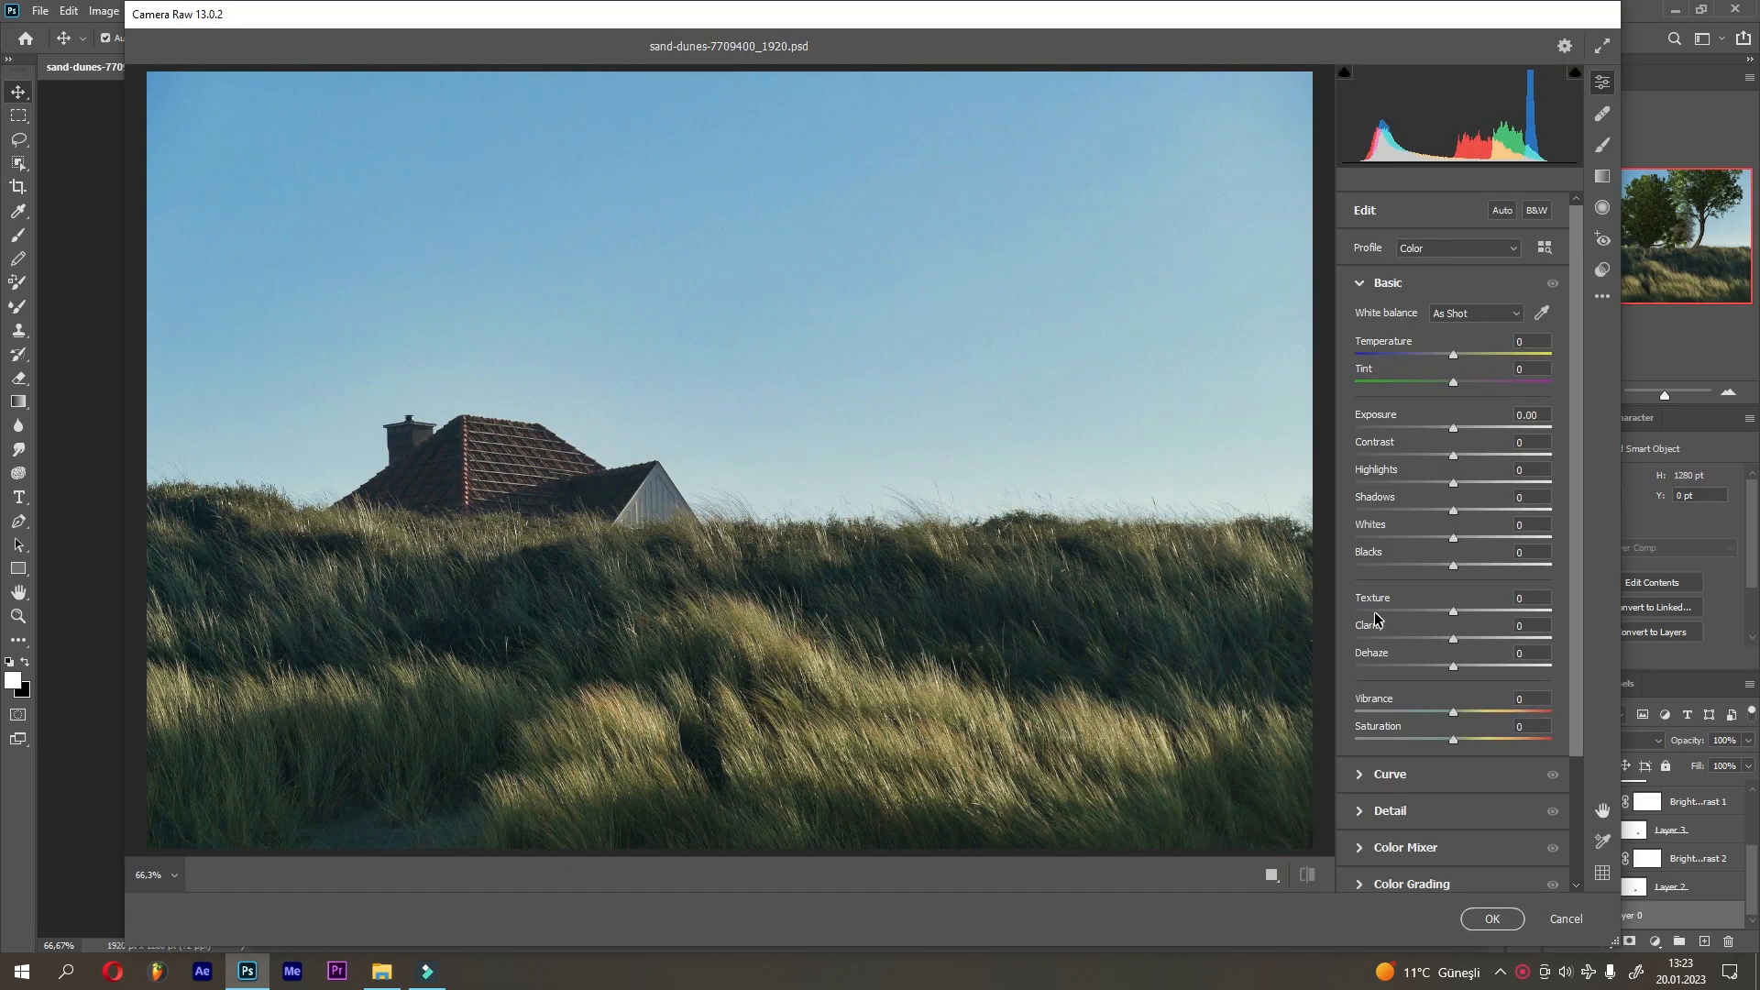
left_click_drag(1375, 612, 1384, 620)
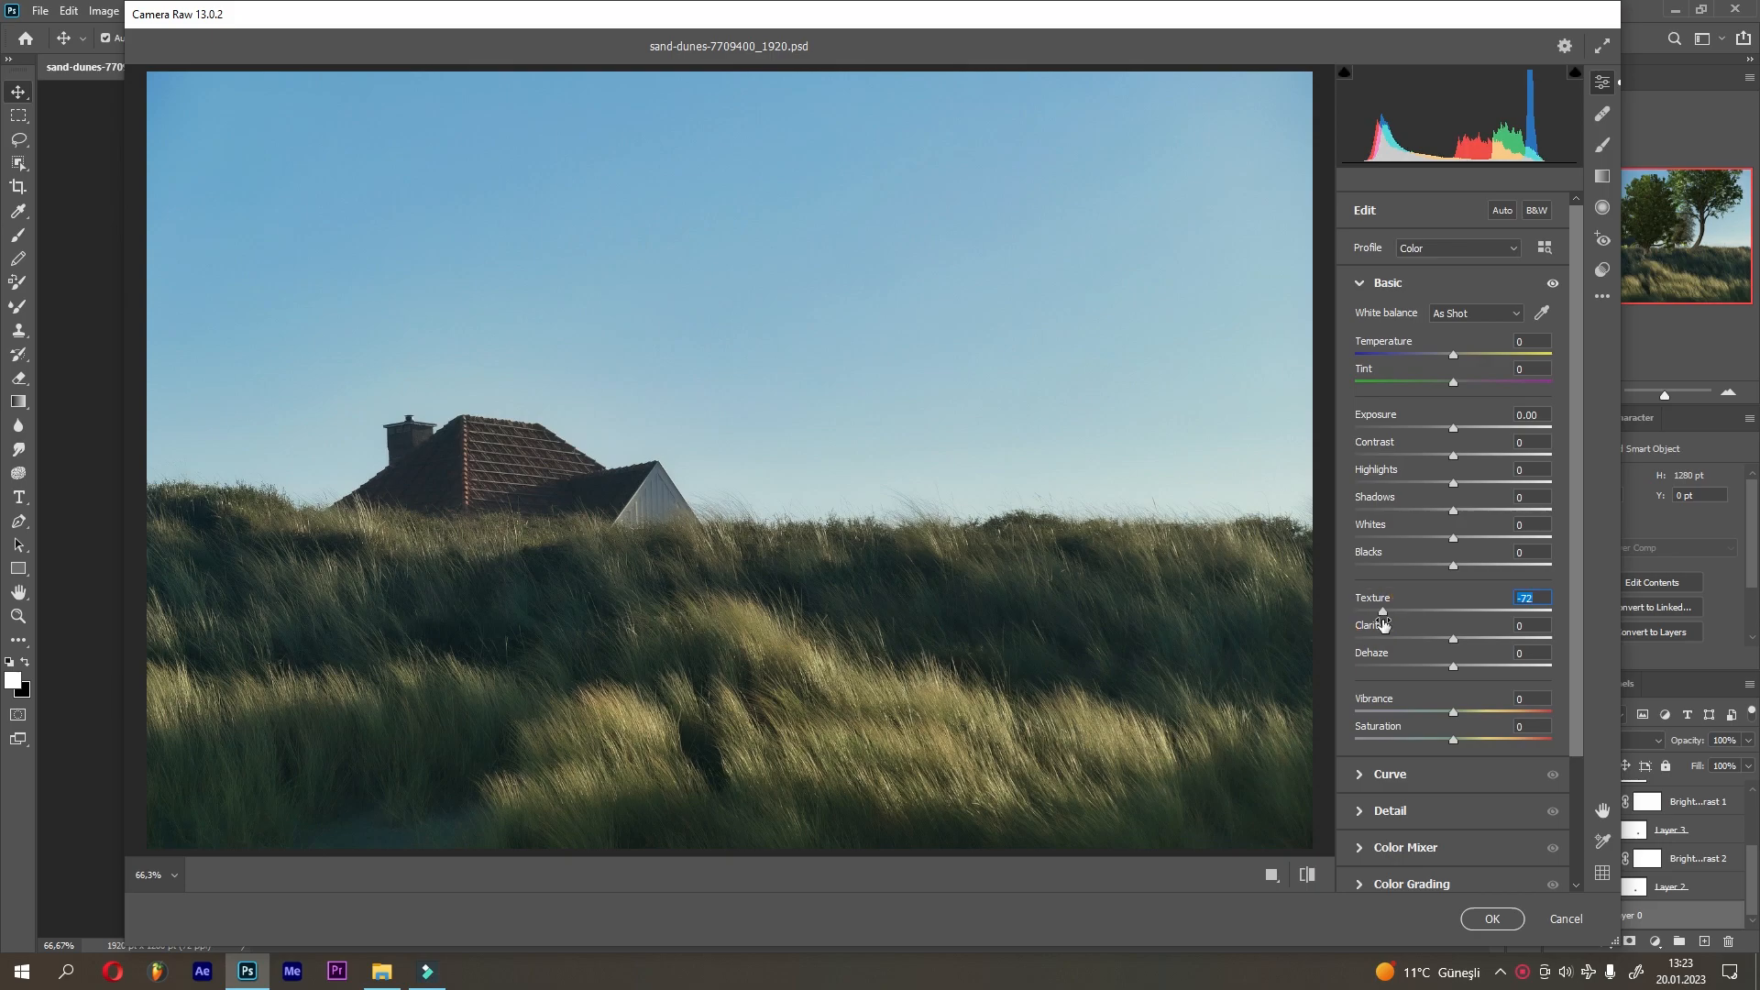
left_click(1382, 639)
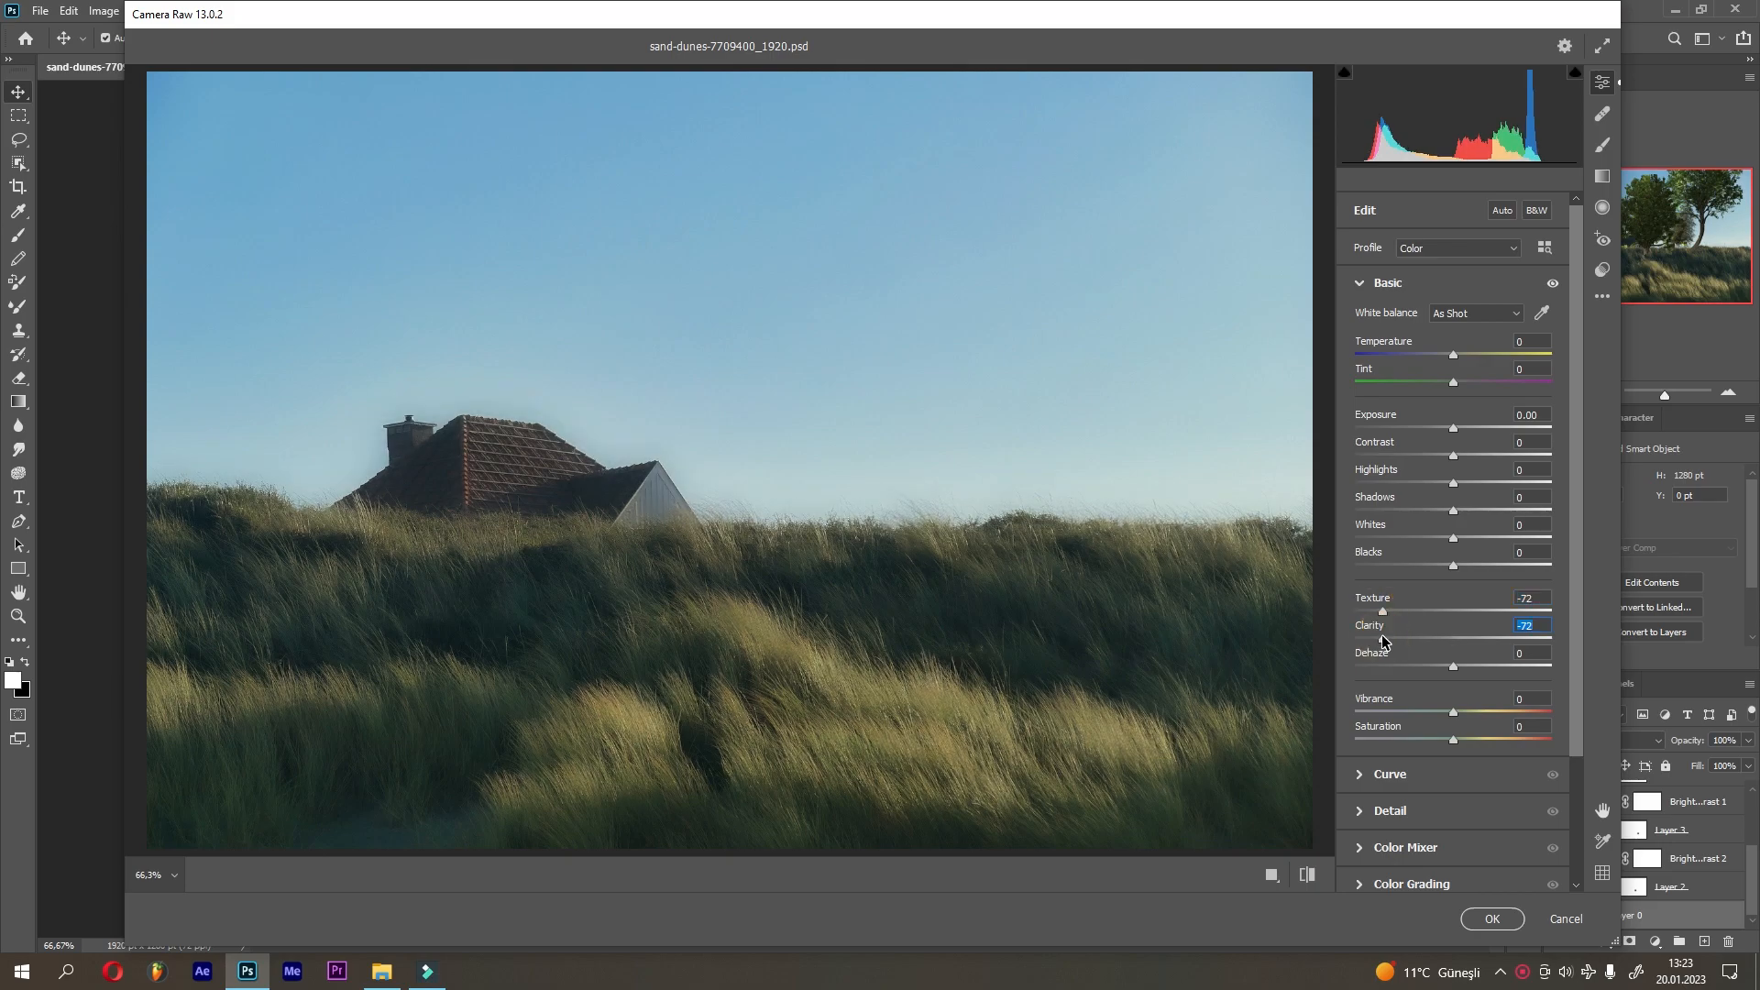
left_click(1469, 918)
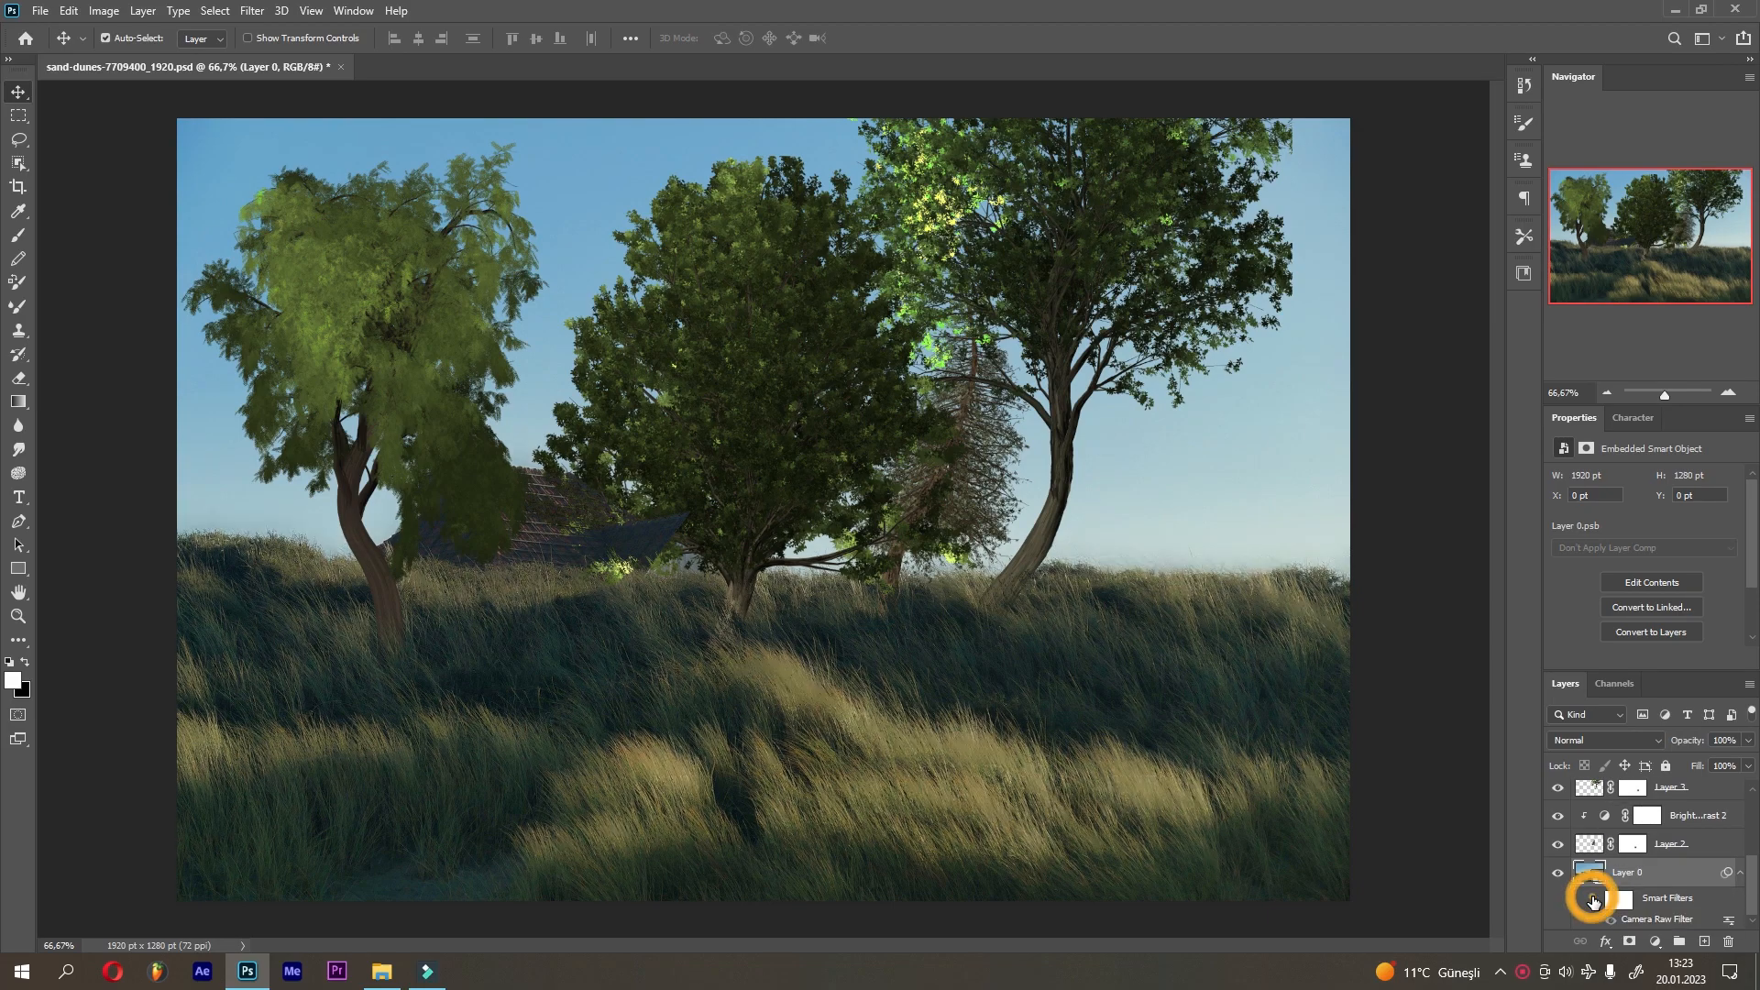
left_click(1593, 901)
left_click(1593, 901)
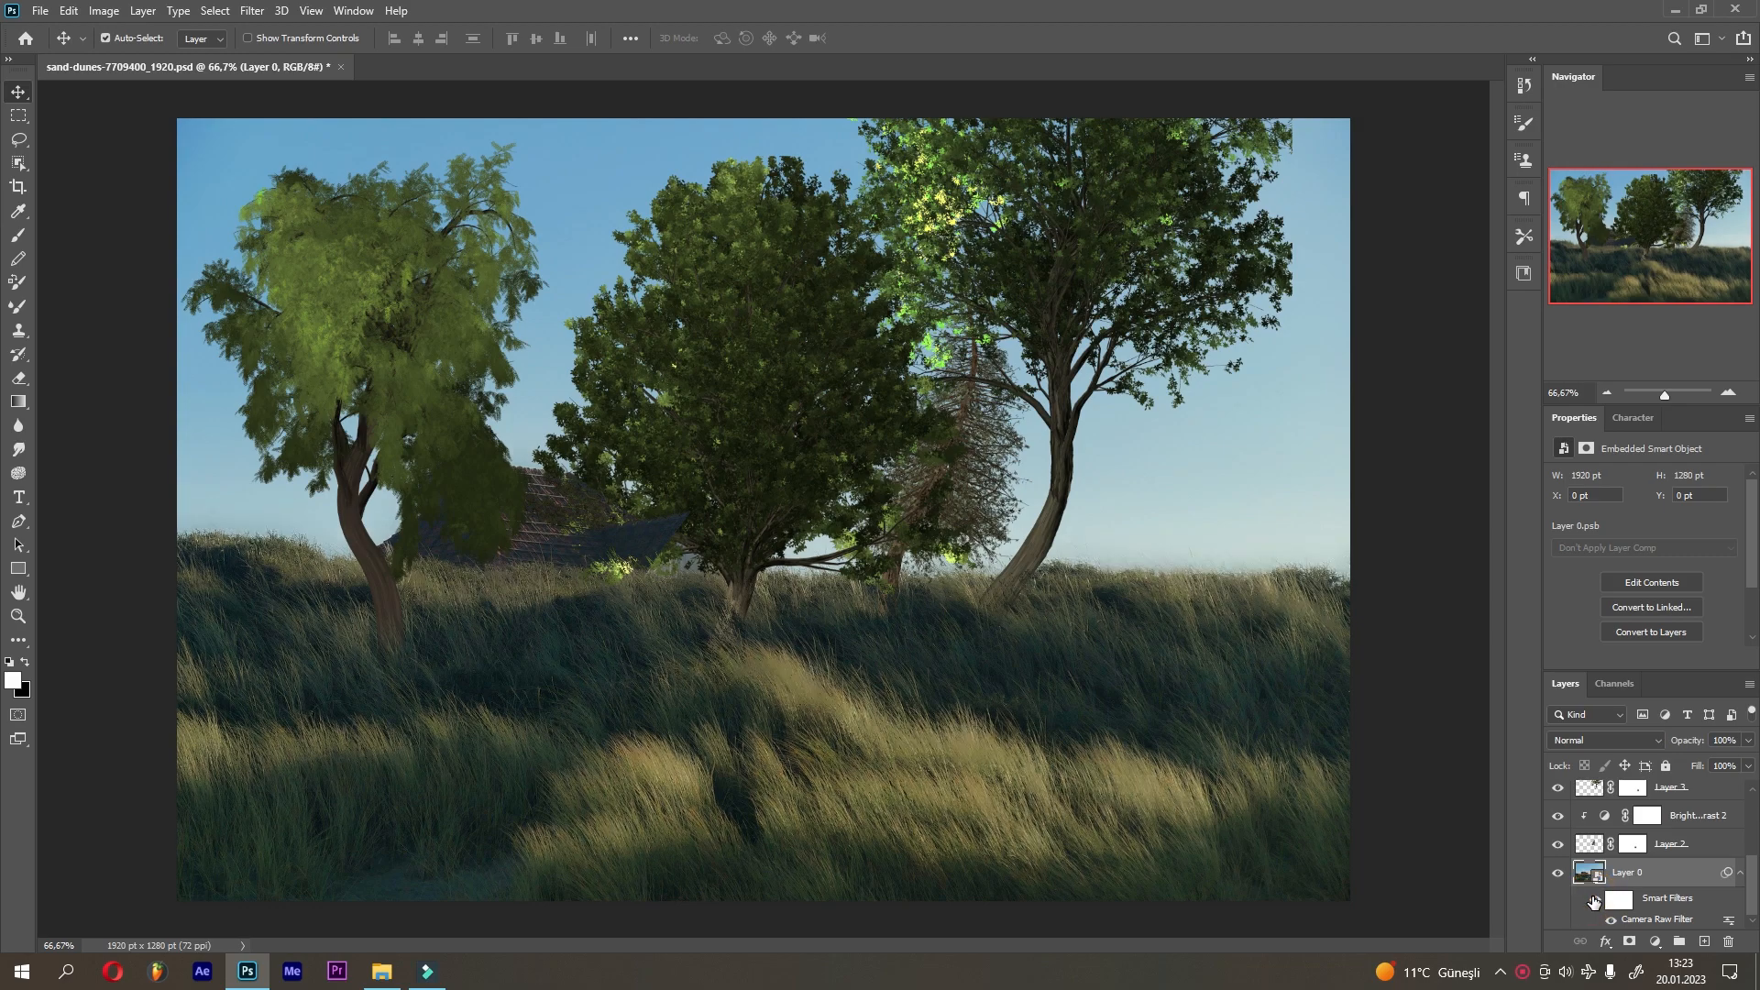